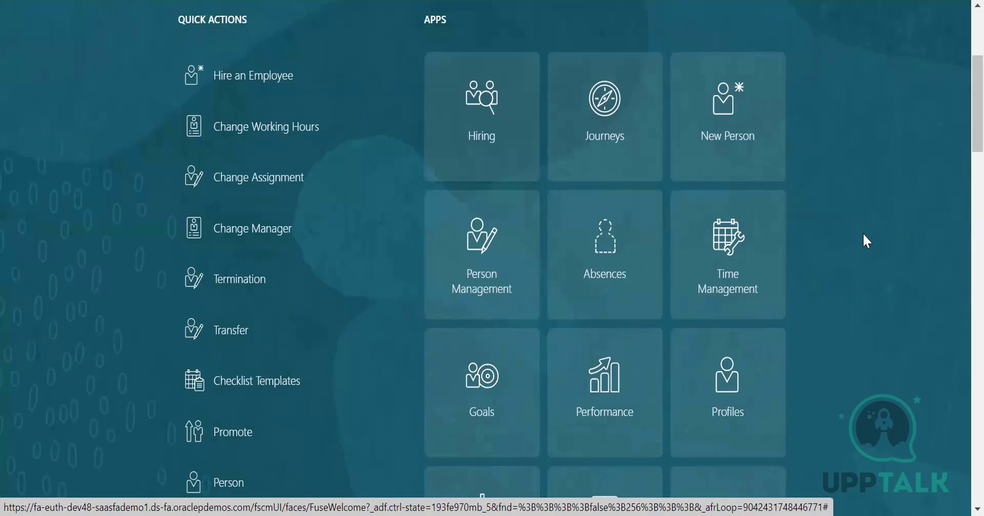
Open the Absences app from the My Client Groups apps.
{"action": "scroll", "coordinate": [866, 241], "scroll_direction": "down", "scroll_amount": 5}
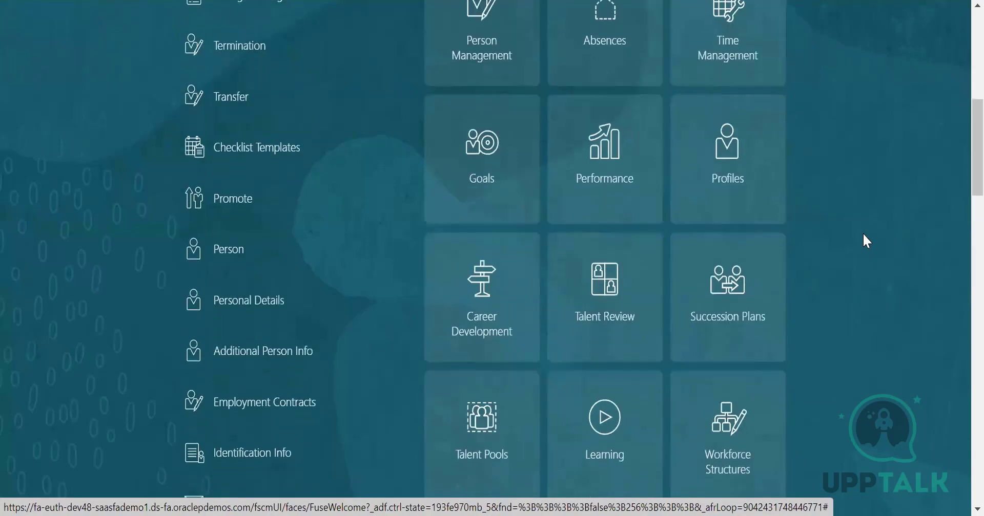
{"action": "scroll", "coordinate": [863, 235], "scroll_direction": "down", "scroll_amount": 2}
{"action": "scroll", "coordinate": [863, 234], "scroll_direction": "up", "scroll_amount": 7}
{"action": "scroll", "coordinate": [625, 152], "scroll_direction": "up", "scroll_amount": 4}
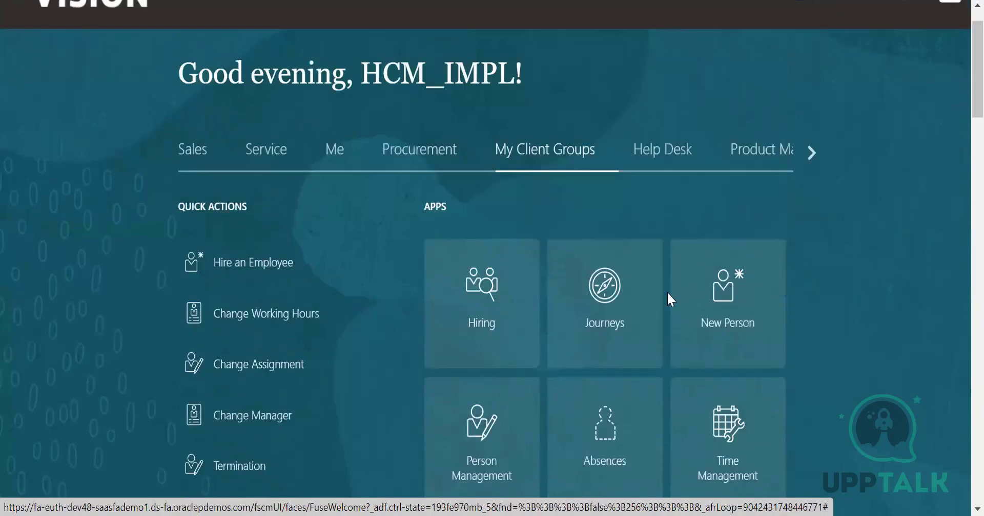
{"action": "scroll", "coordinate": [666, 294], "scroll_direction": "down", "scroll_amount": 1}
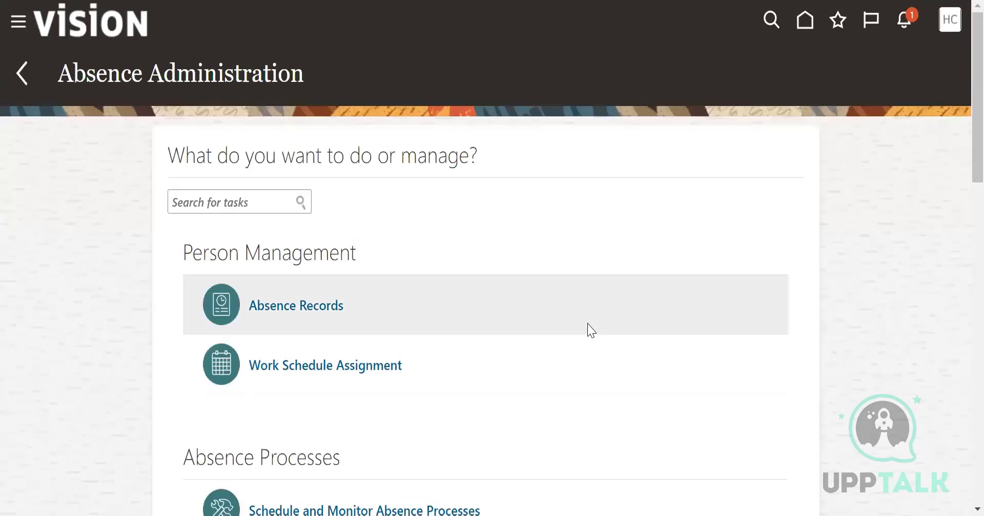
Look through the Absence Administration tasks, from Person Management down to Time Periods.
{"action": "scroll", "coordinate": [595, 328], "scroll_direction": "down", "scroll_amount": 15}
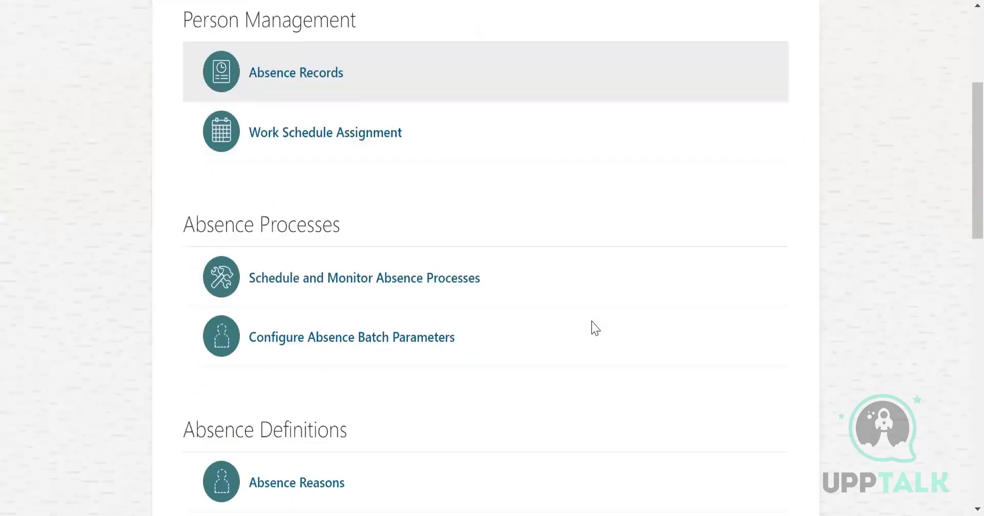
{"action": "scroll", "coordinate": [591, 327], "scroll_direction": "down", "scroll_amount": 2}
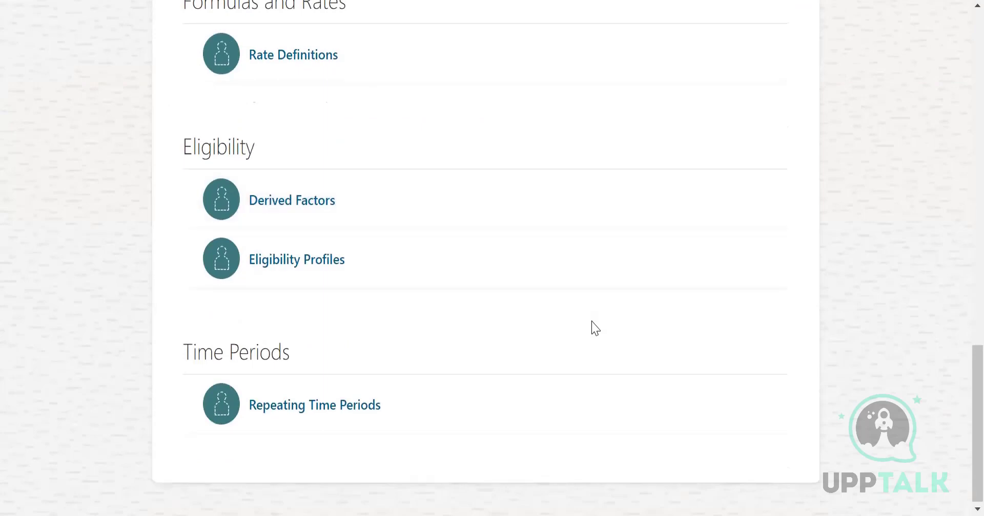
{"action": "scroll", "coordinate": [591, 327], "scroll_direction": "up", "scroll_amount": 10}
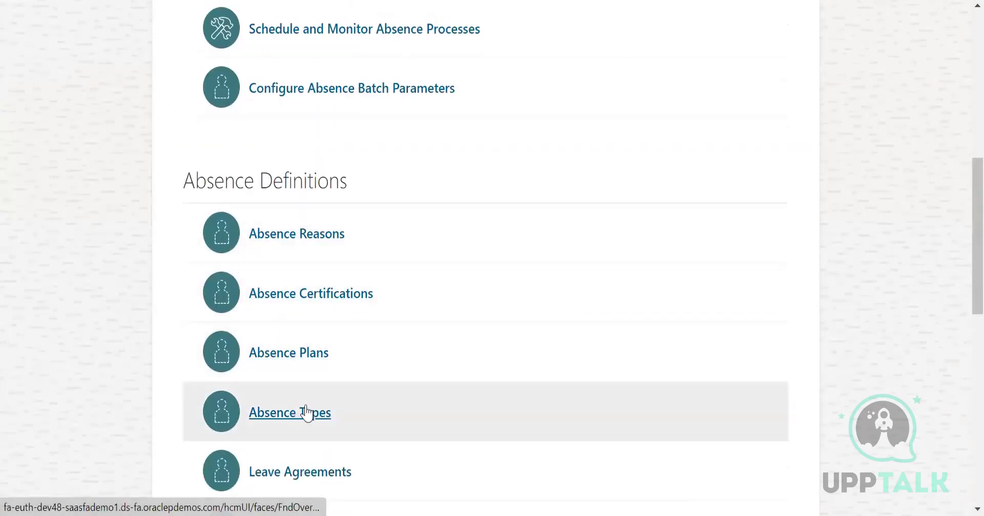
{"action": "scroll", "coordinate": [324, 359], "scroll_direction": "down", "scroll_amount": 7}
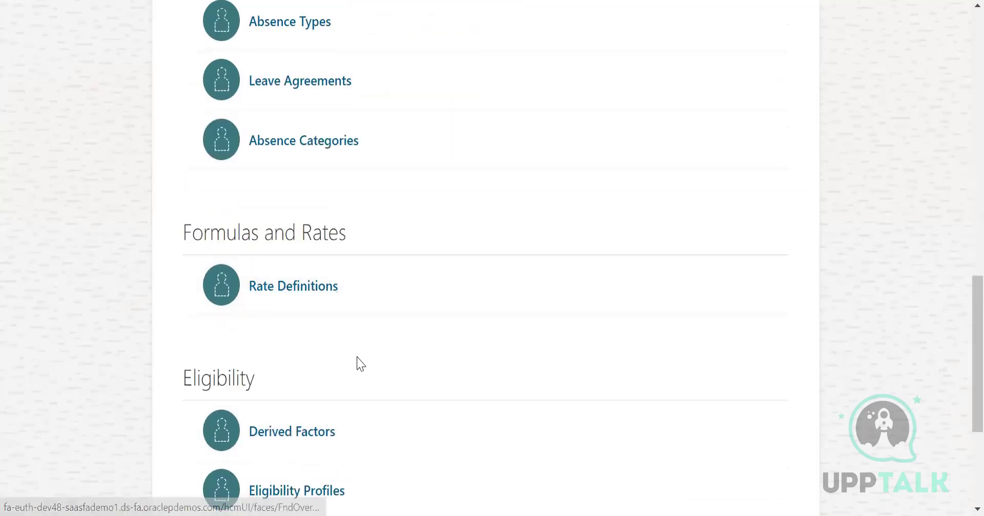
{"action": "scroll", "coordinate": [333, 308], "scroll_direction": "down", "scroll_amount": 5}
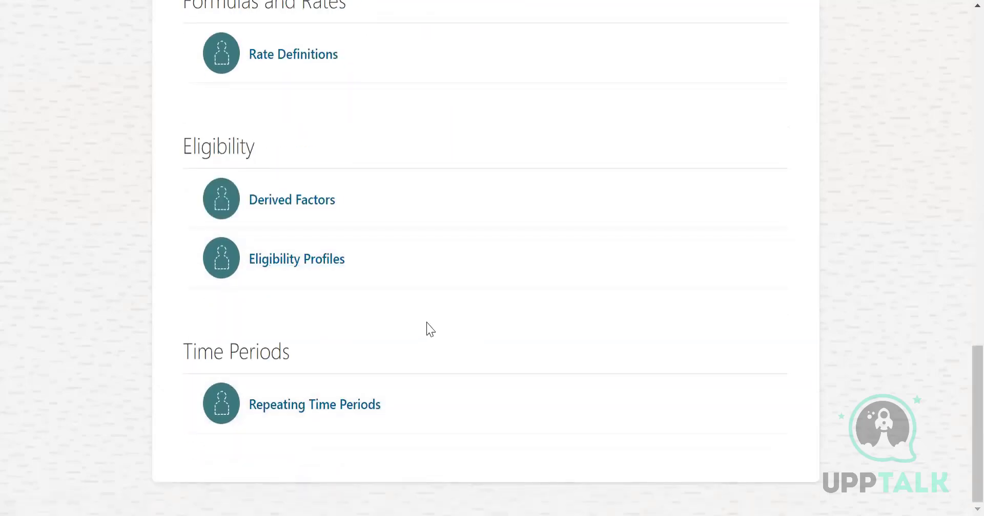
{"action": "scroll", "coordinate": [428, 330], "scroll_direction": "up", "scroll_amount": 10}
{"action": "scroll", "coordinate": [429, 329], "scroll_direction": "up", "scroll_amount": 5}
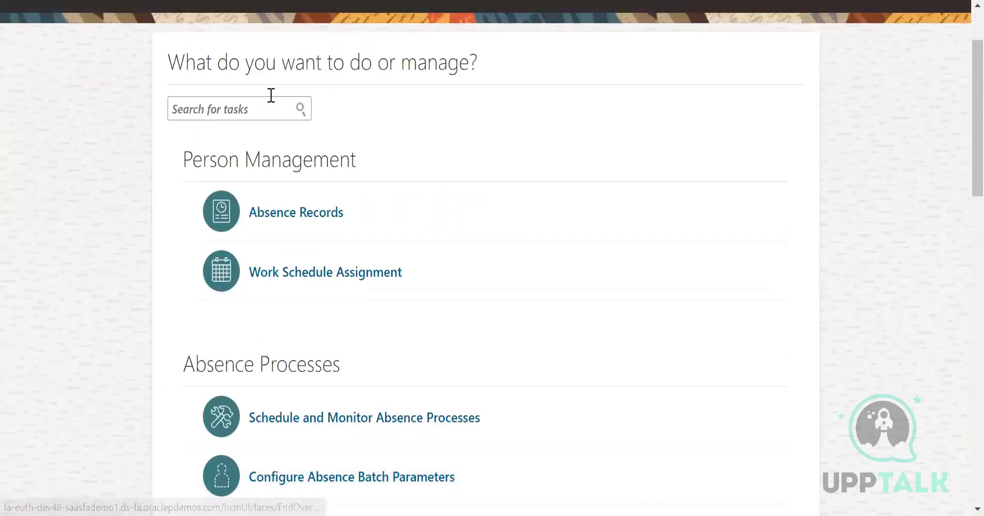
View the person search in Absence Records and return to the home page.
{"action": "left_click", "coordinate": [285, 216]}
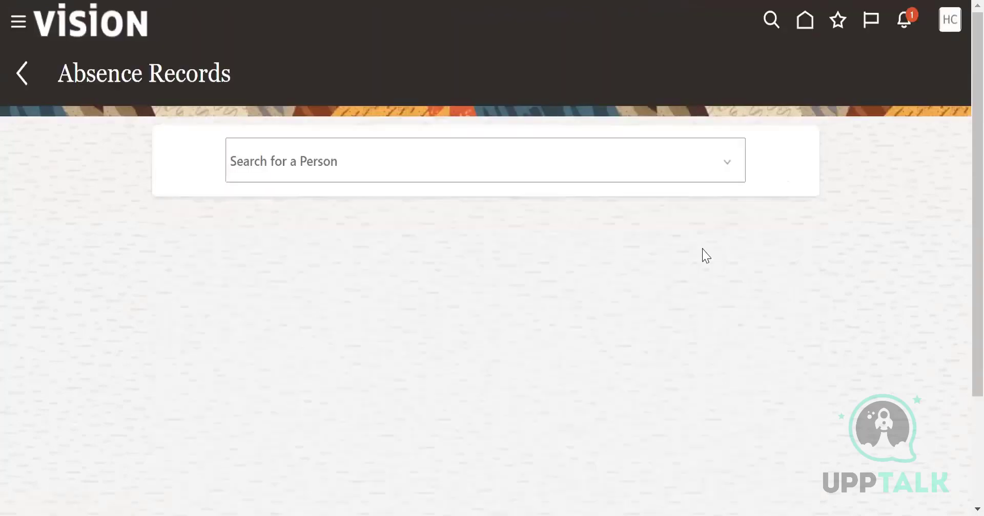
{"action": "left_click", "coordinate": [315, 159]}
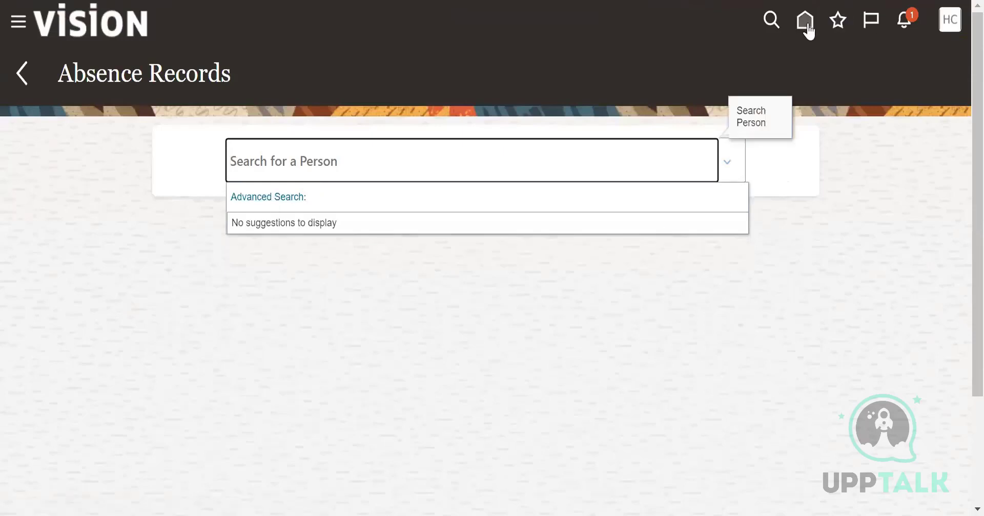
{"action": "left_click", "coordinate": [805, 329]}
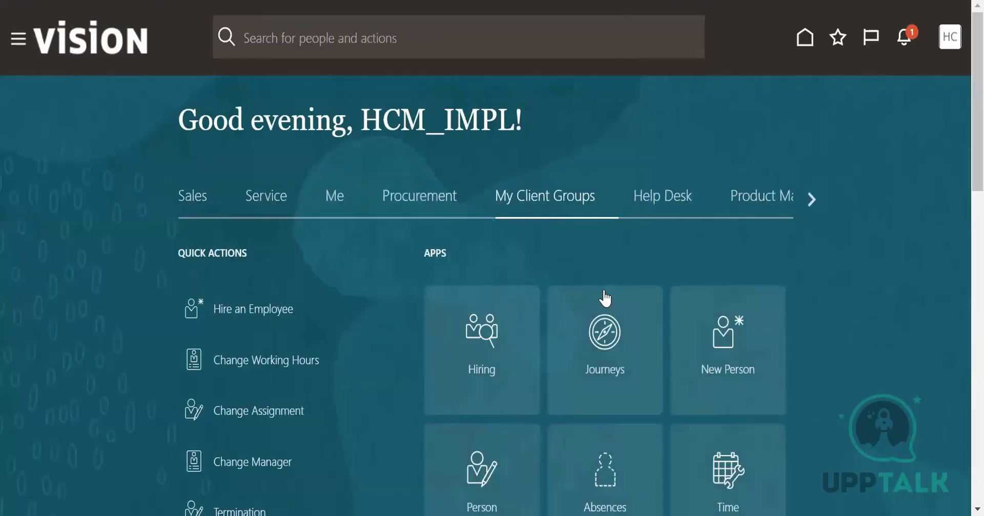
Reopen the Absences app and go to Absence Reasons under Absence Definitions.
{"action": "scroll", "coordinate": [604, 307], "scroll_direction": "down", "scroll_amount": 3}
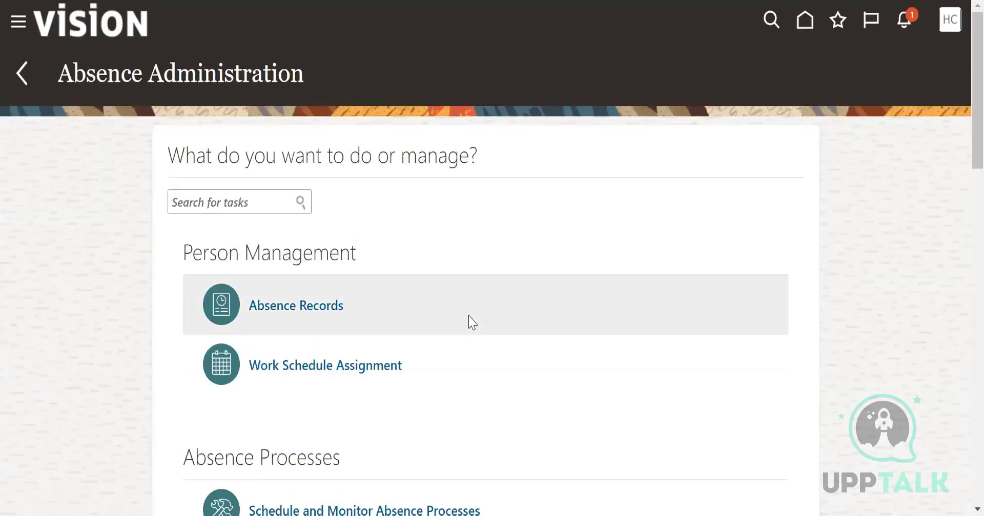
{"action": "scroll", "coordinate": [469, 320], "scroll_direction": "down", "scroll_amount": 4}
{"action": "scroll", "coordinate": [472, 319], "scroll_direction": "down", "scroll_amount": 1}
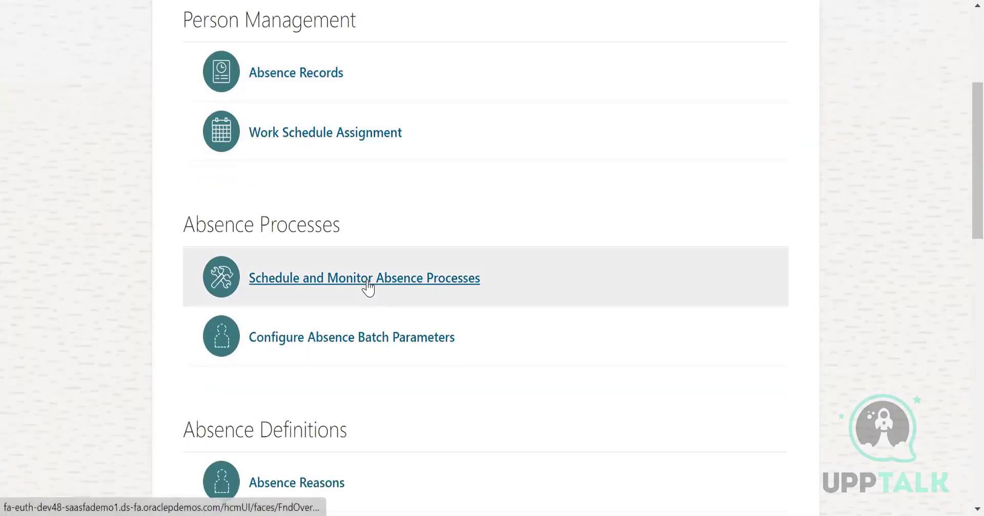
{"action": "scroll", "coordinate": [433, 289], "scroll_direction": "down", "scroll_amount": 4}
{"action": "left_click", "coordinate": [262, 169]}
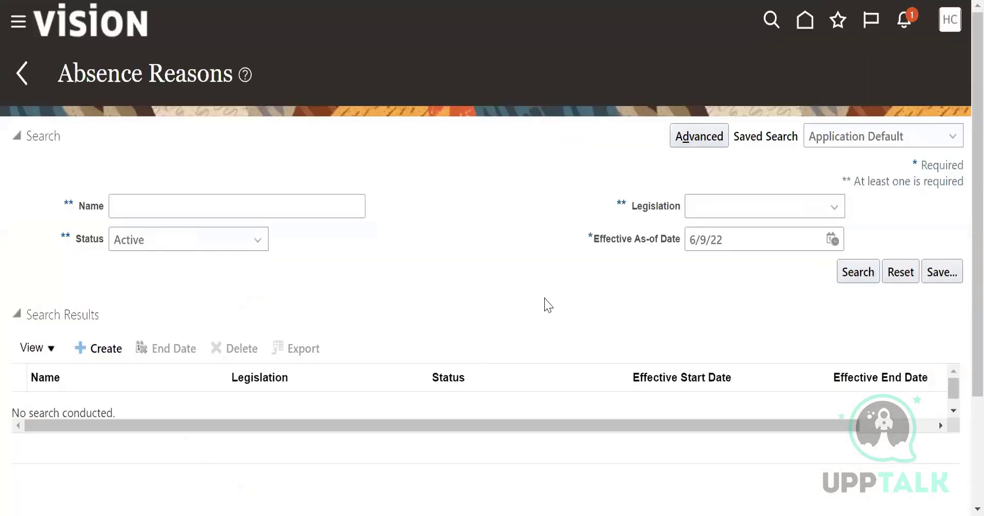
Start a new absence reason with the session effective date 6/1/22.
{"action": "left_click", "coordinate": [261, 214]}
{"action": "left_click", "coordinate": [464, 232]}
{"action": "left_click", "coordinate": [132, 209]}
{"action": "left_click", "coordinate": [95, 354]}
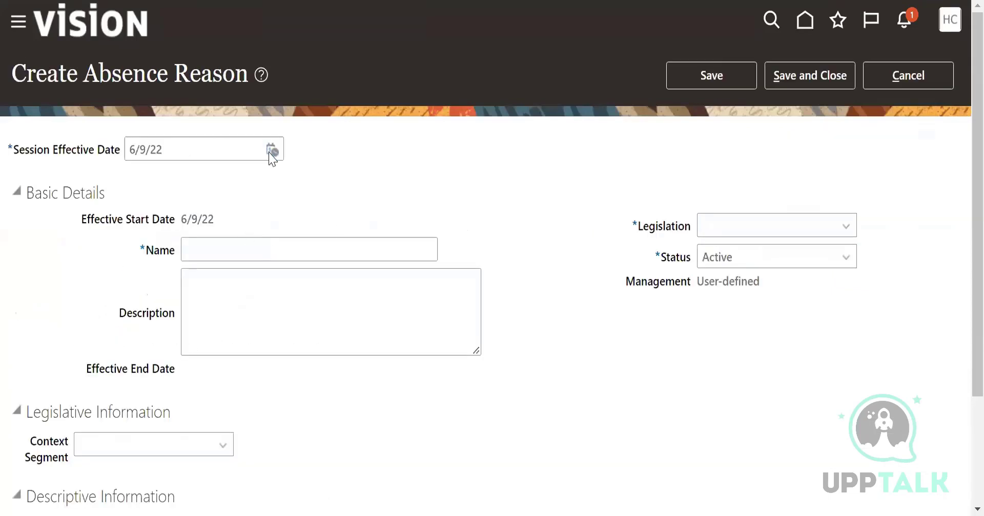
{"action": "left_click", "coordinate": [270, 153]}
{"action": "left_click", "coordinate": [370, 229]}
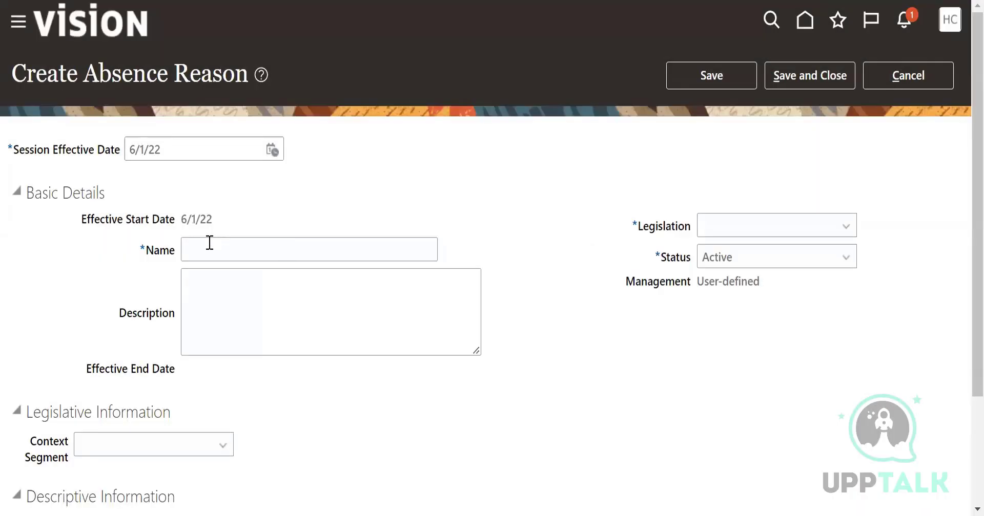
Name the new absence reason "US_Absence reason".
{"action": "left_click", "coordinate": [209, 243]}
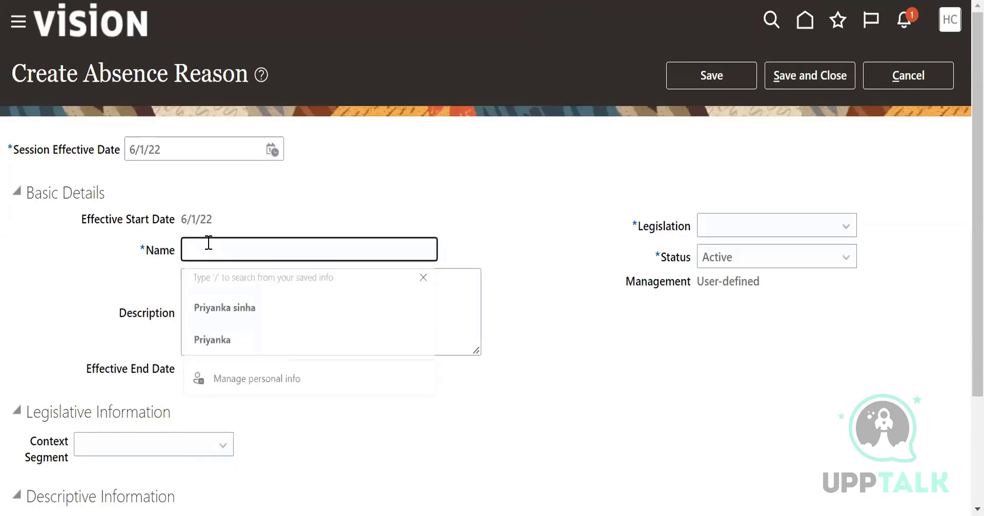
{"action": "type", "text": "US_A"}
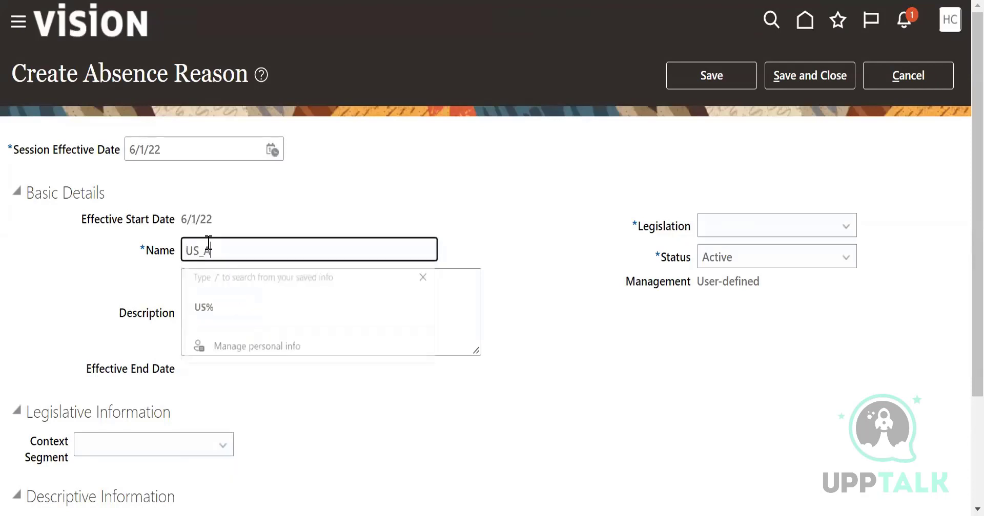
{"action": "type", "text": "nsenc"}
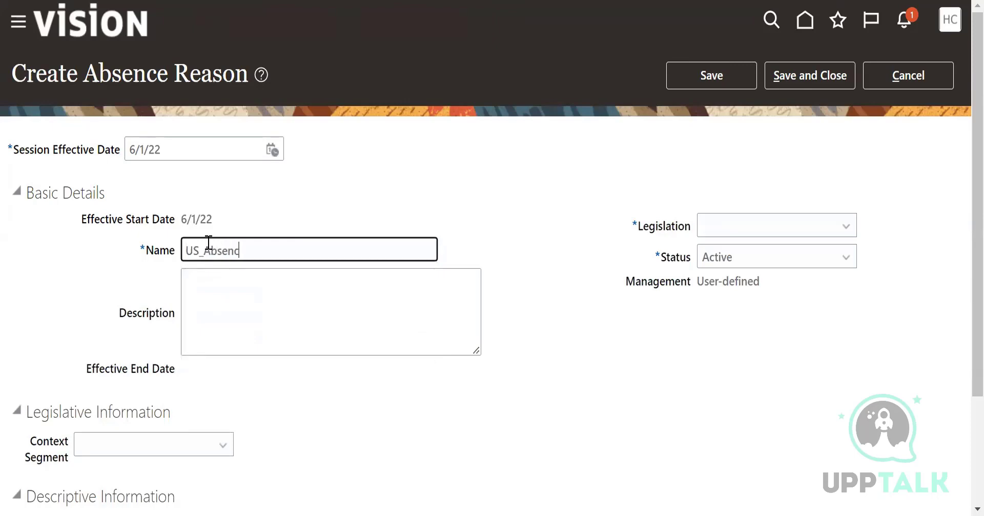
{"action": "type", "text": "e reaos"}
Set the absence reason's legislation to United States, then save and close the record.
{"action": "left_click", "coordinate": [738, 229]}
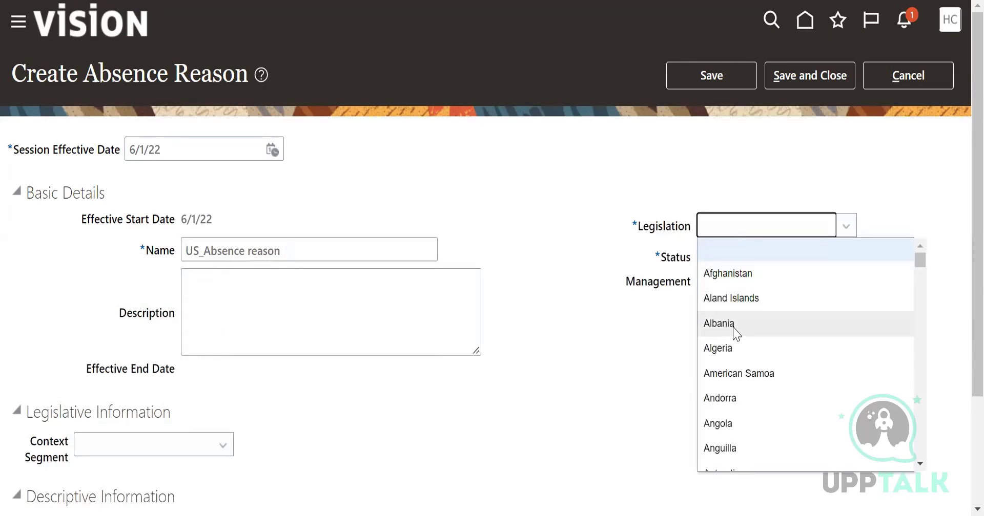
{"action": "key", "text": "u"}
{"action": "scroll", "coordinate": [760, 437], "scroll_direction": "down", "scroll_amount": 1}
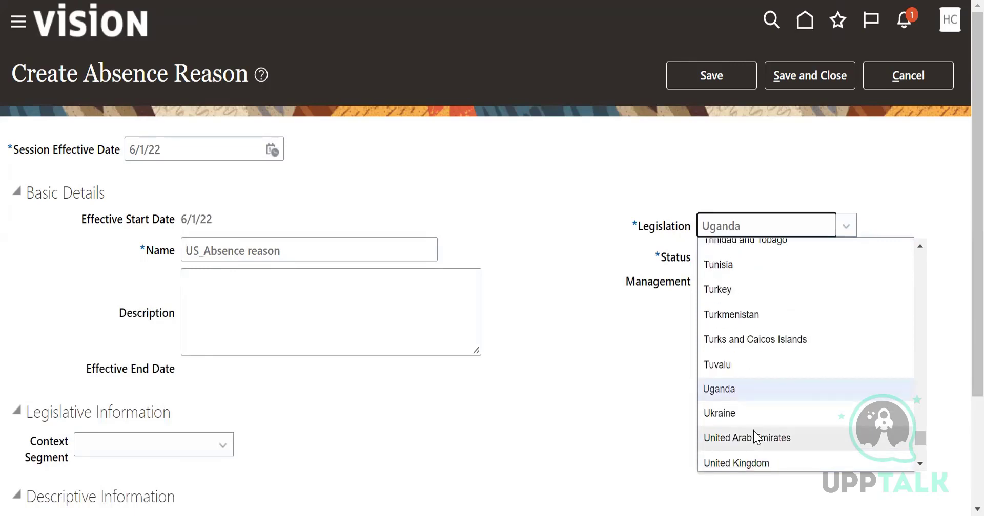
{"action": "scroll", "coordinate": [758, 451], "scroll_direction": "down", "scroll_amount": 1}
{"action": "left_click", "coordinate": [761, 419]}
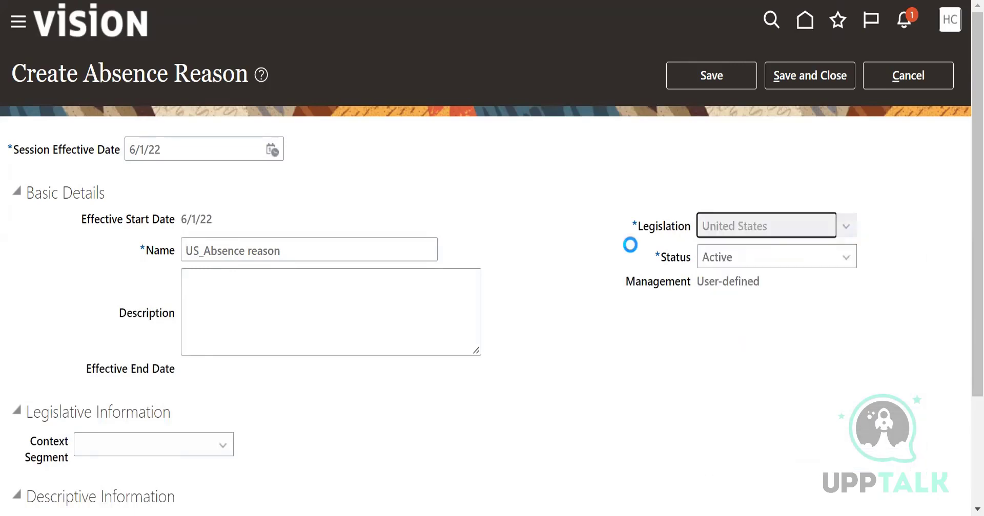
{"action": "left_click", "coordinate": [790, 78]}
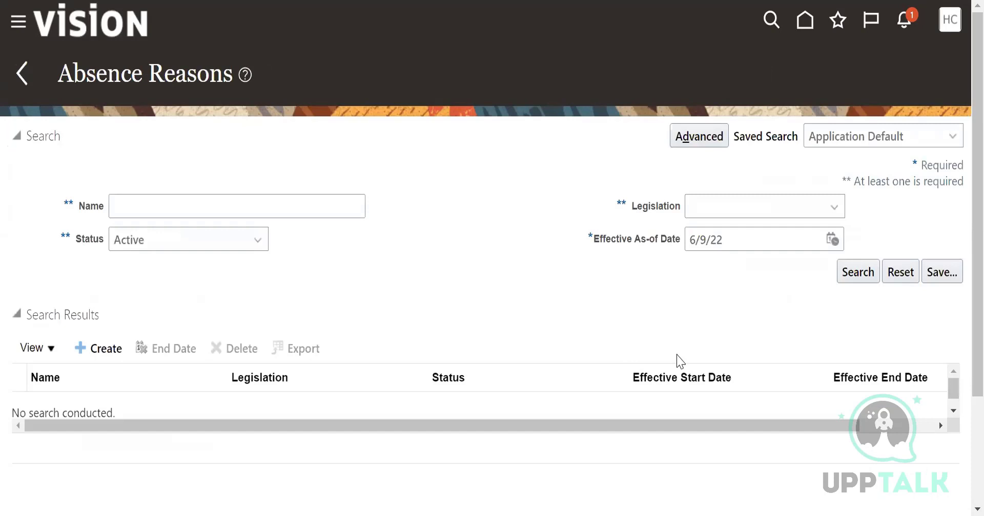
Search the absence reasons by the name US, review the US_Absence reason record, and return to Absence Administration.
{"action": "left_click", "coordinate": [243, 207]}
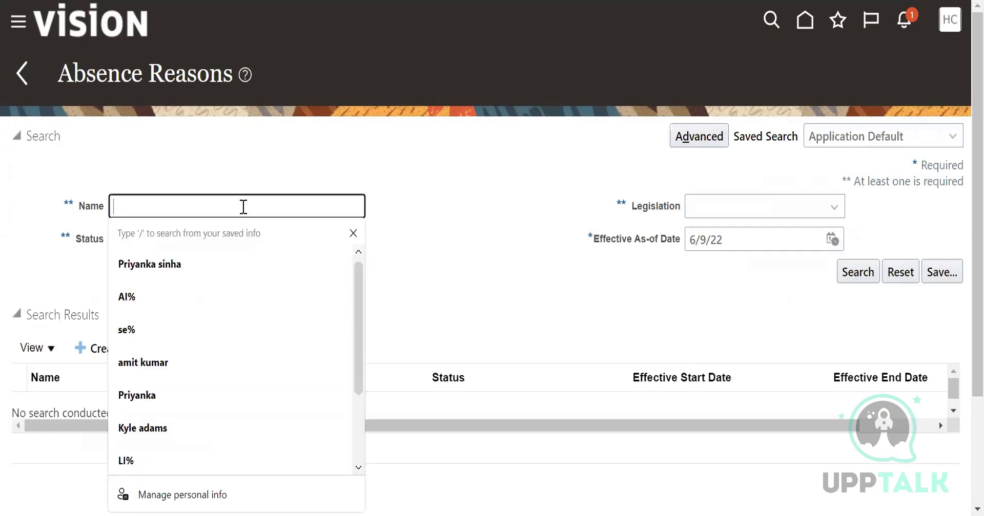
{"action": "type", "text": "US"}
{"action": "left_click", "coordinate": [855, 272]}
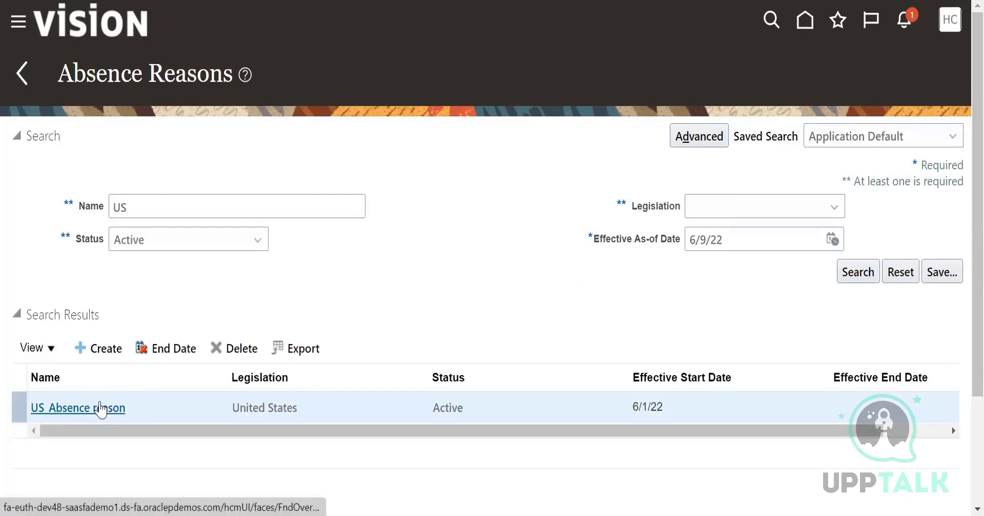
{"action": "left_click", "coordinate": [99, 408]}
{"action": "left_click", "coordinate": [828, 79]}
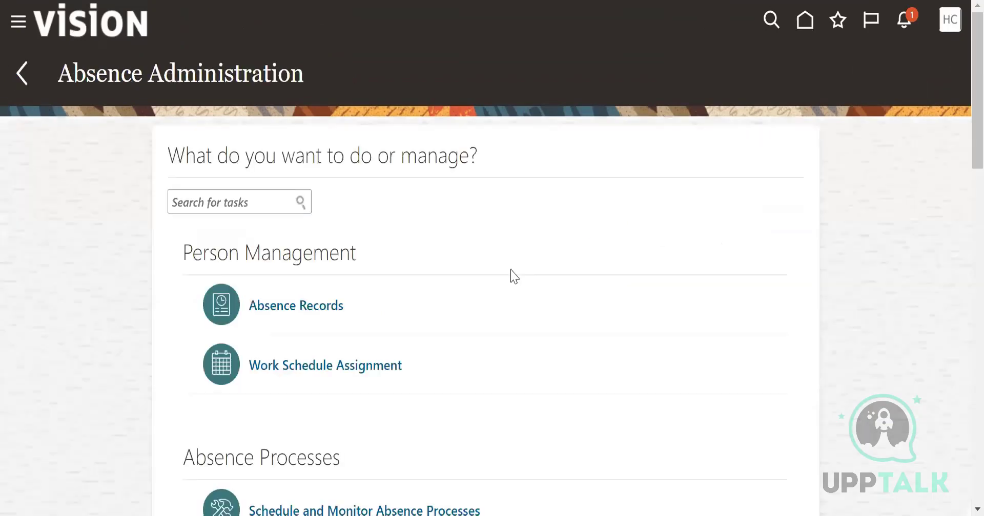
Start a new absence certification under Absence Certifications with the session effective date 6/1/22, accepting the loss of unsaved data.
{"action": "scroll", "coordinate": [509, 274], "scroll_direction": "down", "scroll_amount": 6}
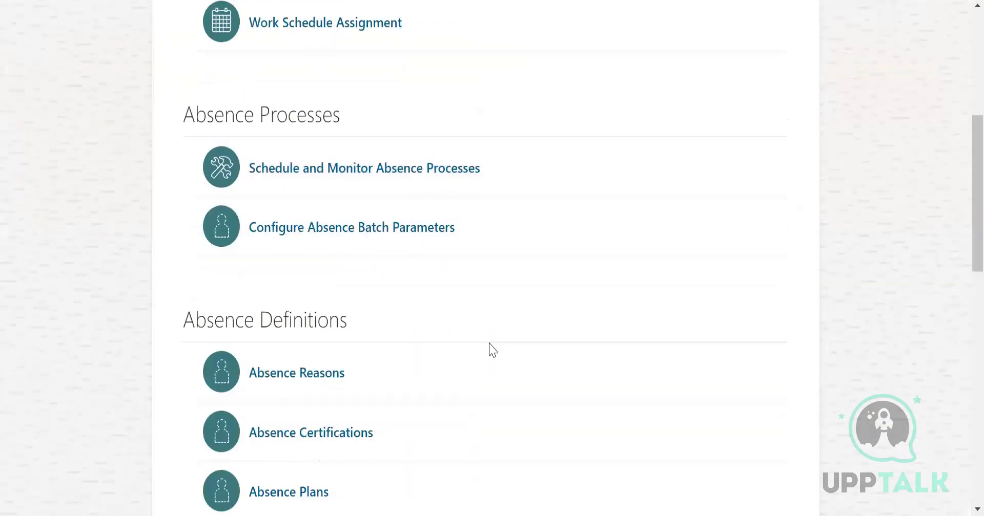
{"action": "scroll", "coordinate": [490, 348], "scroll_direction": "down", "scroll_amount": 2}
{"action": "left_click", "coordinate": [314, 308]}
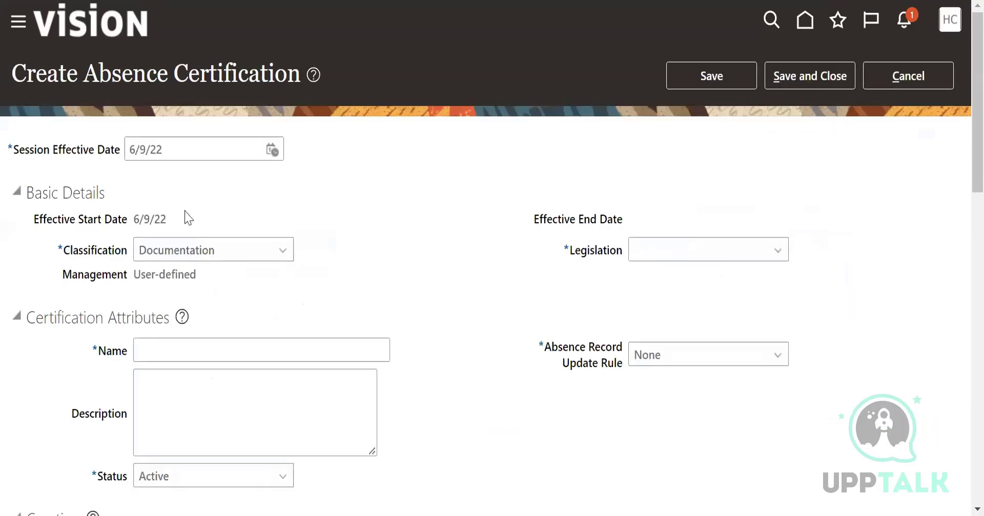
{"action": "left_click", "coordinate": [272, 151]}
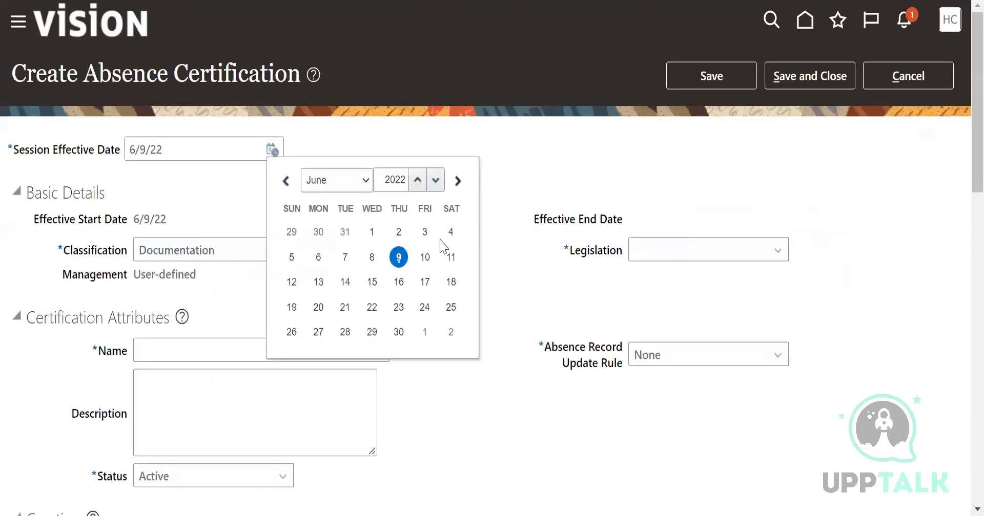
{"action": "left_click", "coordinate": [377, 233]}
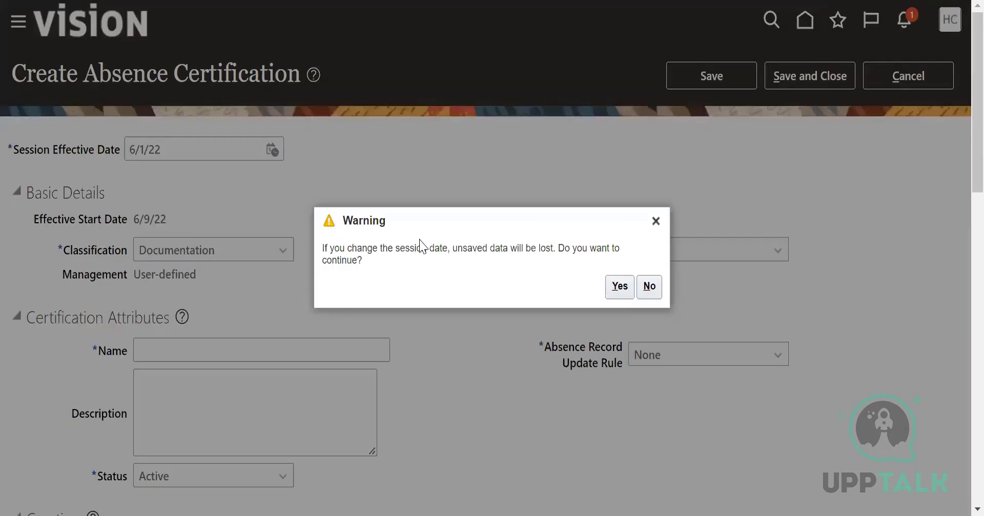
{"action": "left_click", "coordinate": [611, 290]}
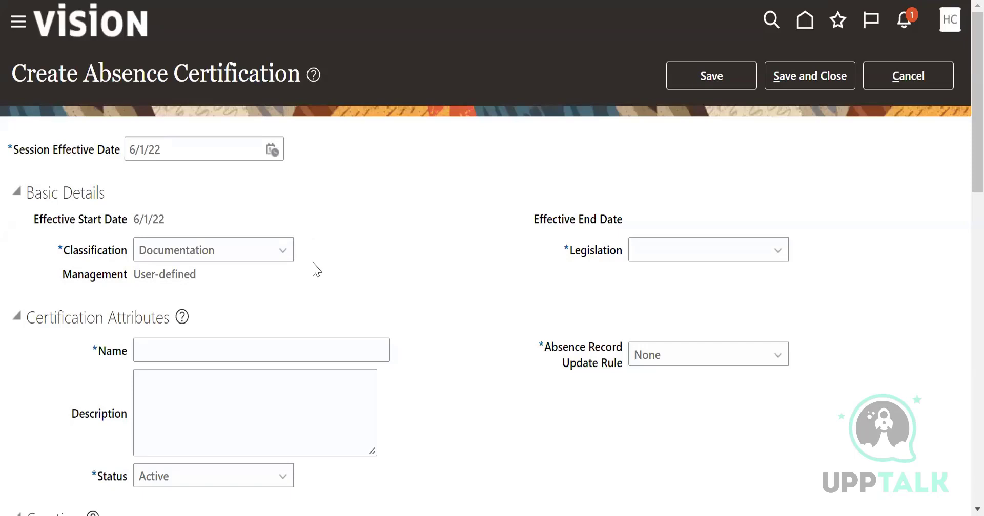
Set the legislation of the new absence certification to United States.
{"action": "left_click", "coordinate": [728, 250]}
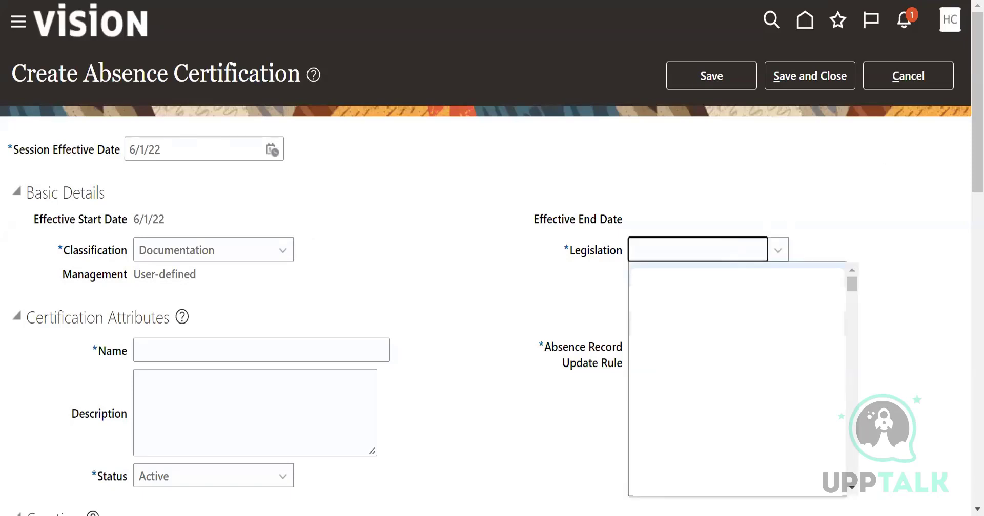
{"action": "key", "text": "u"}
{"action": "key", "text": "s"}
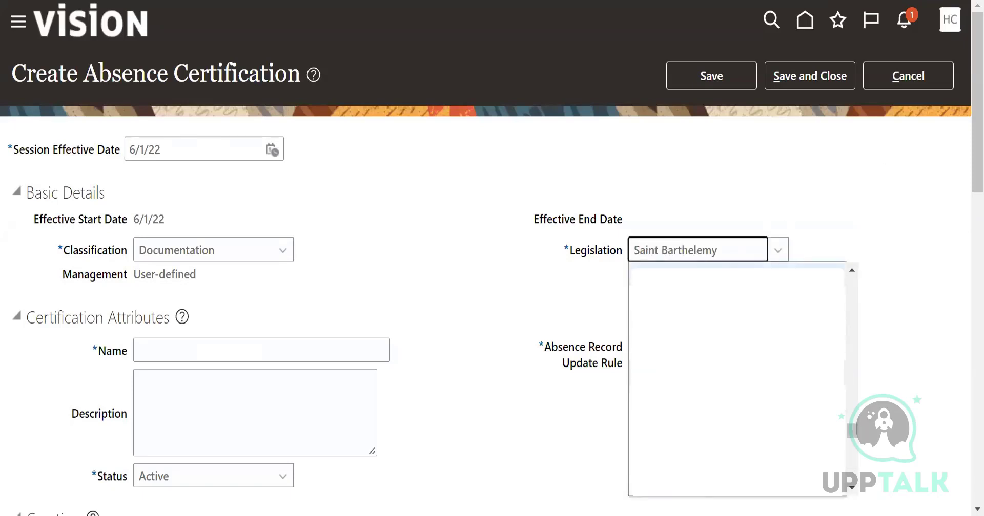
{"action": "left_click", "coordinate": [720, 251]}
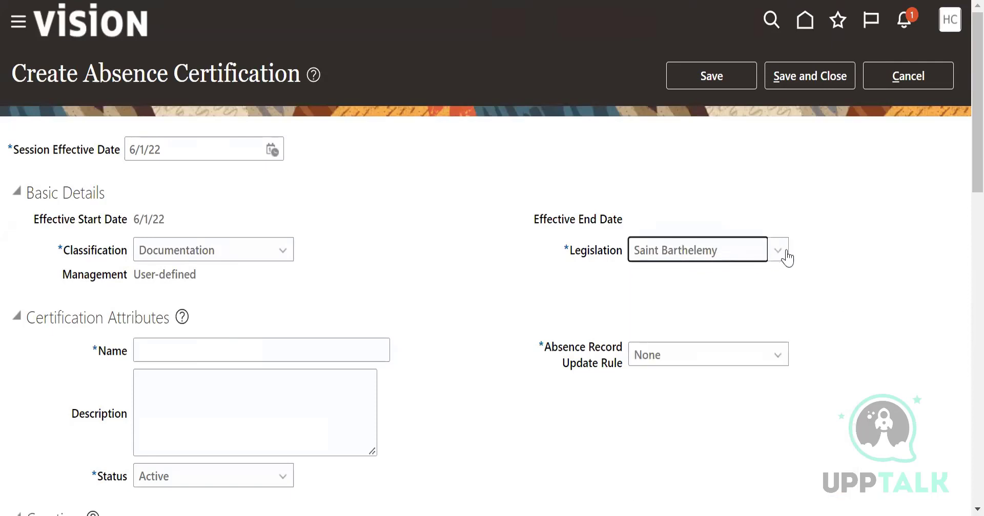
{"action": "left_click", "coordinate": [787, 256]}
{"action": "scroll", "coordinate": [737, 380], "scroll_direction": "down", "scroll_amount": 3}
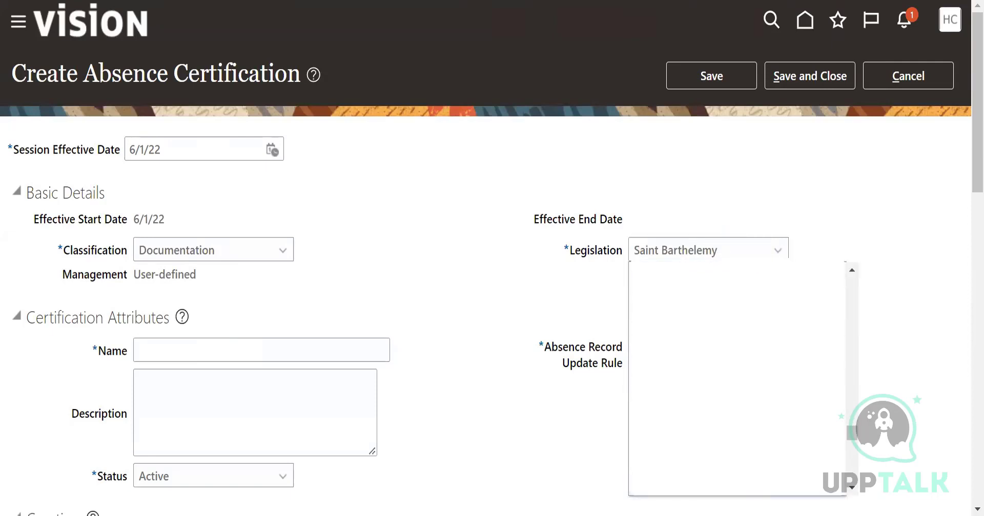
{"action": "scroll", "coordinate": [737, 379], "scroll_direction": "up", "scroll_amount": 12}
{"action": "scroll", "coordinate": [736, 379], "scroll_direction": "up", "scroll_amount": 6}
{"action": "scroll", "coordinate": [737, 379], "scroll_direction": "down", "scroll_amount": 3}
{"action": "scroll", "coordinate": [736, 379], "scroll_direction": "down", "scroll_amount": 1}
{"action": "scroll", "coordinate": [737, 379], "scroll_direction": "down", "scroll_amount": 3}
{"action": "scroll", "coordinate": [736, 379], "scroll_direction": "down", "scroll_amount": 2}
{"action": "scroll", "coordinate": [737, 379], "scroll_direction": "down", "scroll_amount": 1}
{"action": "scroll", "coordinate": [737, 379], "scroll_direction": "down", "scroll_amount": 3}
{"action": "scroll", "coordinate": [736, 379], "scroll_direction": "down", "scroll_amount": 3}
{"action": "scroll", "coordinate": [737, 379], "scroll_direction": "down", "scroll_amount": 3}
{"action": "scroll", "coordinate": [737, 379], "scroll_direction": "down", "scroll_amount": 2}
{"action": "left_click", "coordinate": [707, 367]}
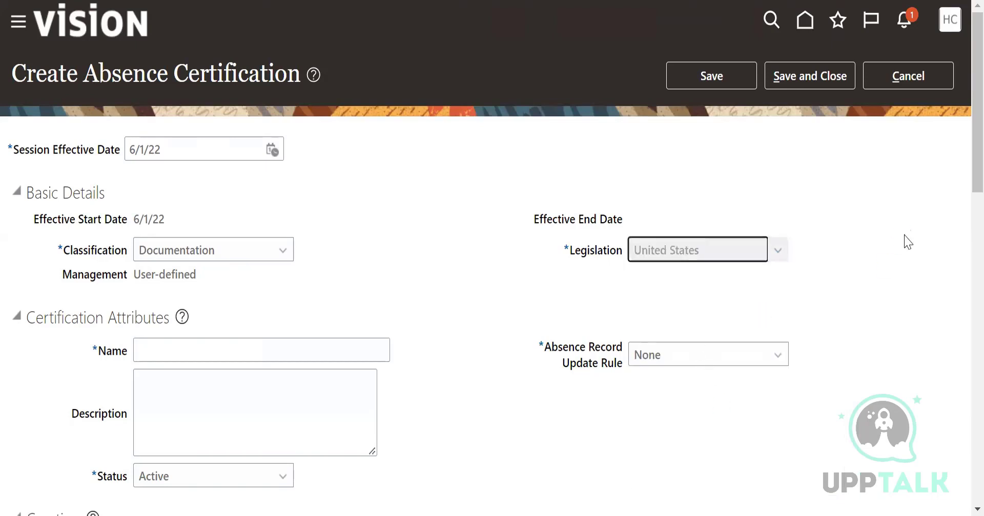
Name the absence certification "US_Doctors certificate".
{"action": "left_click", "coordinate": [228, 352]}
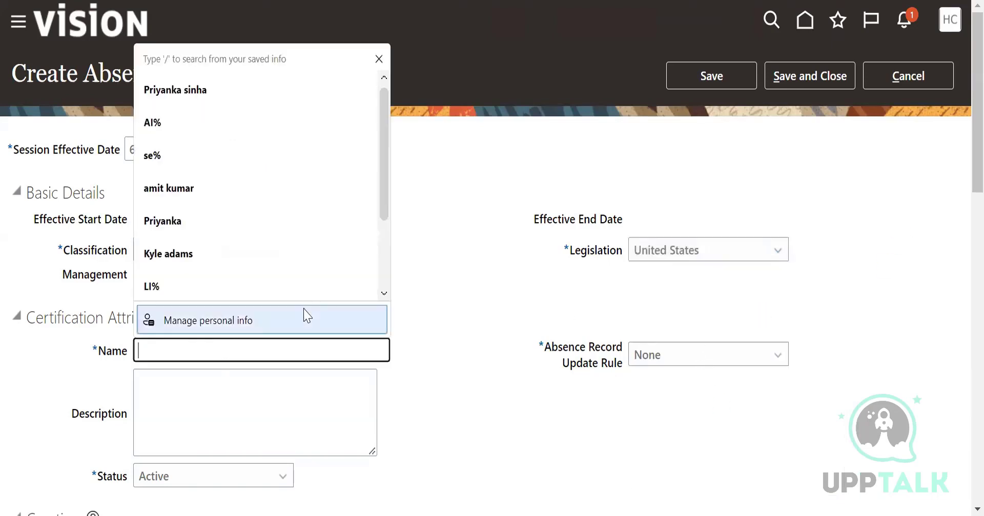
{"action": "left_click", "coordinate": [630, 328]}
{"action": "left_click", "coordinate": [217, 350]}
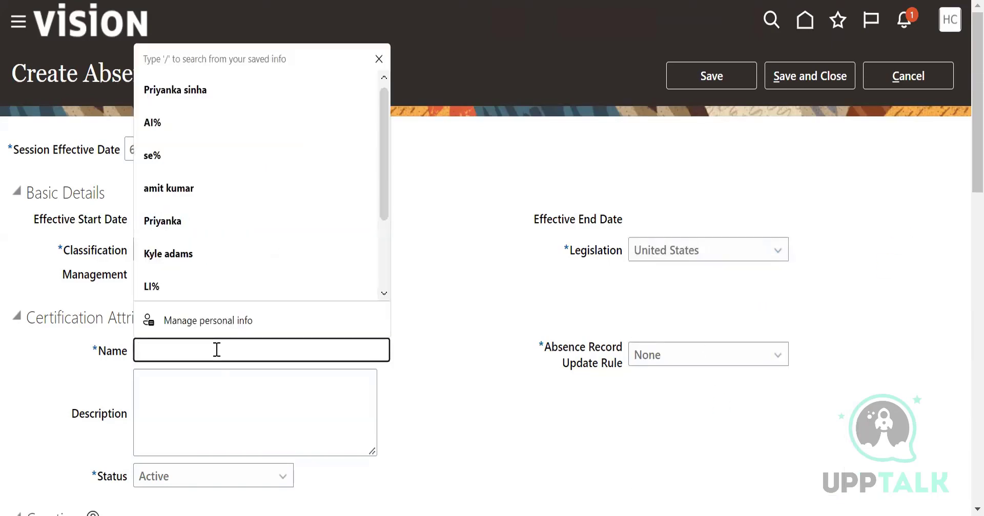
{"action": "type", "text": "US "}
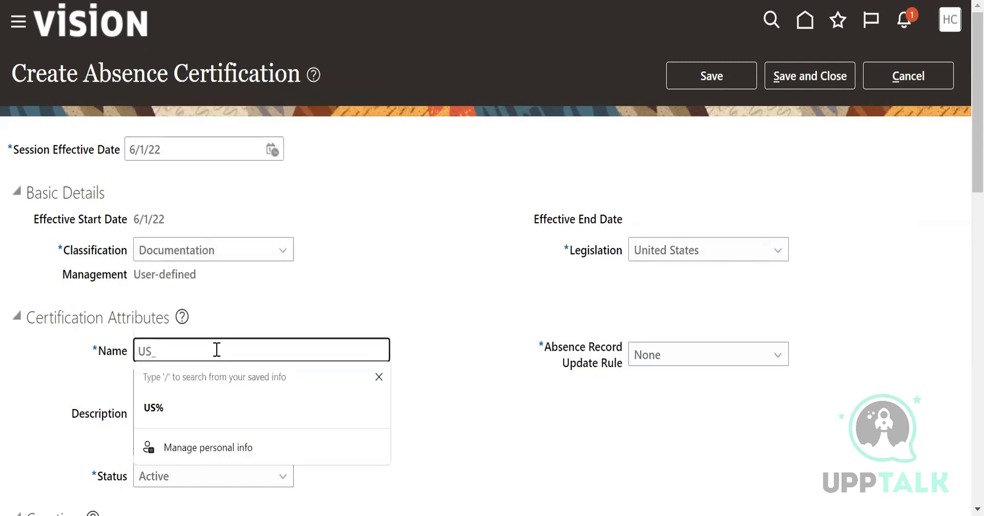
{"action": "type", "text": "Doctors ce"}
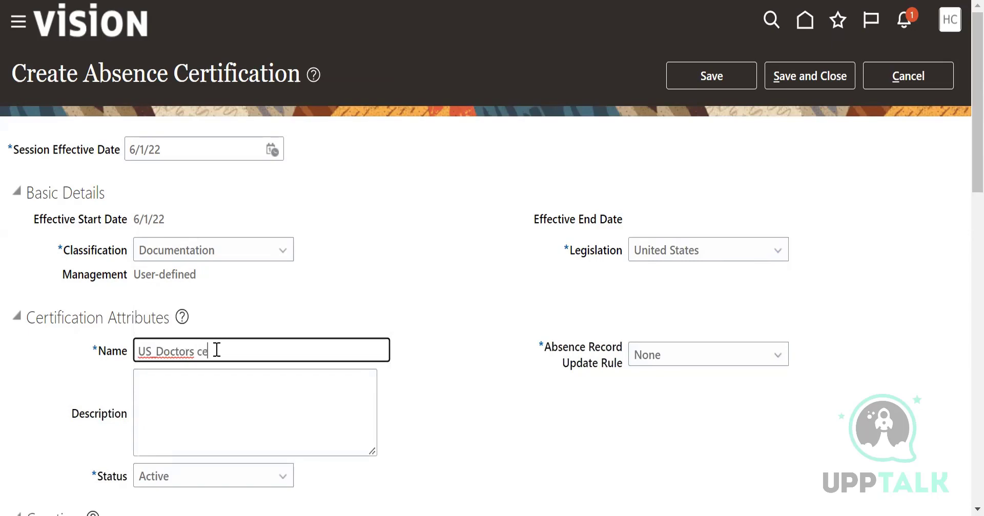
{"action": "type", "text": "rtifiacte"}
Set the certification's Absence Record Update Rule to Update late notice waiver status.
{"action": "scroll", "coordinate": [472, 263], "scroll_direction": "down", "scroll_amount": 2}
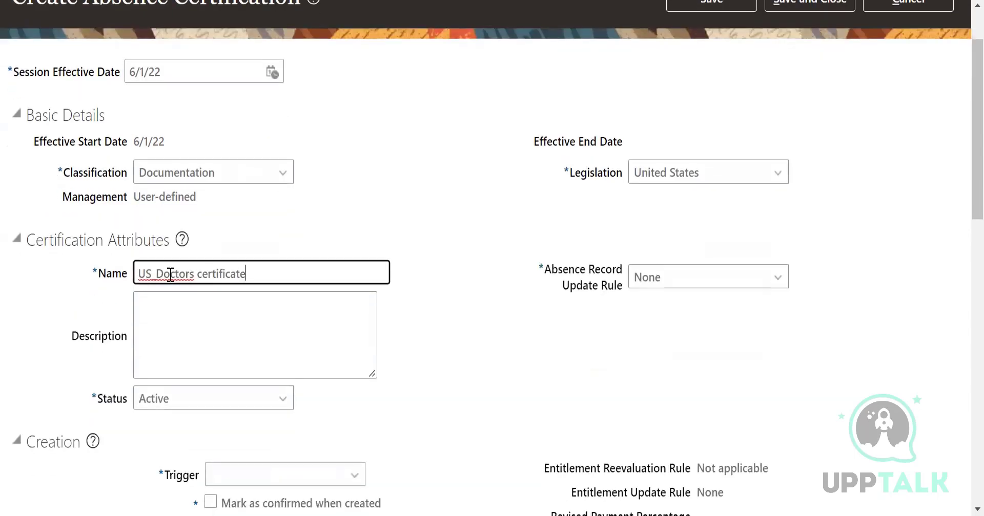
{"action": "scroll", "coordinate": [480, 300], "scroll_direction": "down", "scroll_amount": 3}
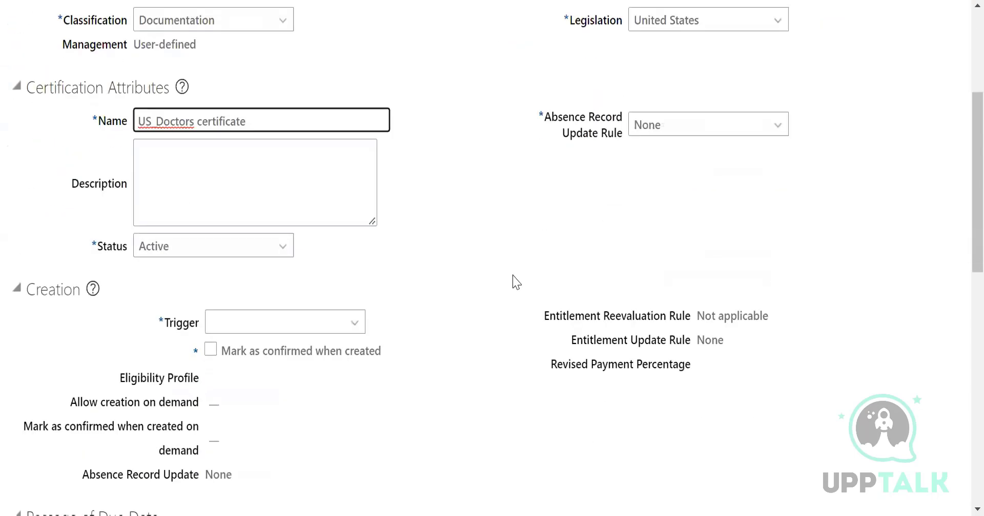
{"action": "left_click", "coordinate": [664, 125]}
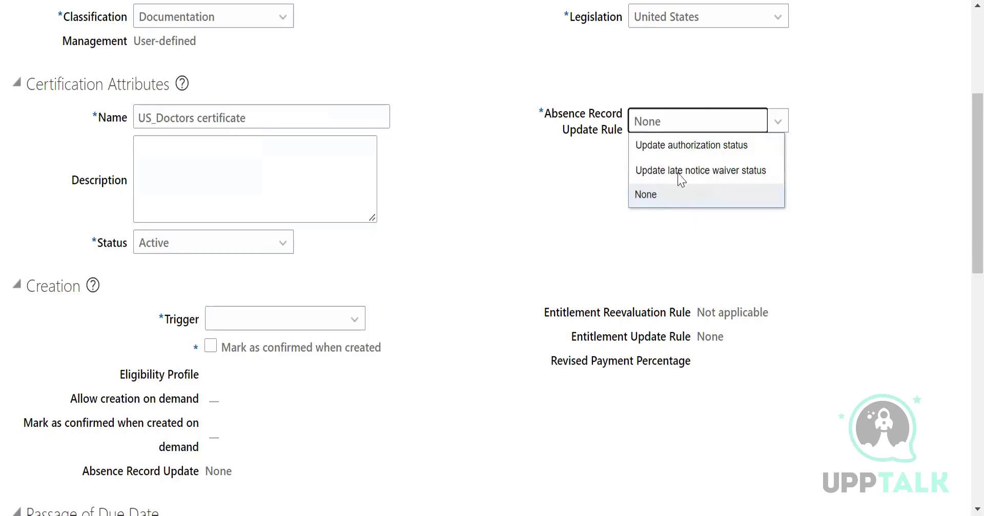
{"action": "left_click", "coordinate": [717, 170]}
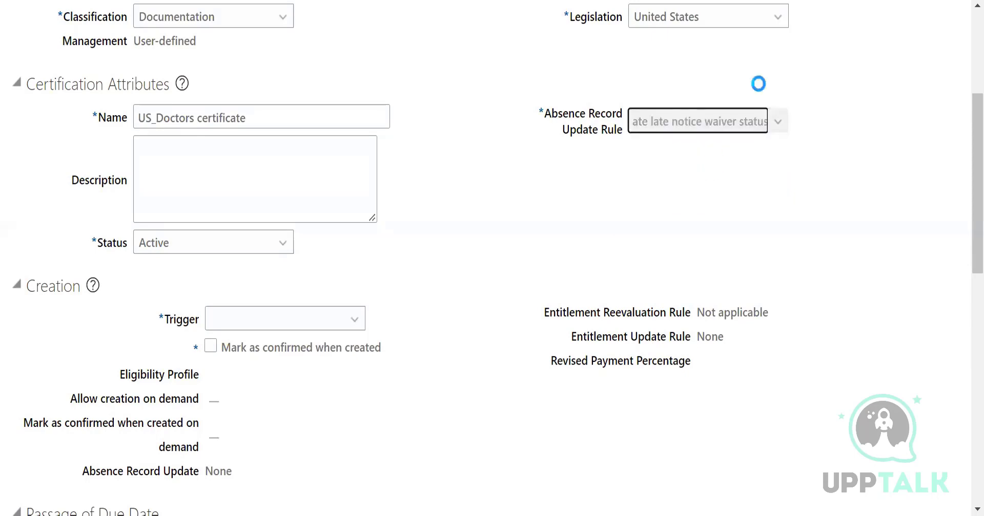
Set the certification's creation trigger to On demand.
{"action": "scroll", "coordinate": [389, 274], "scroll_direction": "down", "scroll_amount": 2}
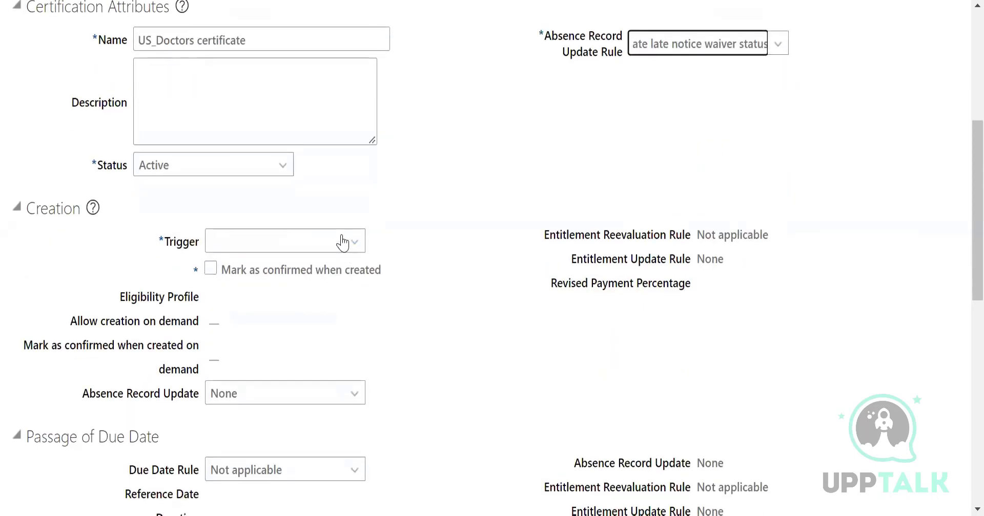
{"action": "left_click", "coordinate": [341, 241]}
{"action": "left_click", "coordinate": [256, 289]}
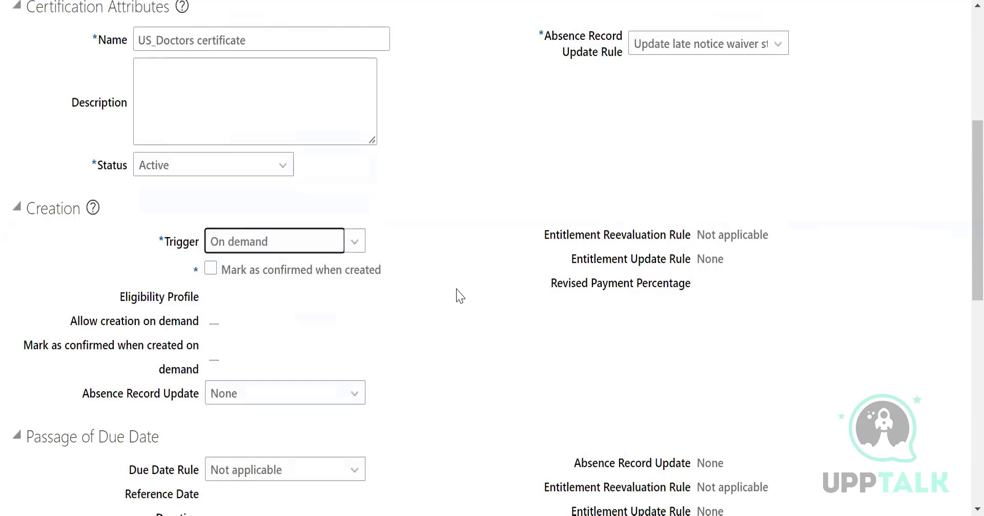
Try On absence submit as the creation trigger and return it to On demand.
{"action": "left_click", "coordinate": [353, 242]}
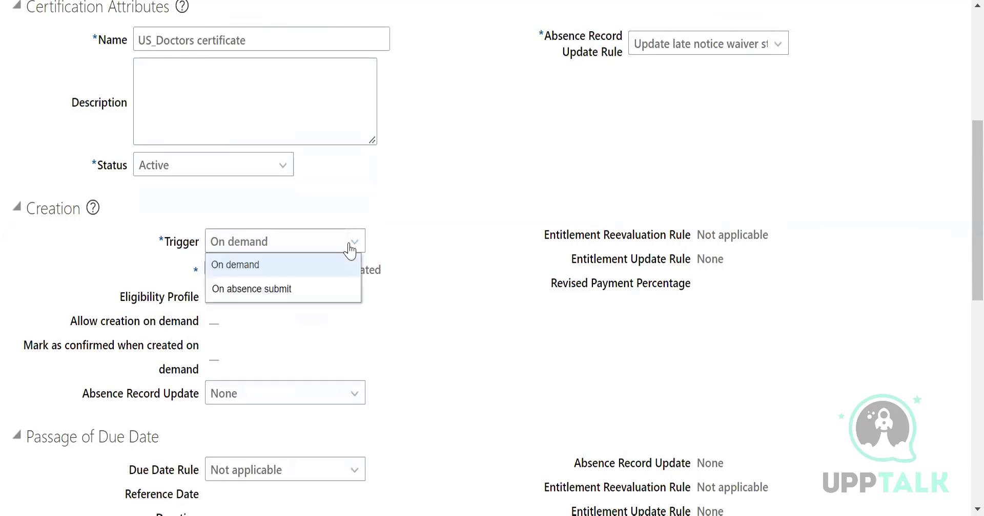
{"action": "left_click", "coordinate": [282, 289]}
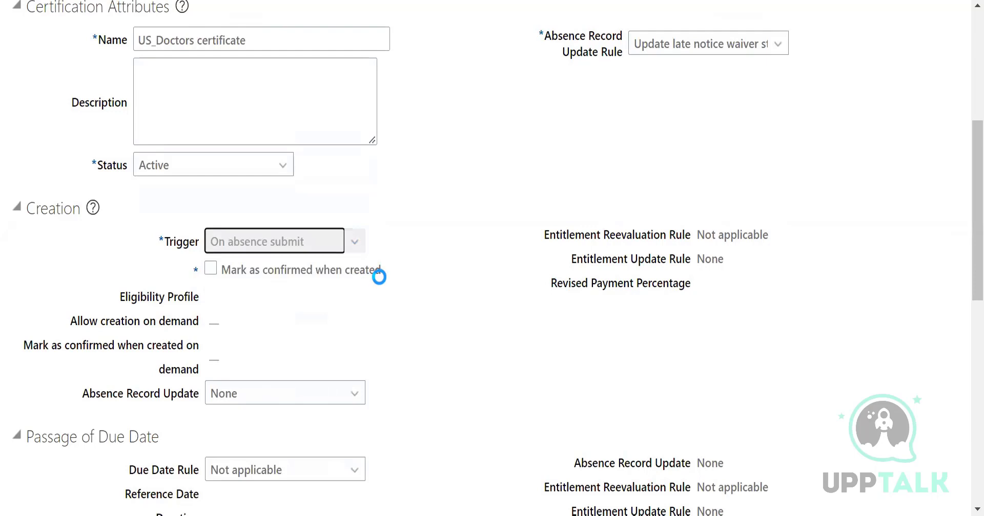
{"action": "left_click", "coordinate": [269, 244]}
{"action": "left_click", "coordinate": [258, 265]}
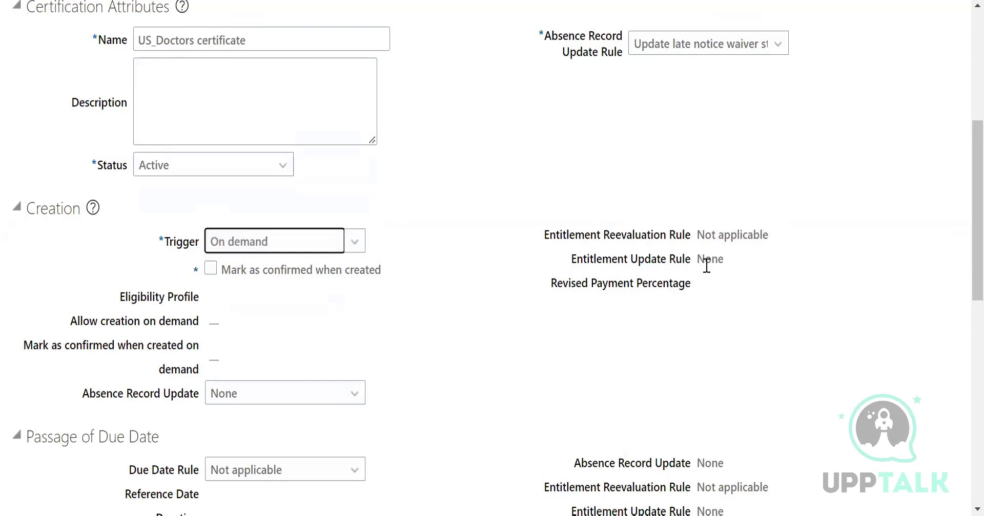
Review the certification's basic details, its attributes with the Absence Record Update Rule, and the Creation settings.
{"action": "scroll", "coordinate": [706, 265], "scroll_direction": "up", "scroll_amount": 3}
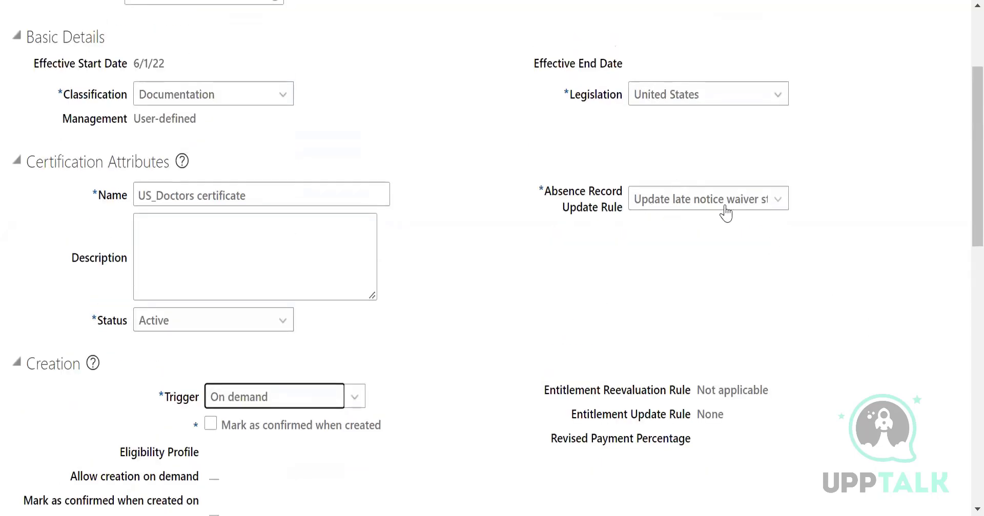
{"action": "scroll", "coordinate": [698, 286], "scroll_direction": "down", "scroll_amount": 3}
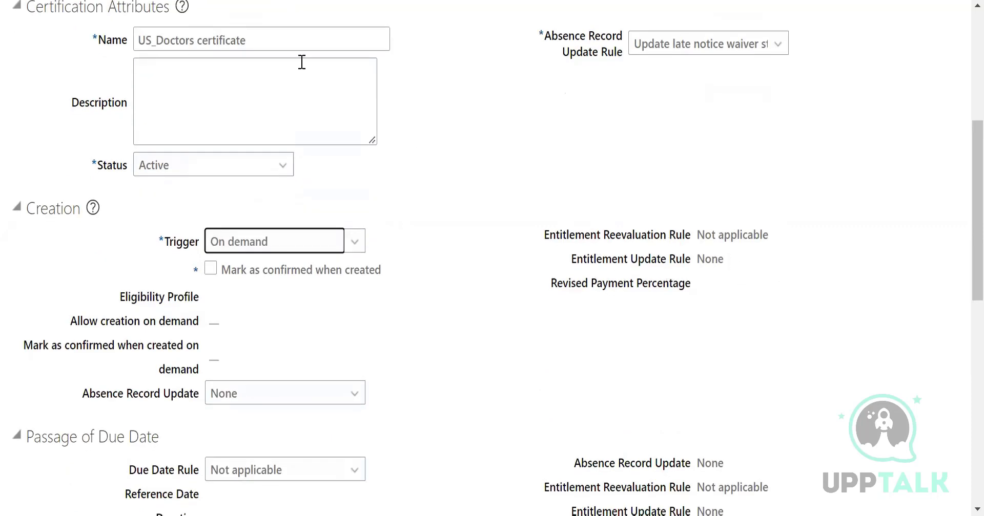
{"action": "scroll", "coordinate": [574, 271], "scroll_direction": "up", "scroll_amount": 6}
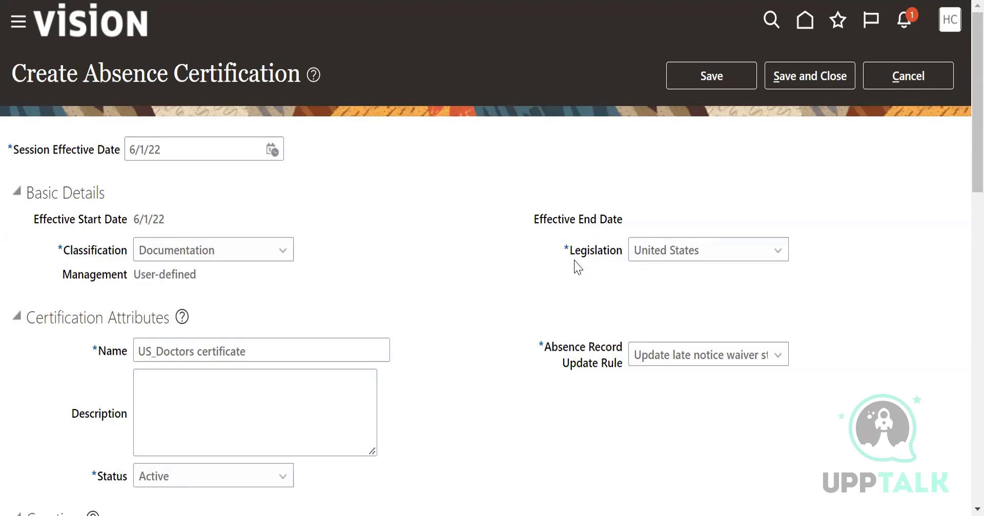
{"action": "scroll", "coordinate": [358, 279], "scroll_direction": "down", "scroll_amount": 5}
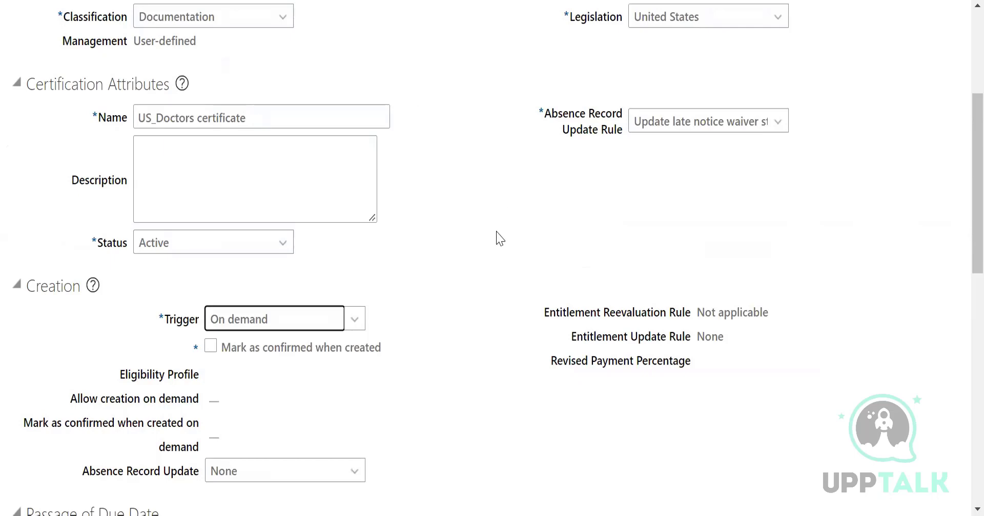
{"action": "scroll", "coordinate": [498, 239], "scroll_direction": "down", "scroll_amount": 3}
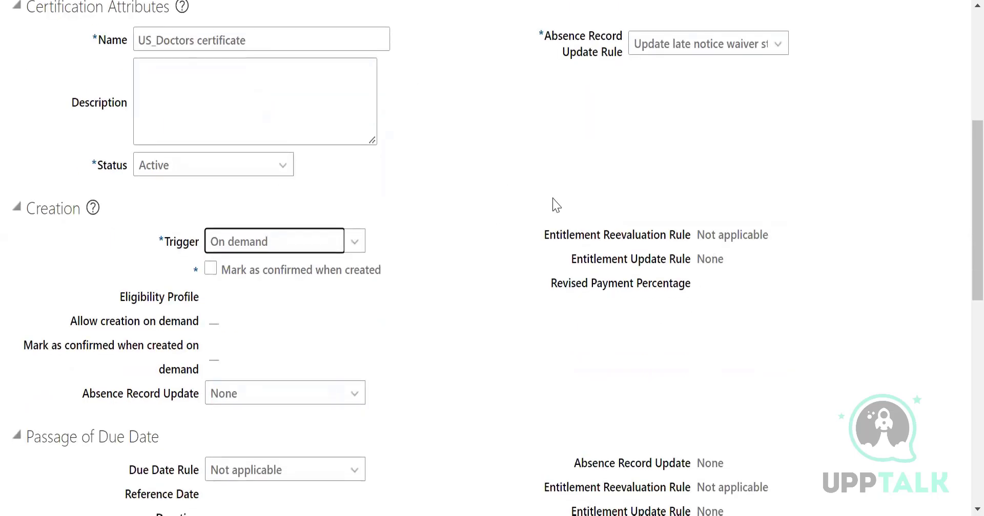
{"action": "scroll", "coordinate": [556, 205], "scroll_direction": "down", "scroll_amount": 5}
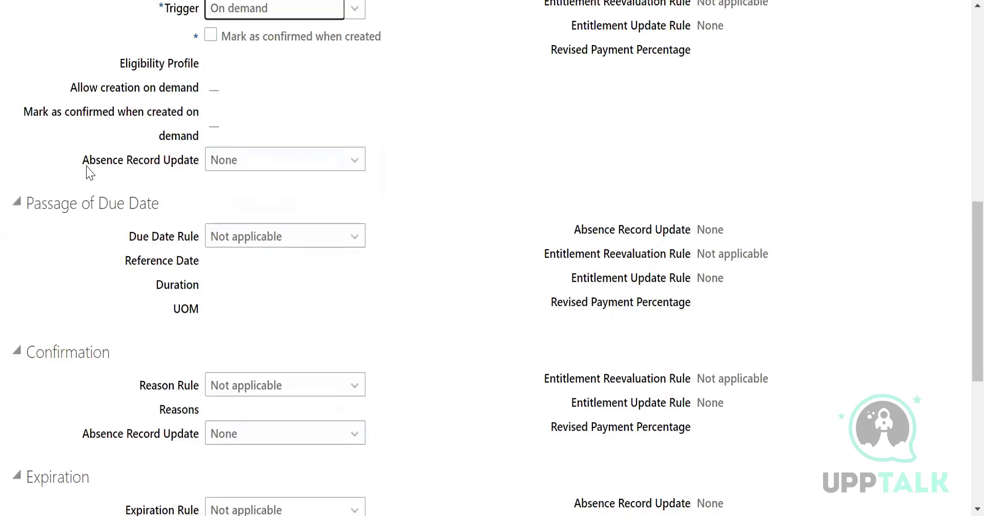
Examine the Absence Record Update options in the Creation section and how they relate to the certification's other settings.
{"action": "left_click", "coordinate": [285, 162]}
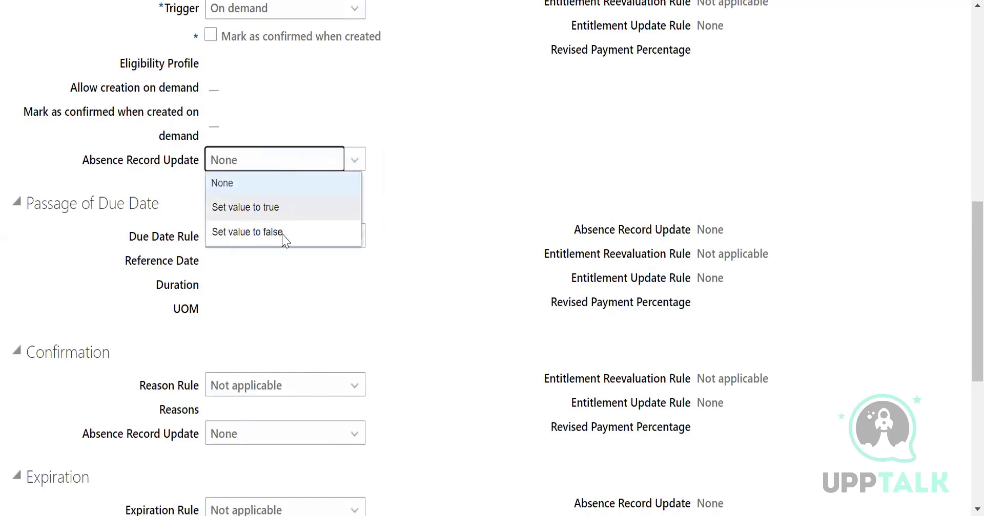
{"action": "left_click", "coordinate": [486, 226]}
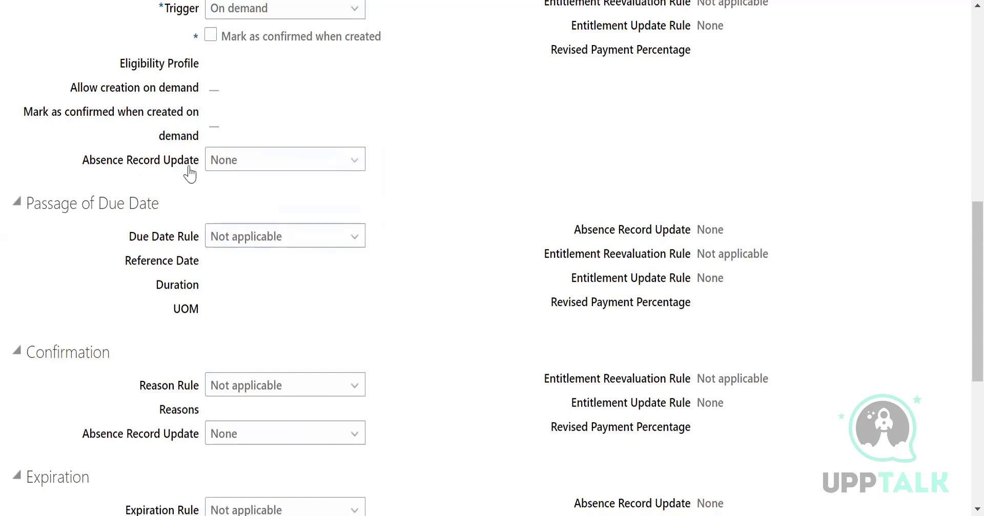
{"action": "left_click", "coordinate": [257, 241]}
{"action": "left_click", "coordinate": [489, 242]}
{"action": "left_click", "coordinate": [246, 166]}
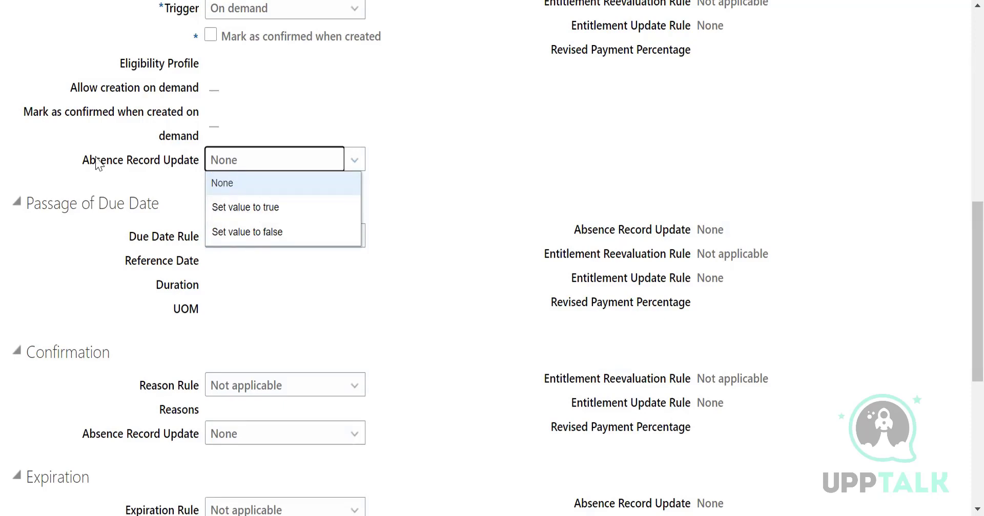
{"action": "left_click", "coordinate": [470, 139]}
{"action": "scroll", "coordinate": [55, 336], "scroll_direction": "up", "scroll_amount": 3}
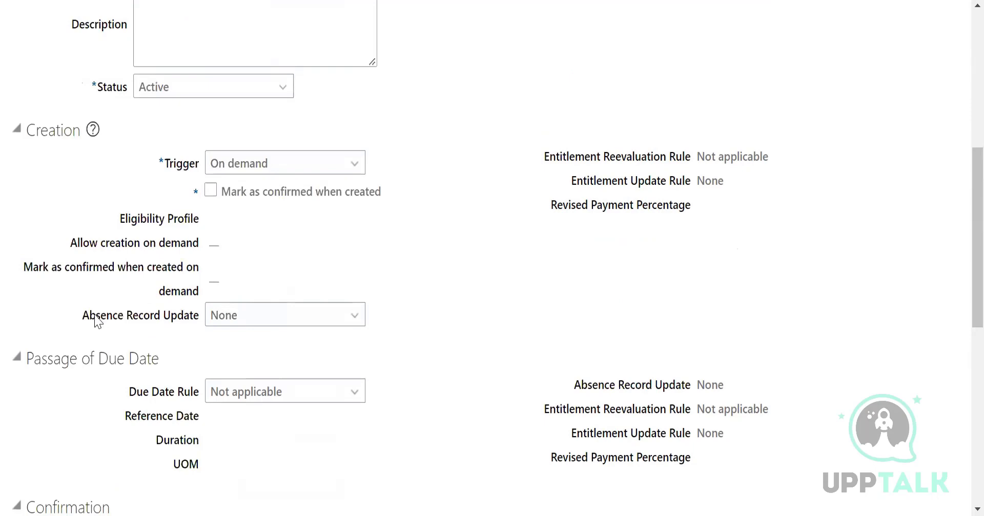
{"action": "left_click_drag", "start_coordinate": [97, 315], "coordinate": [171, 318]}
{"action": "scroll", "coordinate": [468, 303], "scroll_direction": "up", "scroll_amount": 1}
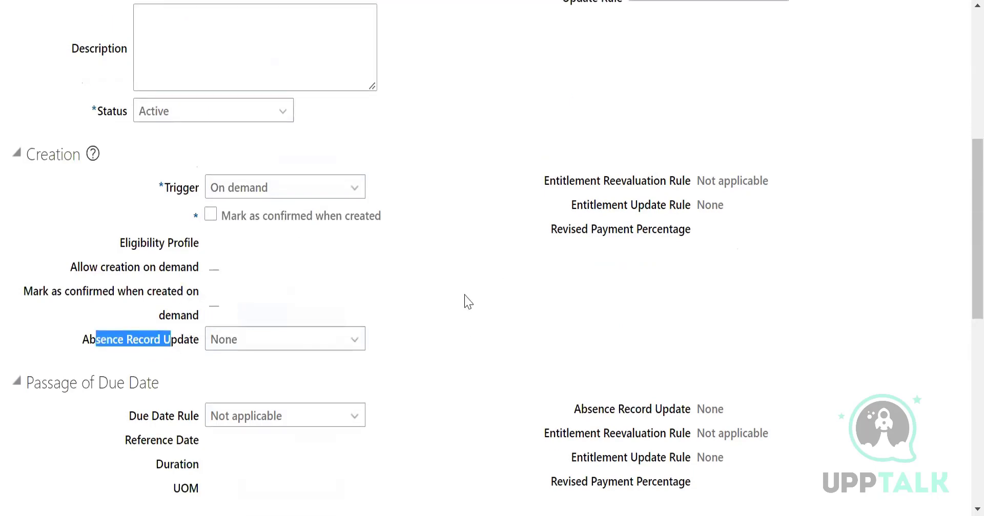
{"action": "scroll", "coordinate": [468, 302], "scroll_direction": "up", "scroll_amount": 7}
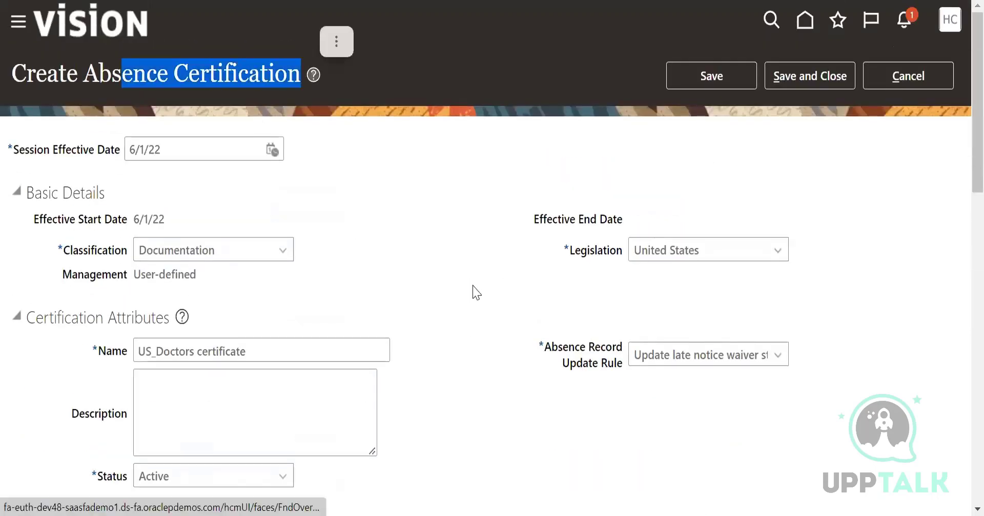
{"action": "scroll", "coordinate": [476, 288], "scroll_direction": "down", "scroll_amount": 12}
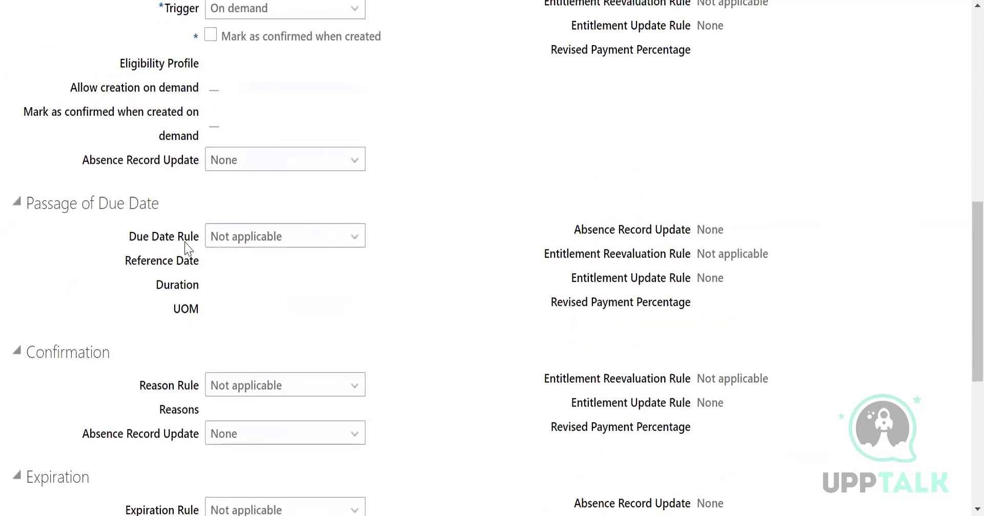
Set the certification's Due Date Rule to Calculate date with Absence start date as the reference date.
{"action": "left_click", "coordinate": [307, 249]}
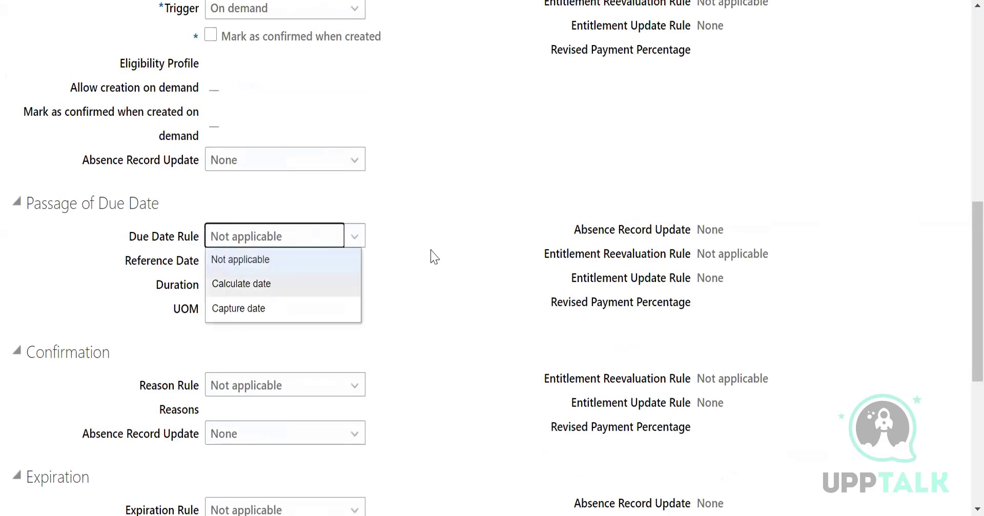
{"action": "scroll", "coordinate": [434, 256], "scroll_direction": "up", "scroll_amount": 6}
{"action": "scroll", "coordinate": [435, 256], "scroll_direction": "up", "scroll_amount": 3}
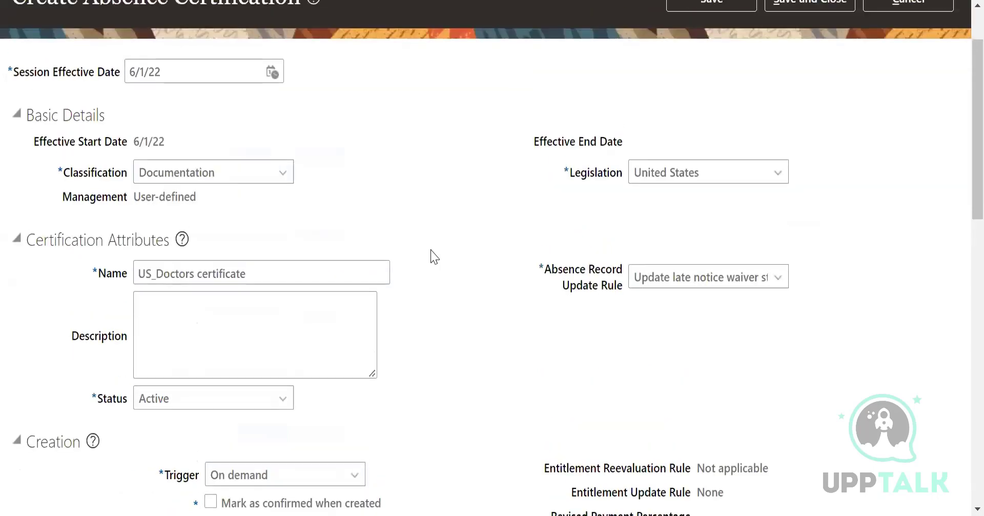
{"action": "scroll", "coordinate": [535, 329], "scroll_direction": "down", "scroll_amount": 8}
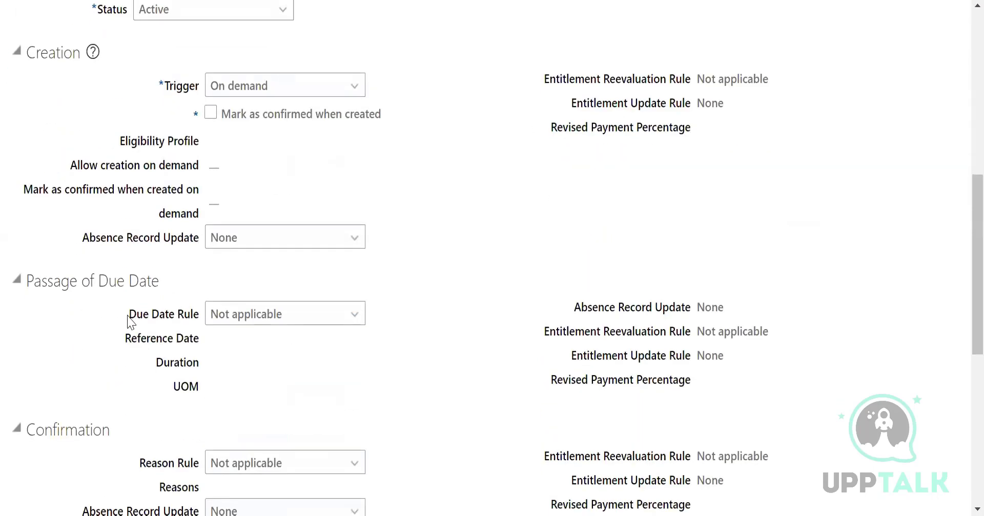
{"action": "left_click_drag", "start_coordinate": [128, 316], "coordinate": [187, 323]}
{"action": "left_click", "coordinate": [332, 358]}
{"action": "left_click", "coordinate": [320, 323]}
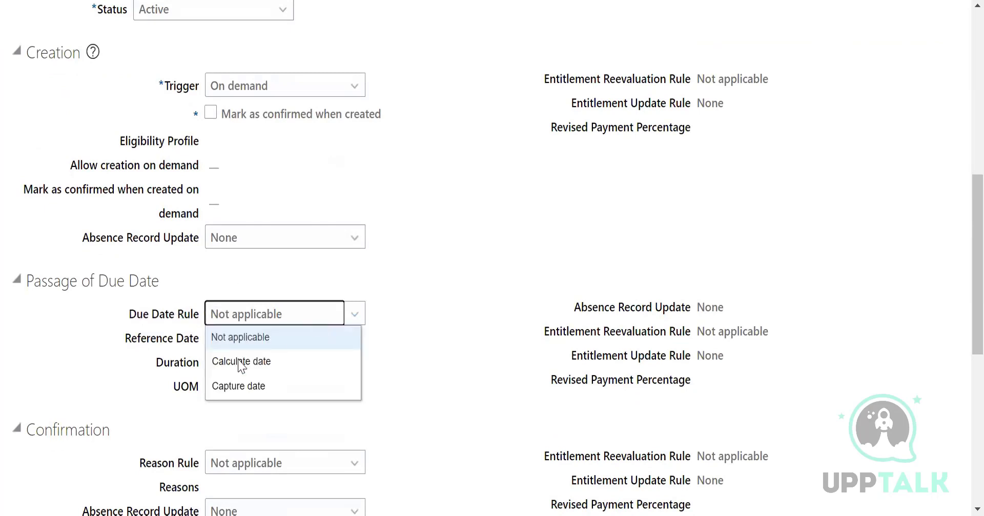
{"action": "left_click", "coordinate": [250, 365]}
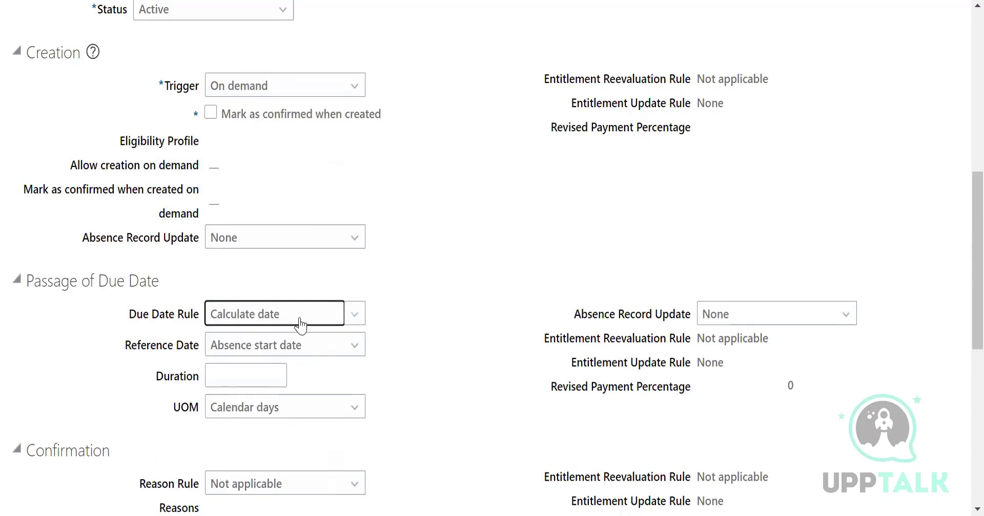
{"action": "left_click", "coordinate": [309, 353]}
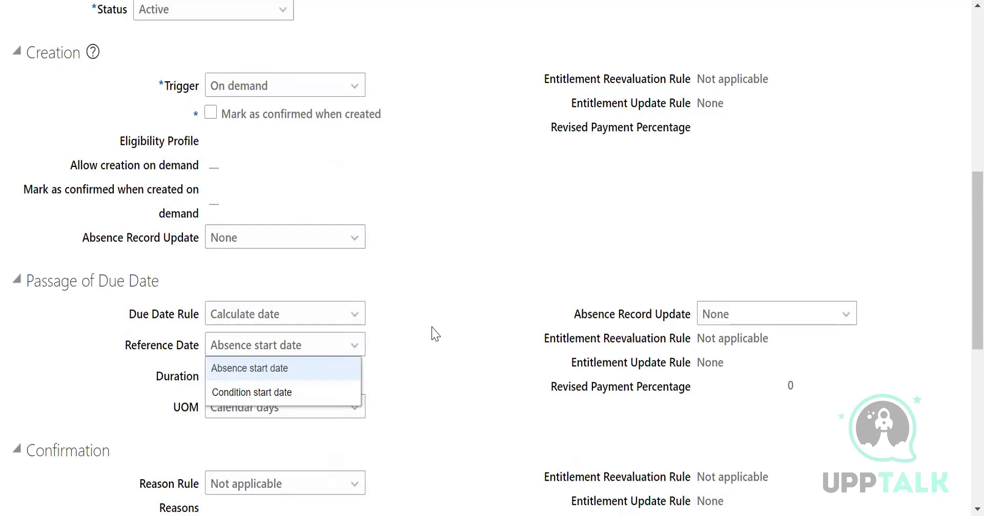
{"action": "left_click", "coordinate": [240, 366]}
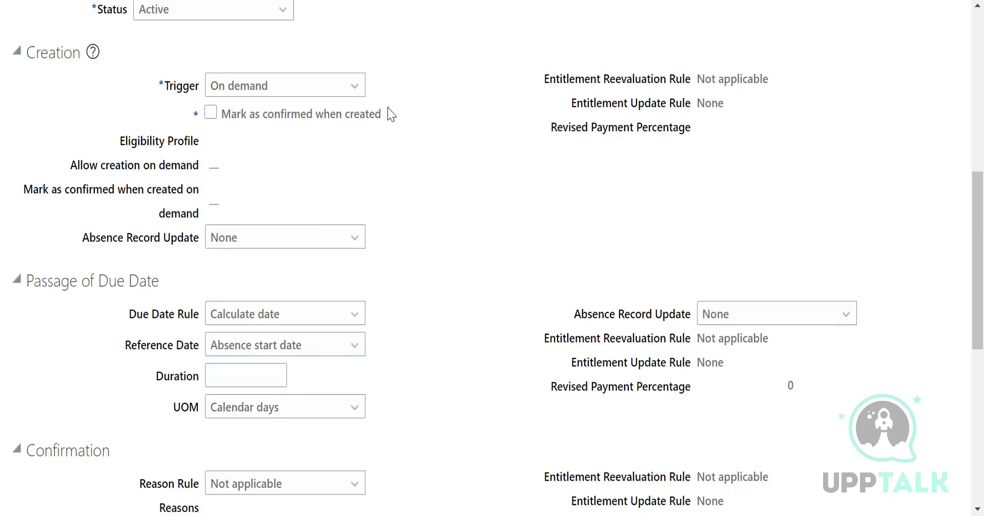
Check the Reason Rule options in the Void section and keep Not applicable.
{"action": "scroll", "coordinate": [256, 154], "scroll_direction": "up", "scroll_amount": 6}
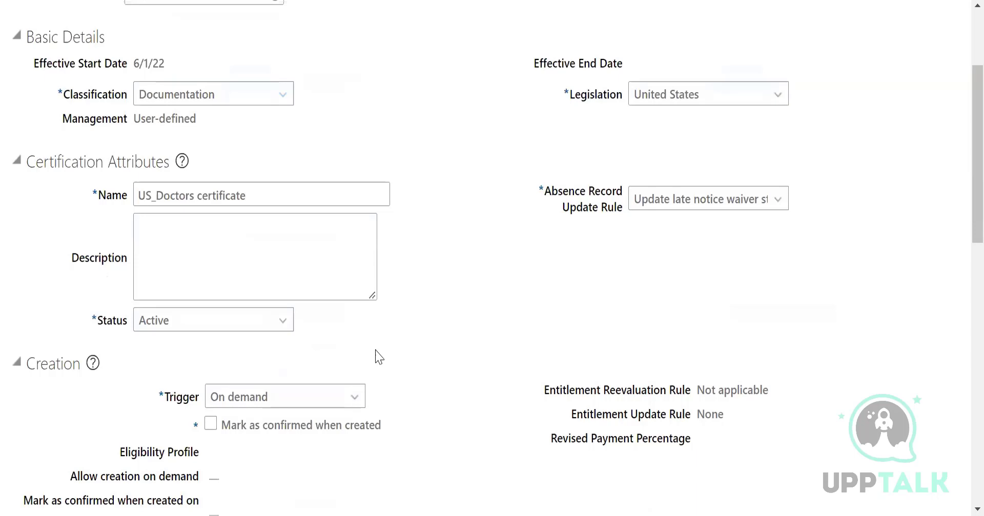
{"action": "scroll", "coordinate": [379, 357], "scroll_direction": "down", "scroll_amount": 12}
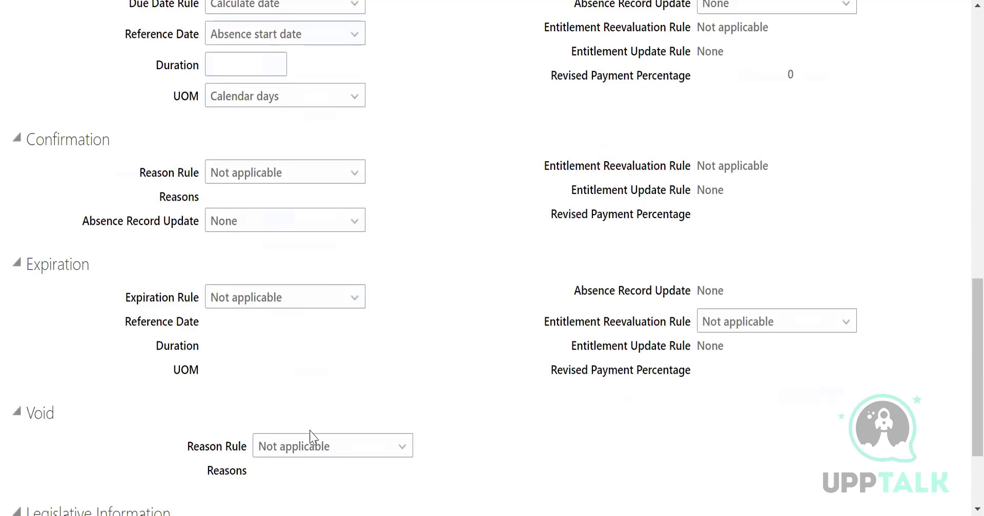
{"action": "left_click", "coordinate": [304, 447]}
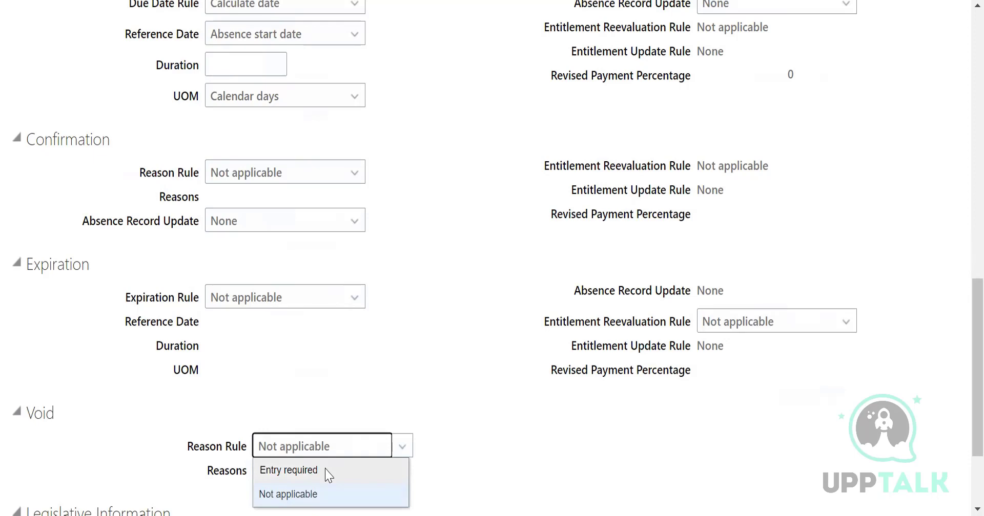
{"action": "scroll", "coordinate": [560, 380], "scroll_direction": "down", "scroll_amount": 3}
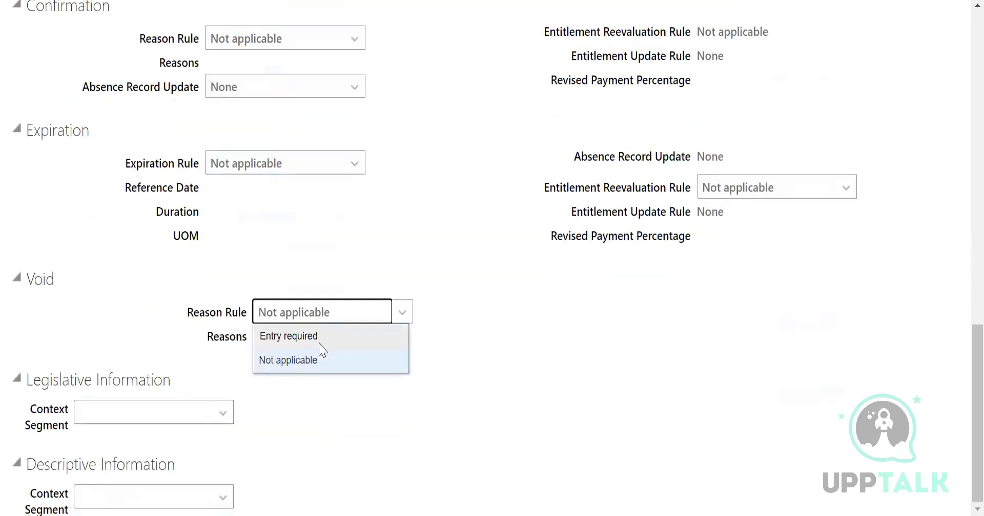
{"action": "left_click", "coordinate": [314, 368]}
{"action": "scroll", "coordinate": [554, 351], "scroll_direction": "up", "scroll_amount": 1}
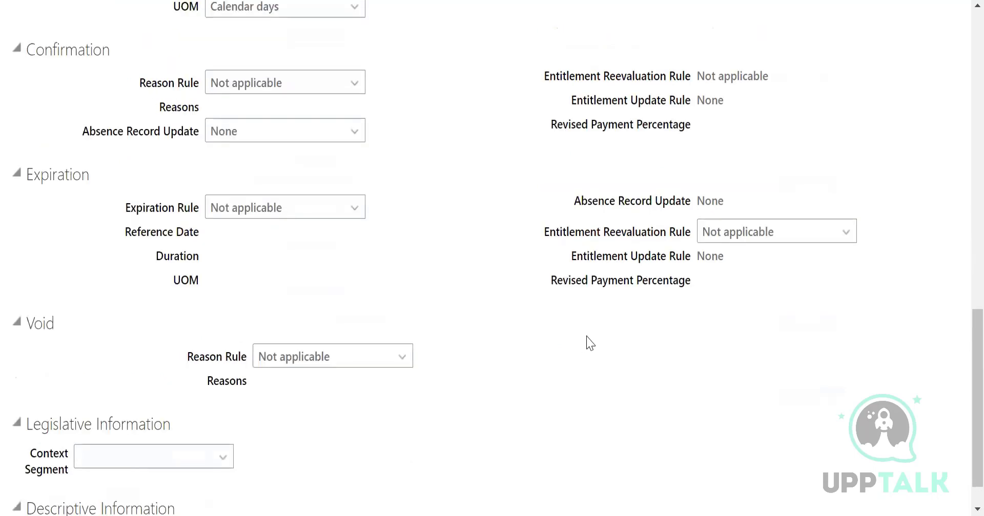
Try to save and close the absence certification.
{"action": "scroll", "coordinate": [588, 343], "scroll_direction": "up", "scroll_amount": 6}
{"action": "scroll", "coordinate": [617, 344], "scroll_direction": "up", "scroll_amount": 9}
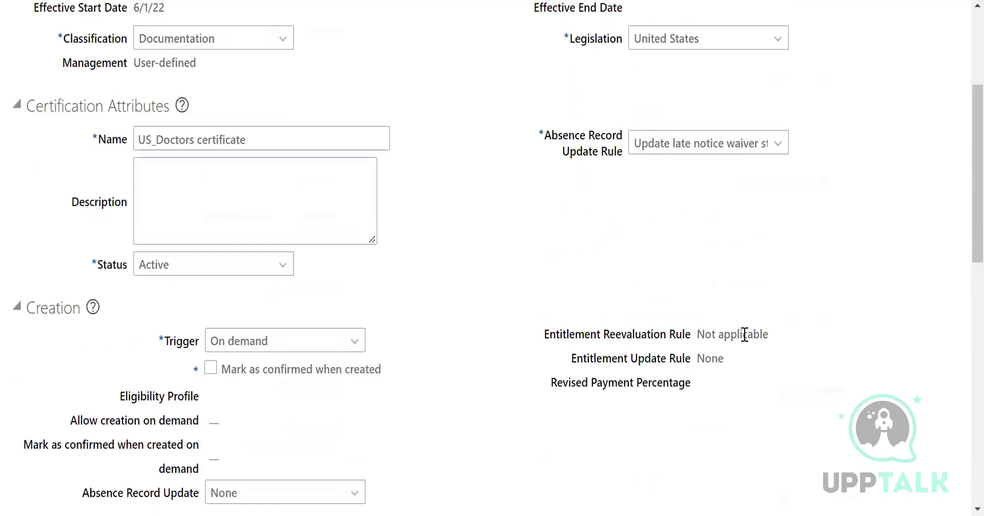
{"action": "scroll", "coordinate": [784, 361], "scroll_direction": "up", "scroll_amount": 5}
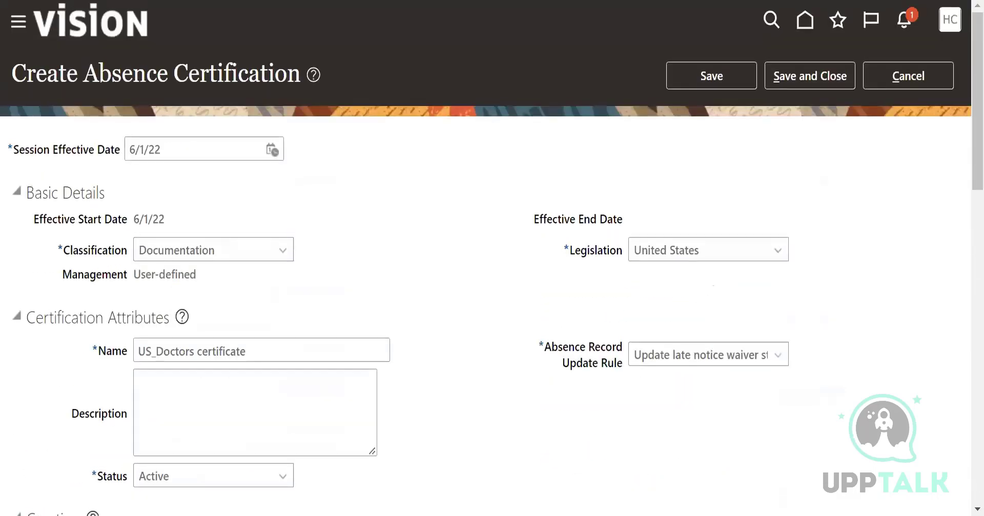
{"action": "left_click", "coordinate": [802, 76]}
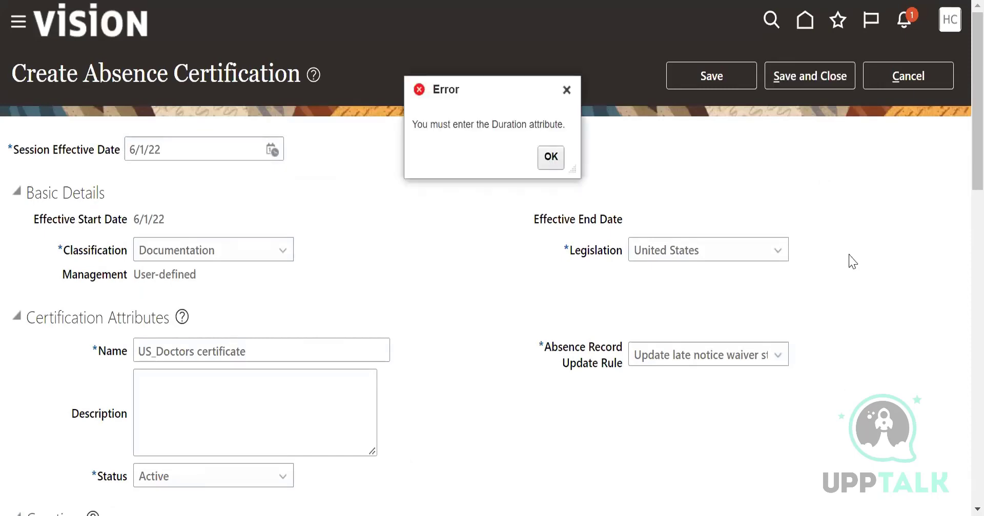
{"action": "left_click", "coordinate": [551, 157]}
Set the Passage of Due Date duration to 5, then save and close the certification.
{"action": "scroll", "coordinate": [744, 368], "scroll_direction": "down", "scroll_amount": 3}
{"action": "scroll", "coordinate": [746, 367], "scroll_direction": "down", "scroll_amount": 15}
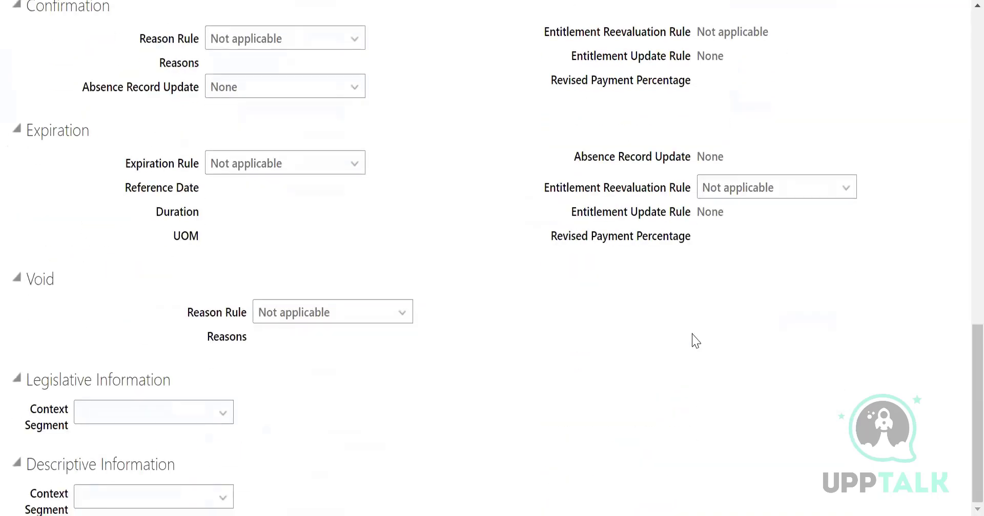
{"action": "scroll", "coordinate": [695, 341], "scroll_direction": "up", "scroll_amount": 4}
{"action": "left_click", "coordinate": [252, 86]}
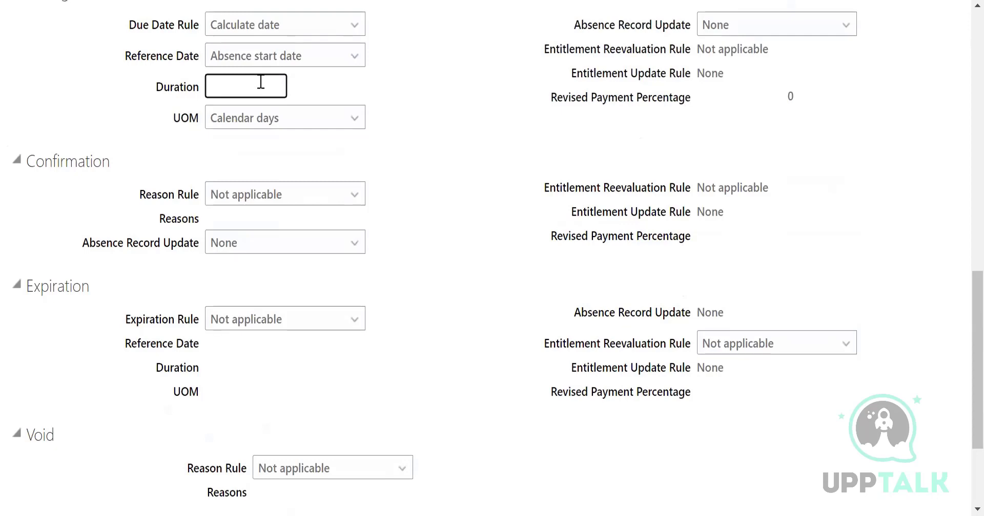
{"action": "scroll", "coordinate": [955, 147], "scroll_direction": "up", "scroll_amount": 12}
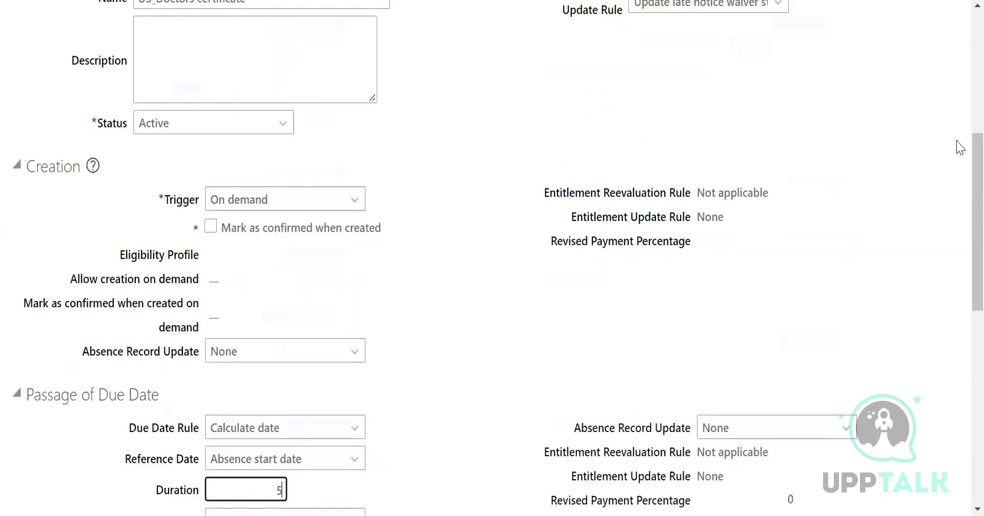
{"action": "left_click", "coordinate": [791, 77]}
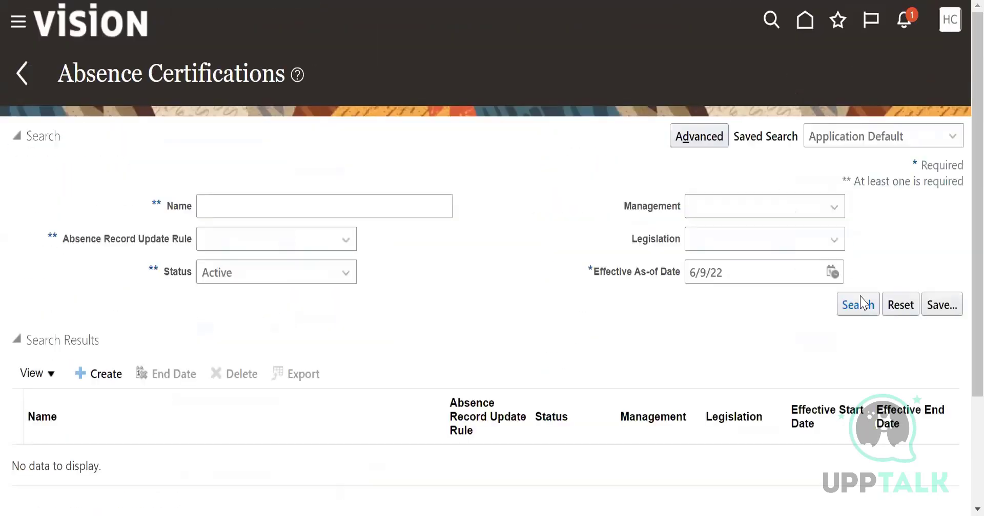
Return to the absence administration tasks, open Absence Plans and start creating a plan.
{"action": "left_click", "coordinate": [22, 73]}
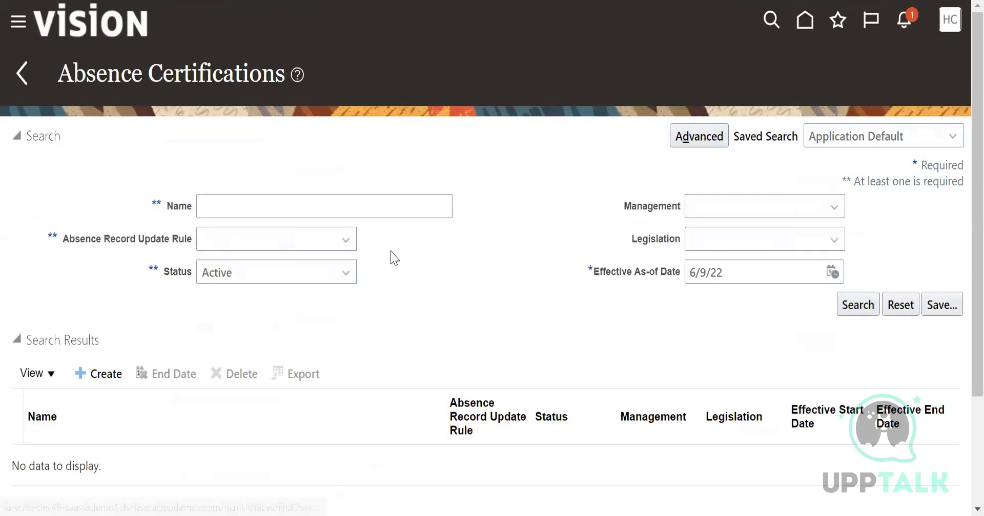
{"action": "scroll", "coordinate": [463, 295], "scroll_direction": "down", "scroll_amount": 10}
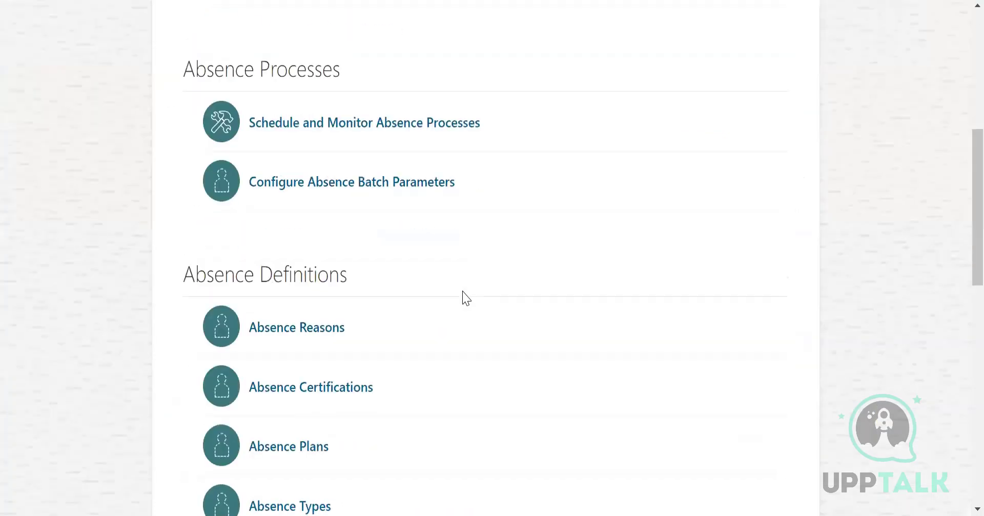
{"action": "left_click", "coordinate": [288, 214]}
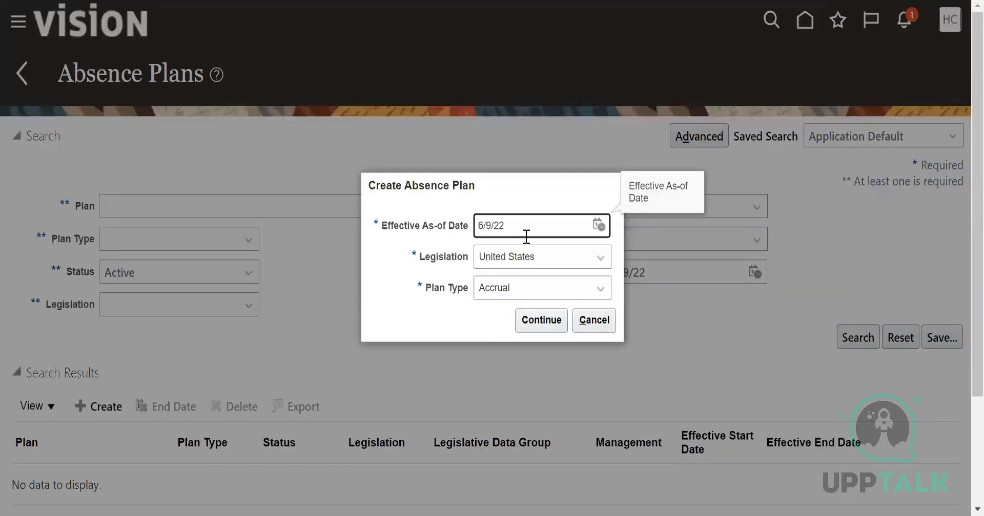
Set the new United States absence plan's effective date to 6/1/22 and plan type to Accrual, and continue to its details.
{"action": "left_click", "coordinate": [598, 225]}
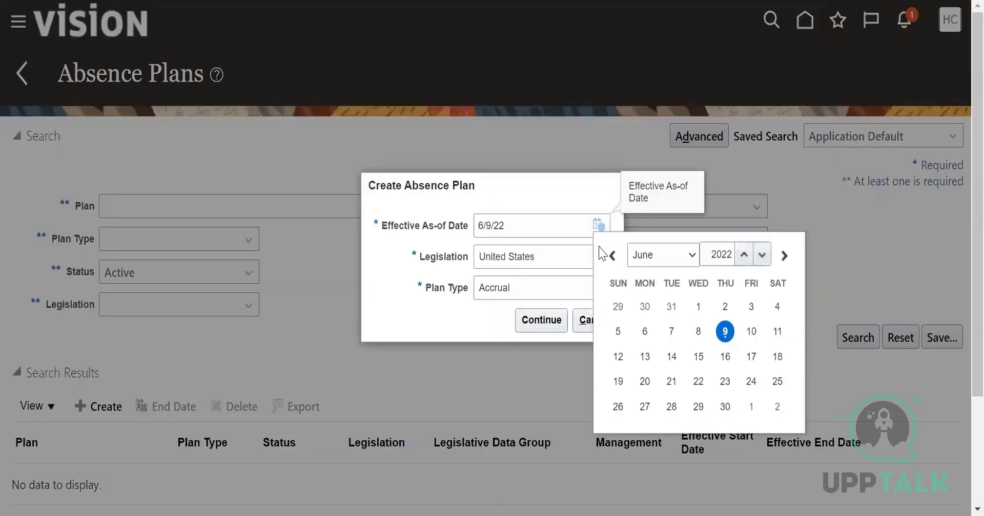
{"action": "left_click", "coordinate": [698, 306]}
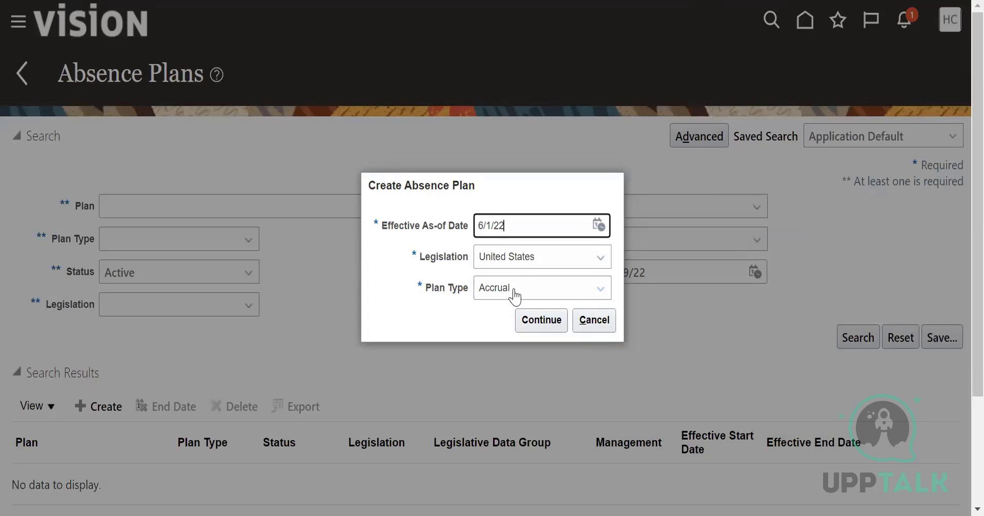
{"action": "left_click", "coordinate": [515, 294]}
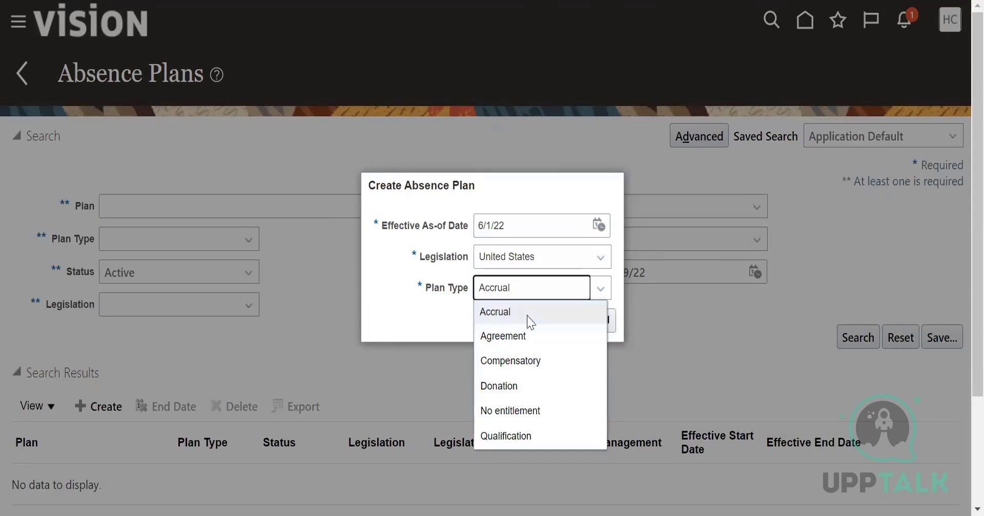
{"action": "left_click", "coordinate": [530, 321]}
{"action": "left_click", "coordinate": [557, 324]}
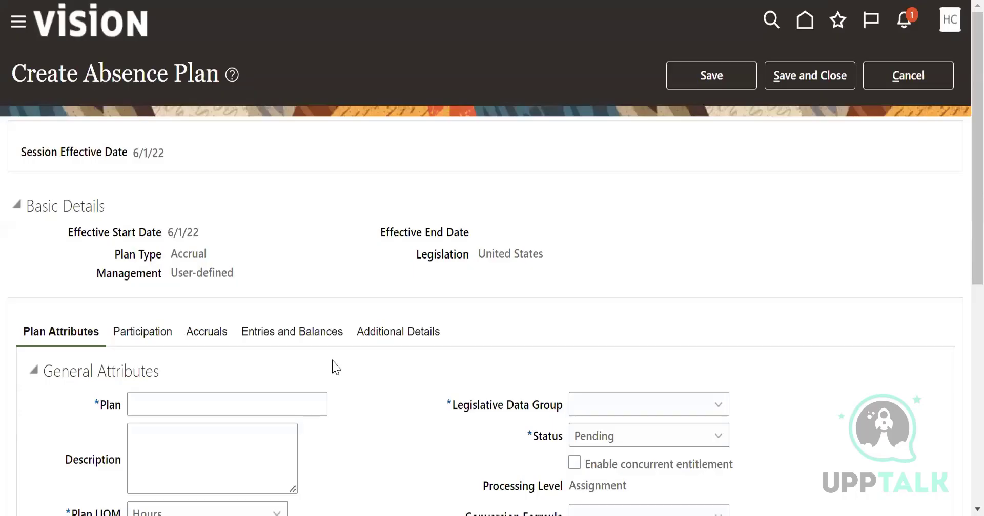
Name the absence plan US_Absence Plans.
{"action": "scroll", "coordinate": [335, 368], "scroll_direction": "down", "scroll_amount": 2}
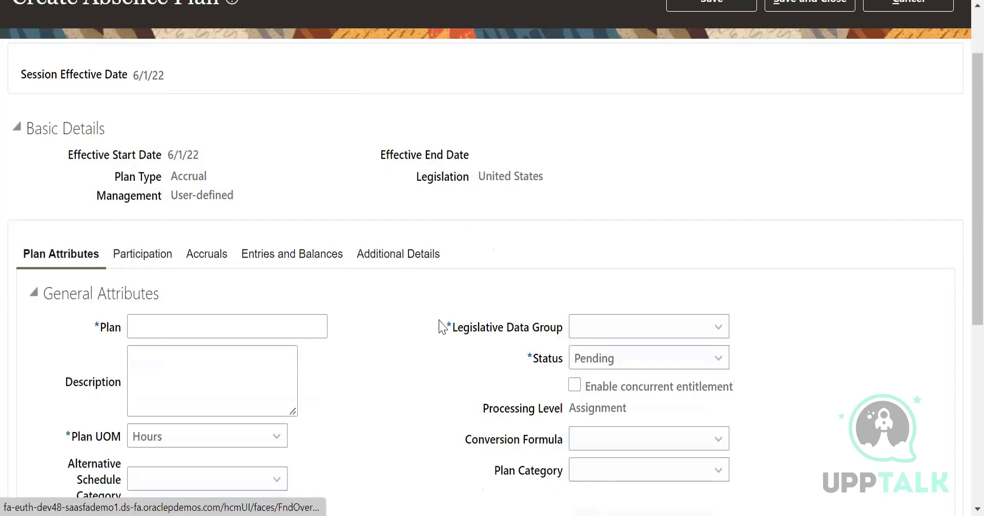
{"action": "scroll", "coordinate": [439, 326], "scroll_direction": "down", "scroll_amount": 2}
{"action": "left_click", "coordinate": [199, 241]}
{"action": "type", "text": "US_An"}
{"action": "key", "text": "BackSpace"}
{"action": "type", "text": "bsence"}
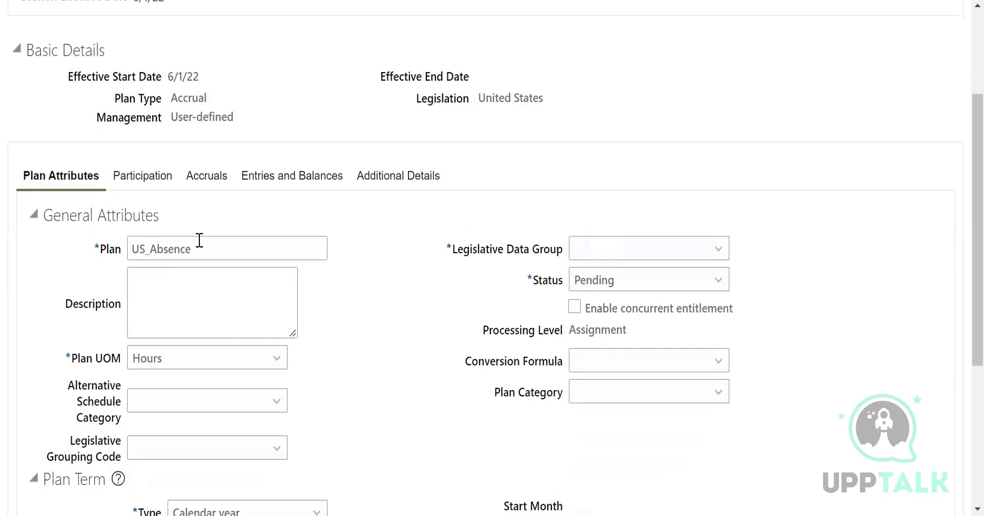
{"action": "key", "text": "ctrl+p"}
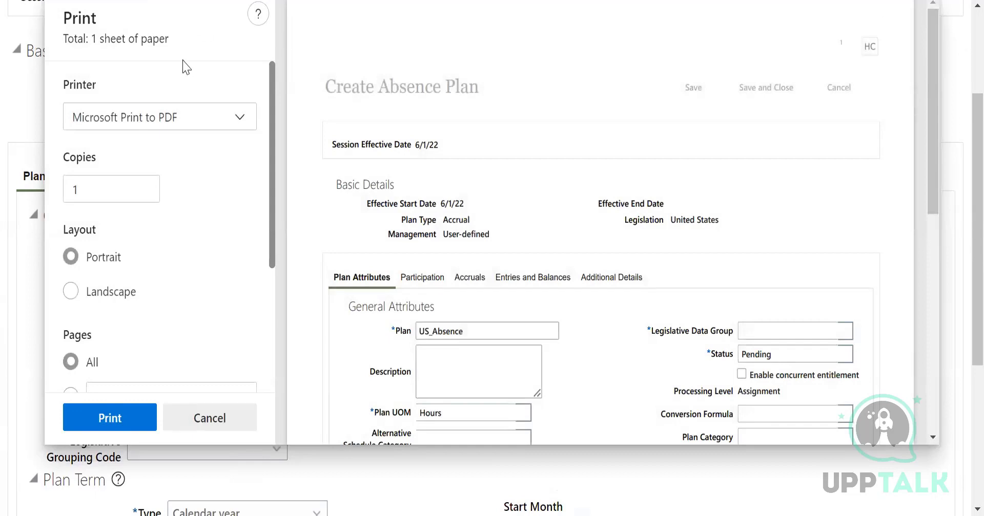
{"action": "left_click", "coordinate": [192, 418]}
{"action": "type", "text": "Plqan"}
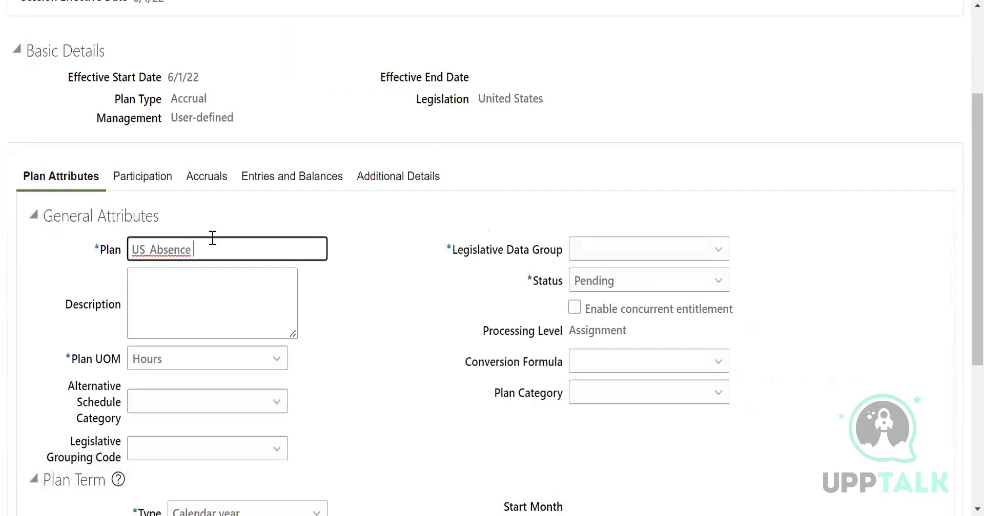
{"action": "key", "text": "BackSpace"}
{"action": "key", "text": "BackSpace"}
{"action": "key", "text": "BackSpace"}
{"action": "type", "text": "ans"}
Set the plan's unit of measure to Days.
{"action": "scroll", "coordinate": [209, 281], "scroll_direction": "down", "scroll_amount": 1}
{"action": "left_click", "coordinate": [210, 282]}
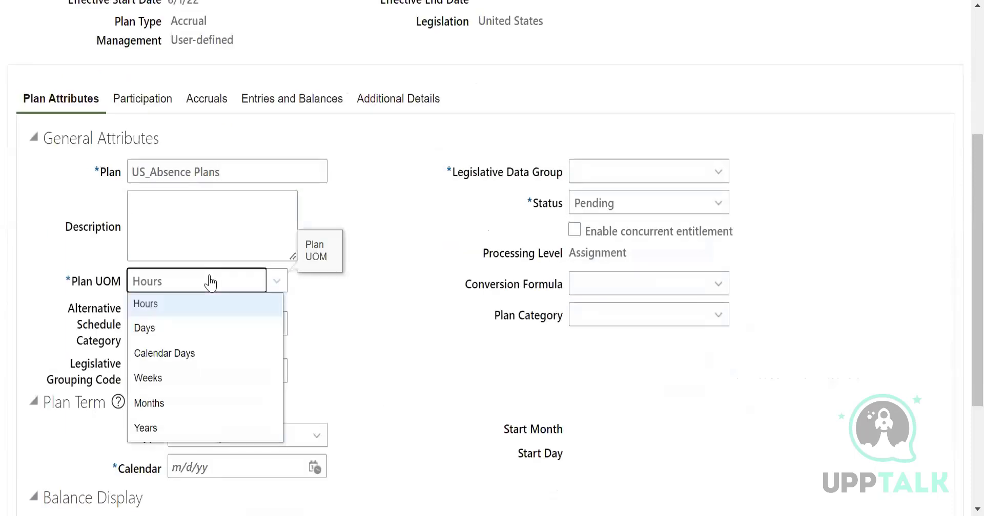
{"action": "left_click", "coordinate": [157, 328]}
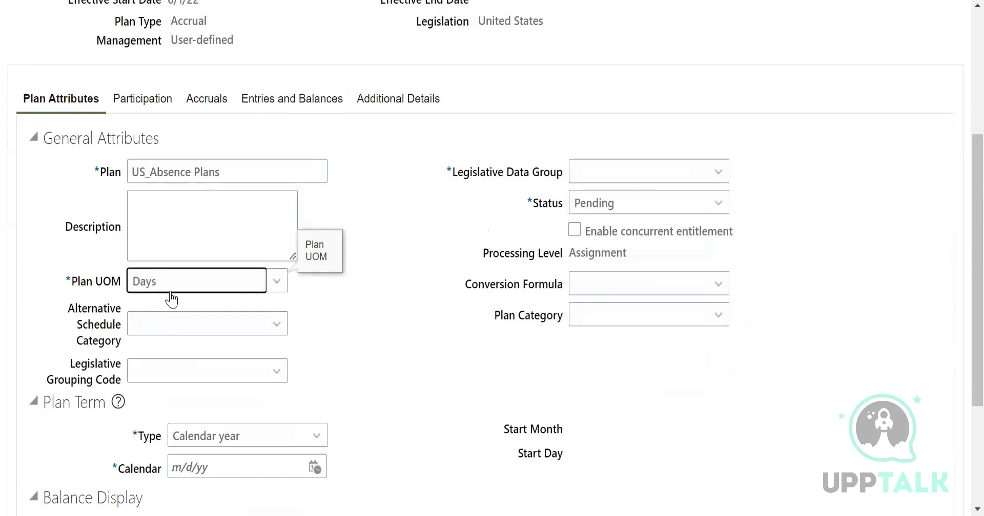
Assign the US Legislative Data Group to the plan and set its status to Active.
{"action": "left_click", "coordinate": [648, 178]}
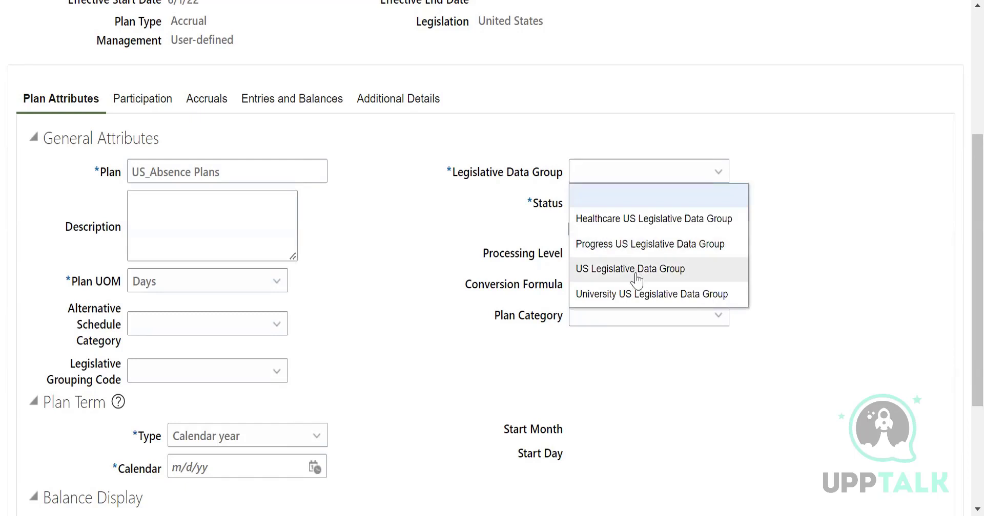
{"action": "left_click", "coordinate": [638, 268]}
{"action": "left_click", "coordinate": [665, 206]}
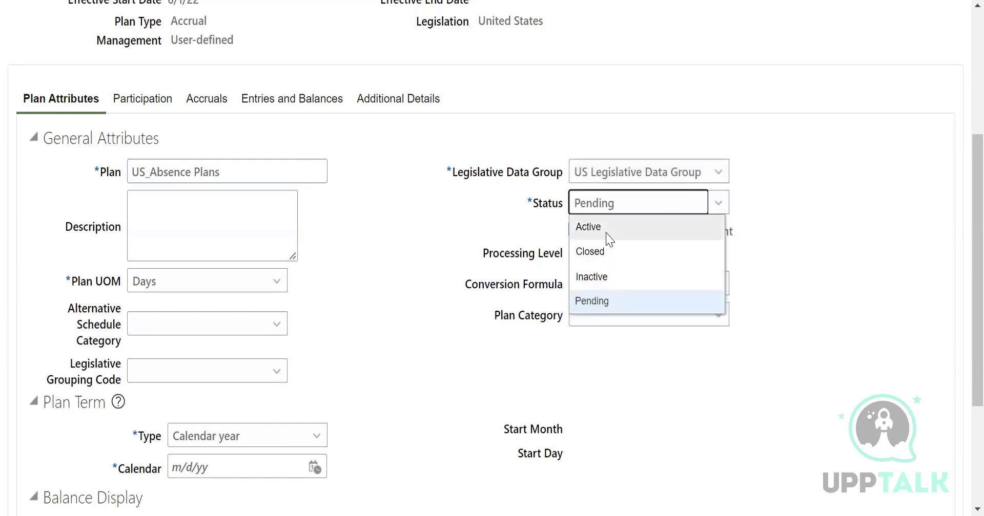
{"action": "left_click", "coordinate": [633, 232]}
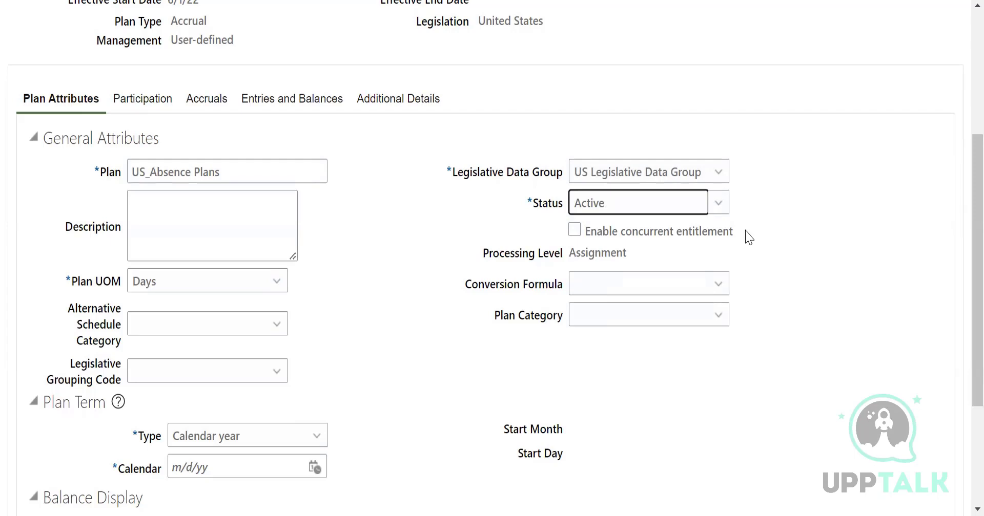
Enable concurrent entitlement for the US_Absence Plans plan.
{"action": "scroll", "coordinate": [98, 192], "scroll_direction": "up", "scroll_amount": 5}
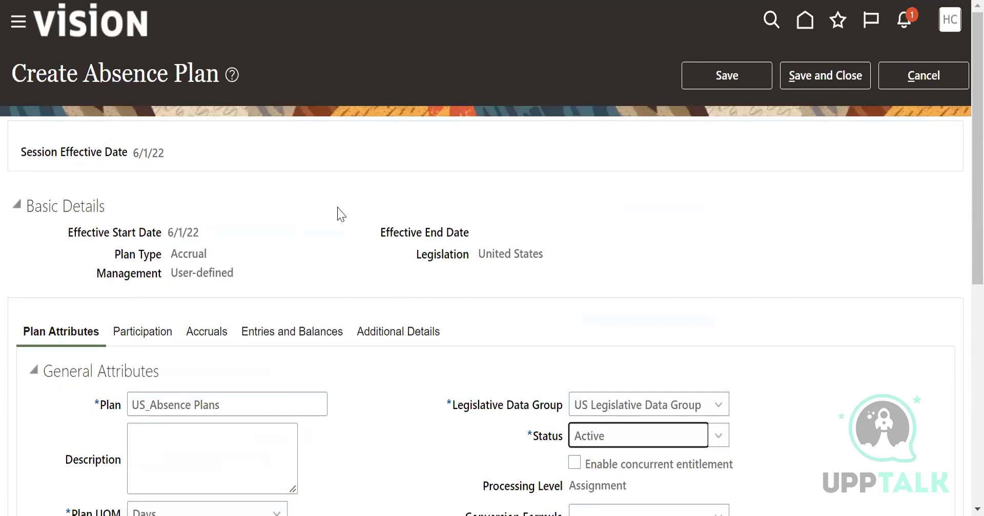
{"action": "scroll", "coordinate": [379, 246], "scroll_direction": "down", "scroll_amount": 6}
{"action": "scroll", "coordinate": [636, 180], "scroll_direction": "up", "scroll_amount": 3}
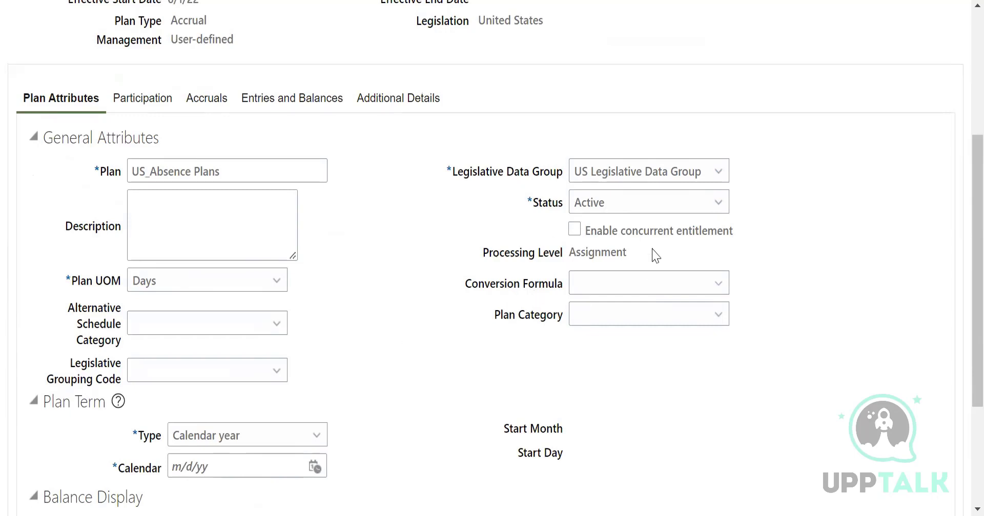
{"action": "left_click", "coordinate": [574, 230]}
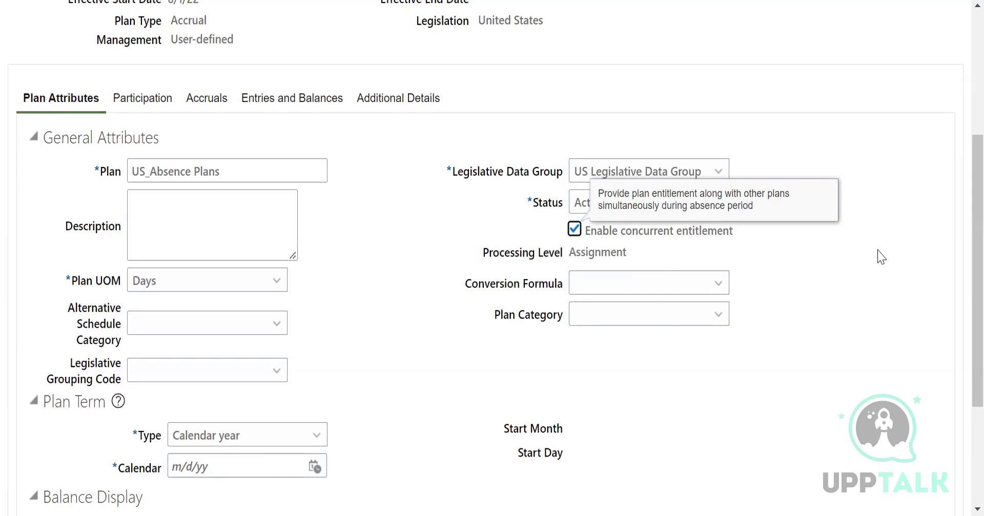
{"action": "left_click", "coordinate": [168, 294]}
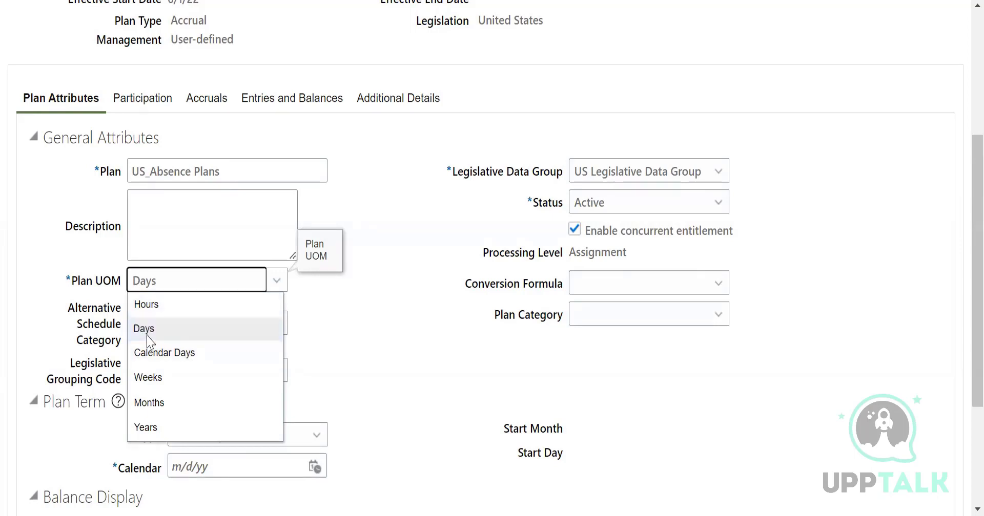
{"action": "left_click", "coordinate": [329, 322]}
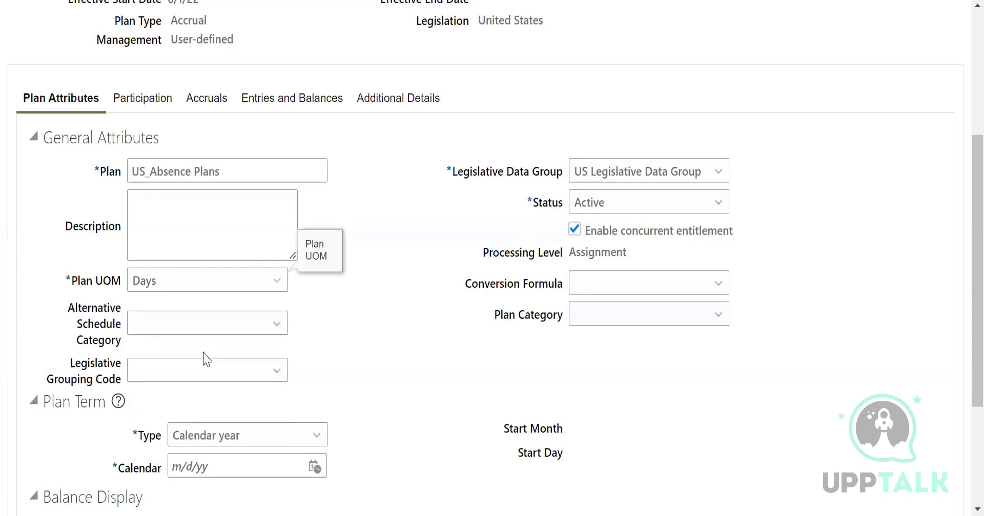
{"action": "scroll", "coordinate": [229, 296], "scroll_direction": "down", "scroll_amount": 1}
{"action": "left_click", "coordinate": [228, 297]}
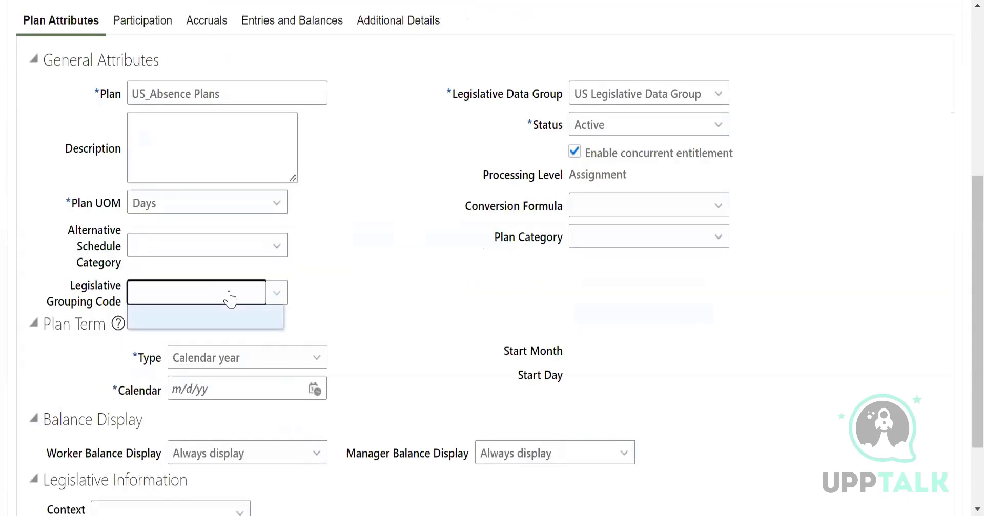
{"action": "left_click", "coordinate": [439, 287]}
Set the plan term's type to Calendar year and its calendar date to 1/1/22.
{"action": "scroll", "coordinate": [447, 291], "scroll_direction": "down", "scroll_amount": 2}
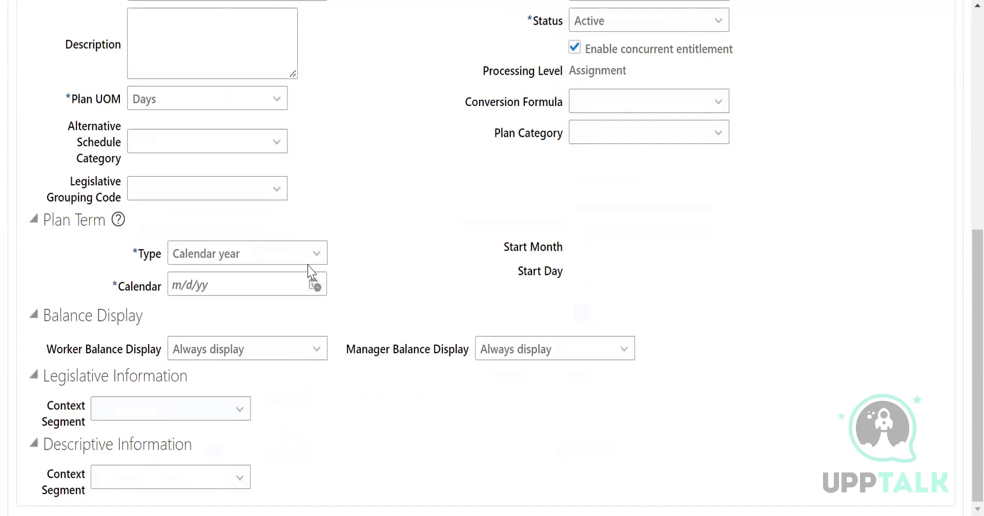
{"action": "left_click", "coordinate": [288, 261]}
{"action": "left_click", "coordinate": [215, 301]}
{"action": "left_click", "coordinate": [314, 285]}
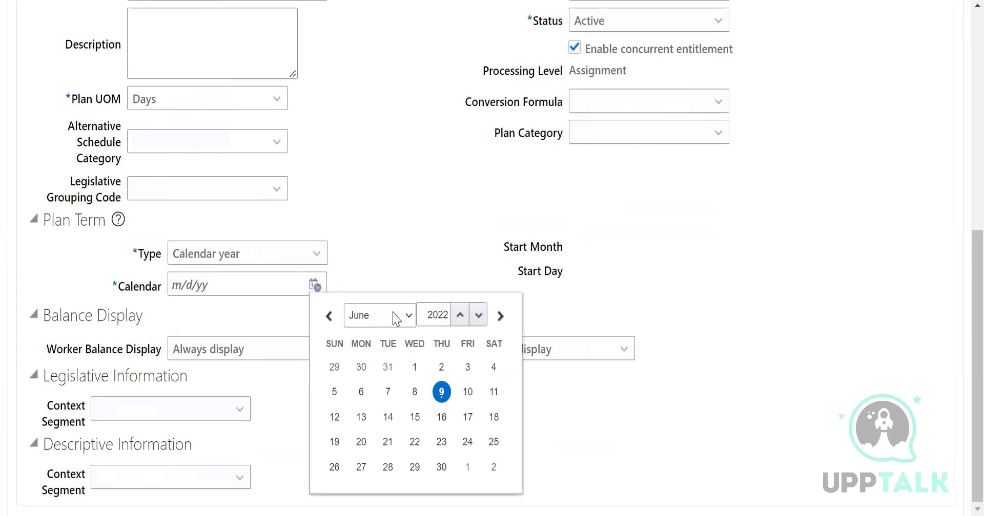
{"action": "left_click", "coordinate": [488, 119]}
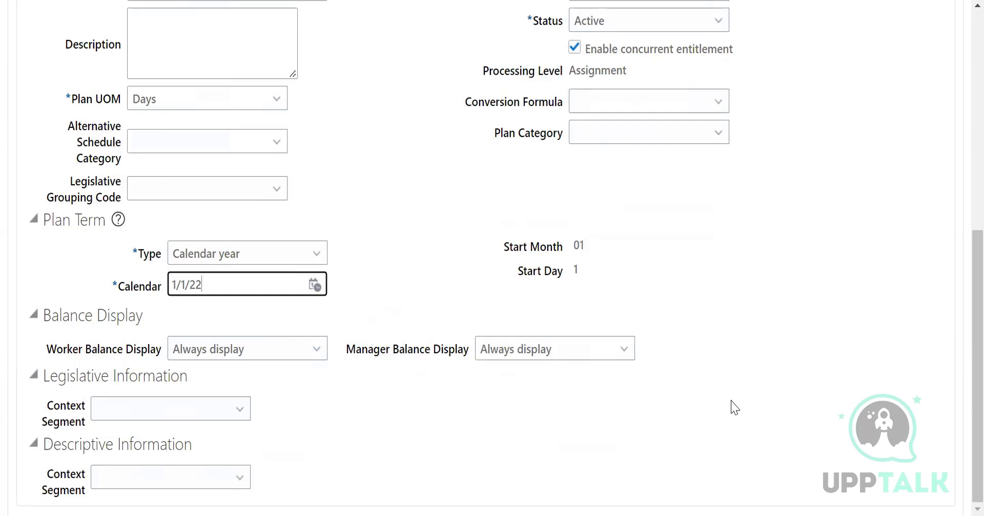
Set the waiting period in the plan's participation enrollment rules to 5 calendar days.
{"action": "scroll", "coordinate": [735, 407], "scroll_direction": "up", "scroll_amount": 6}
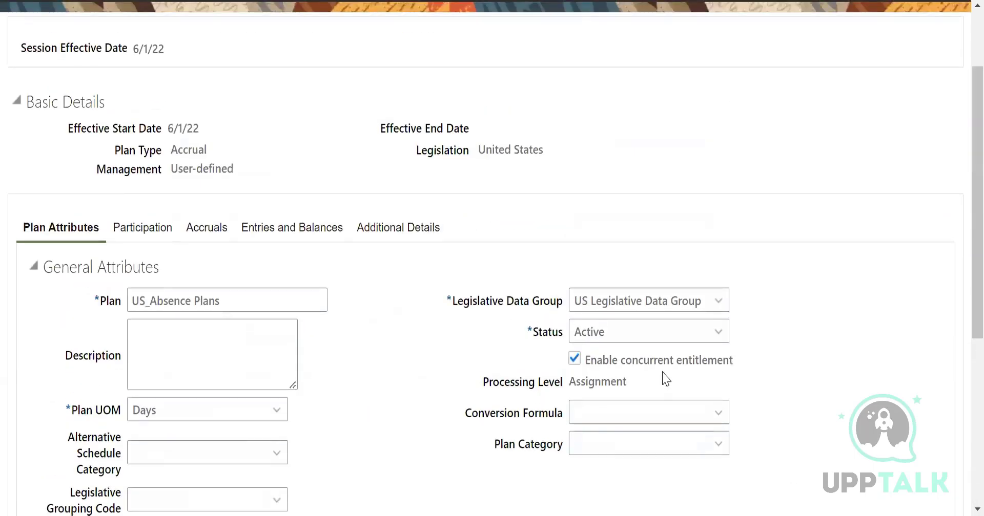
{"action": "left_click", "coordinate": [135, 226]}
{"action": "scroll", "coordinate": [587, 245], "scroll_direction": "down", "scroll_amount": 3}
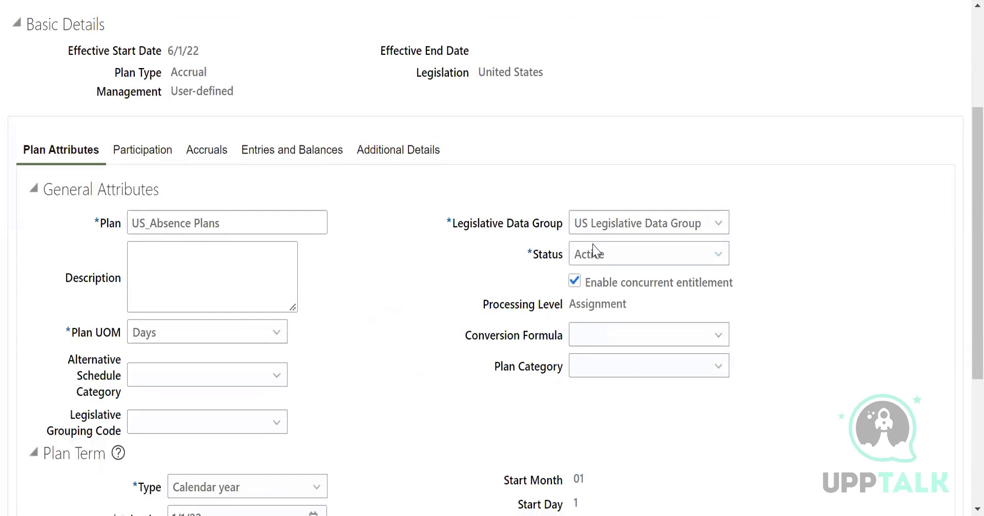
{"action": "left_click", "coordinate": [171, 304]}
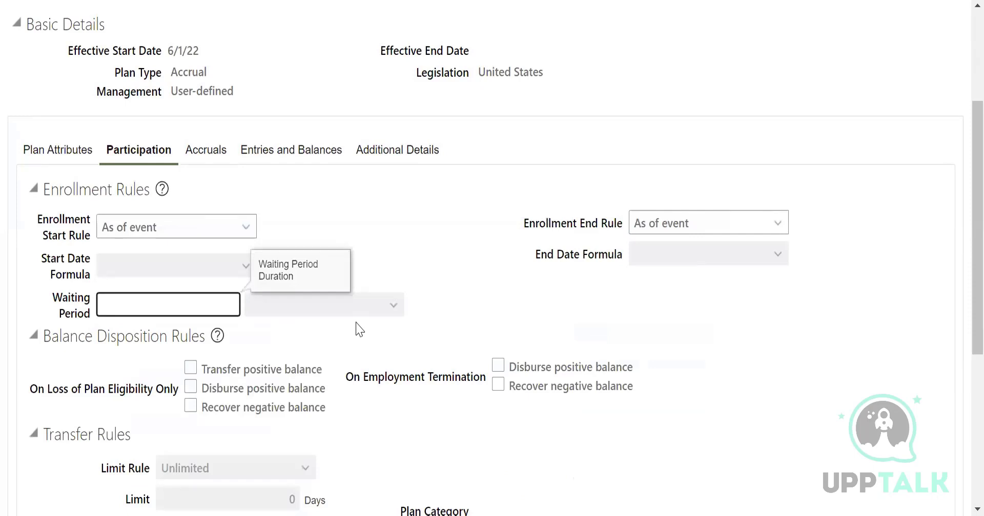
{"action": "type", "text": "3"}
{"action": "key", "text": "BackSpace"}
{"action": "scroll", "coordinate": [279, 185], "scroll_direction": "up", "scroll_amount": 1}
{"action": "scroll", "coordinate": [279, 185], "scroll_direction": "up", "scroll_amount": 2}
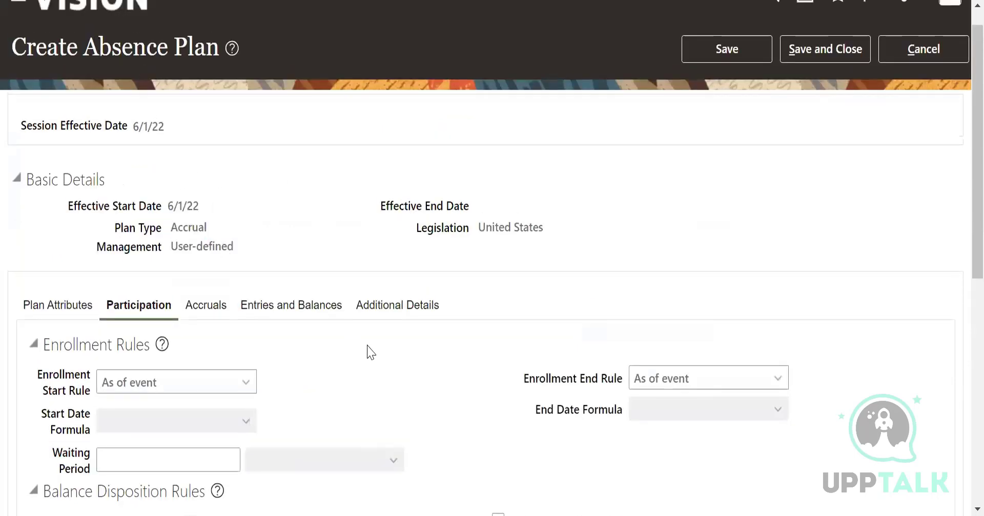
{"action": "scroll", "coordinate": [367, 349], "scroll_direction": "down", "scroll_amount": 5}
{"action": "left_click", "coordinate": [201, 225]}
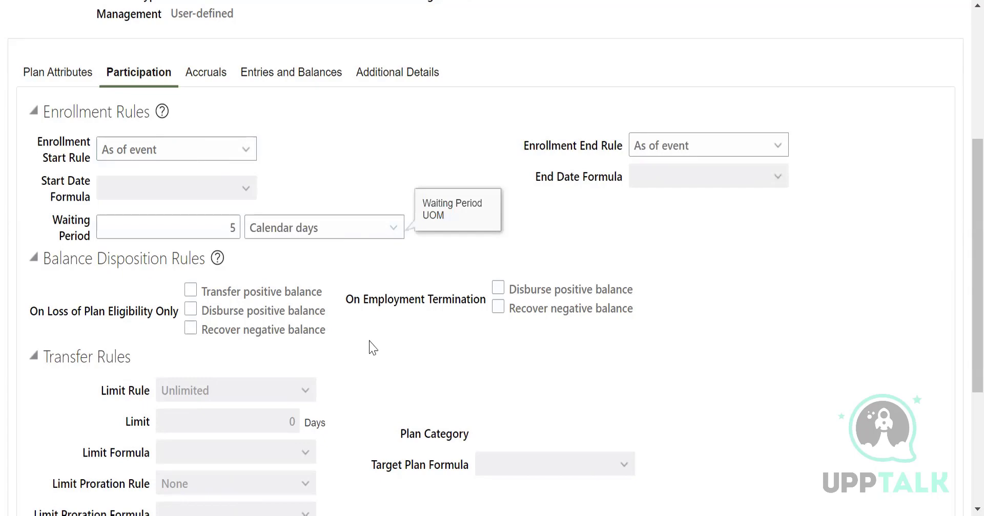
Enable transferring and disbursing positive balances on loss of plan eligibility, and disbursing positive and recovering negative balances on employment termination.
{"action": "scroll", "coordinate": [249, 154], "scroll_direction": "down", "scroll_amount": 3}
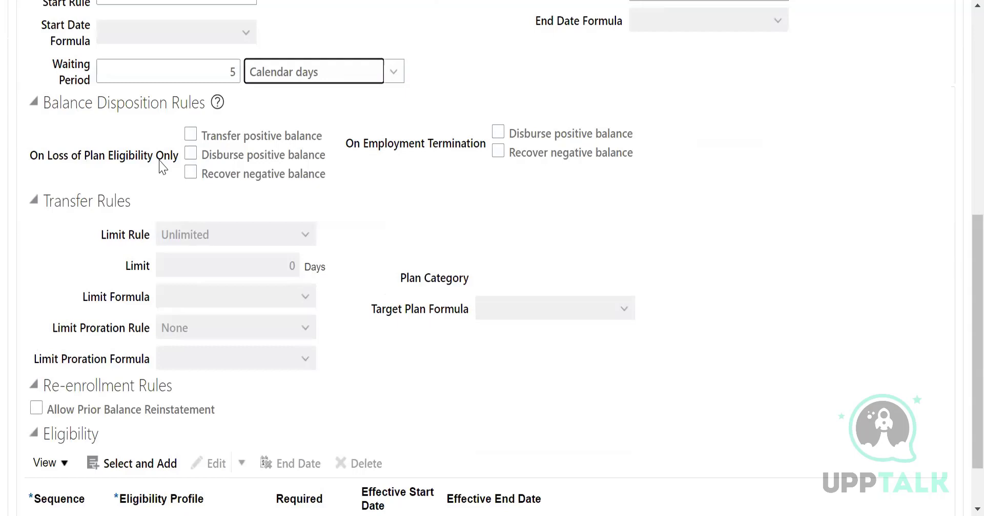
{"action": "left_click", "coordinate": [190, 134]}
{"action": "left_click", "coordinate": [191, 154]}
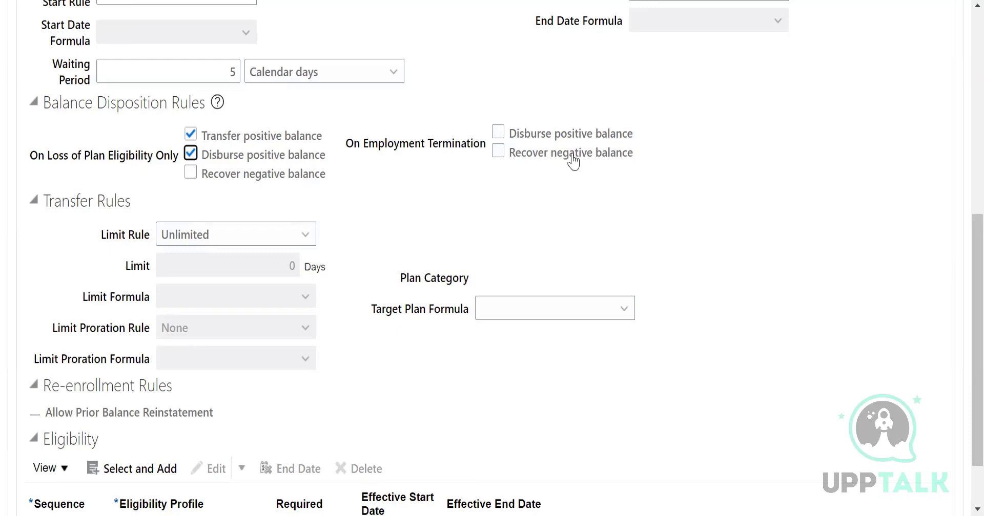
{"action": "left_click", "coordinate": [498, 132]}
{"action": "left_click", "coordinate": [497, 152]}
Set the transfer limit rule to Limited by flat amount.
{"action": "left_click", "coordinate": [182, 236]}
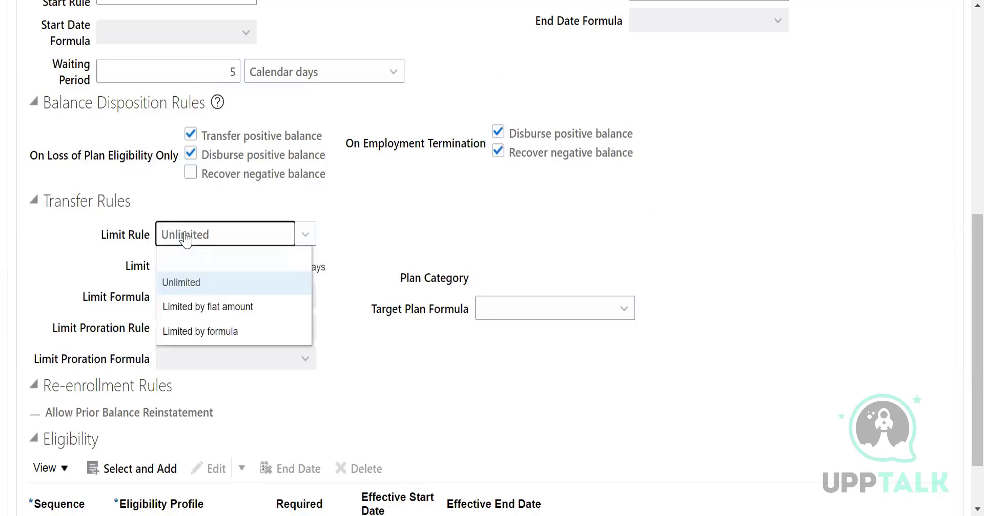
{"action": "left_click", "coordinate": [238, 306]}
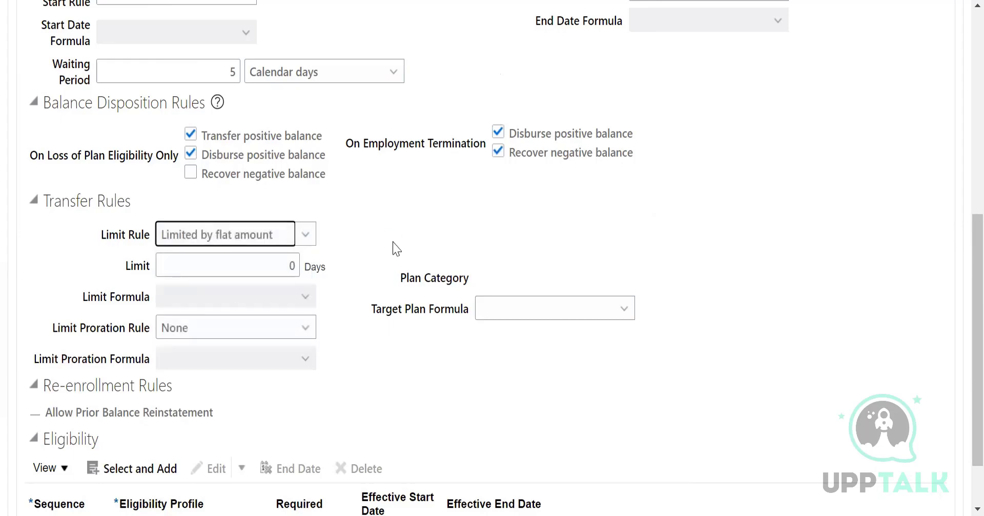
{"action": "left_click", "coordinate": [522, 314]}
{"action": "left_click", "coordinate": [589, 305]}
{"action": "scroll", "coordinate": [387, 316], "scroll_direction": "down", "scroll_amount": 1}
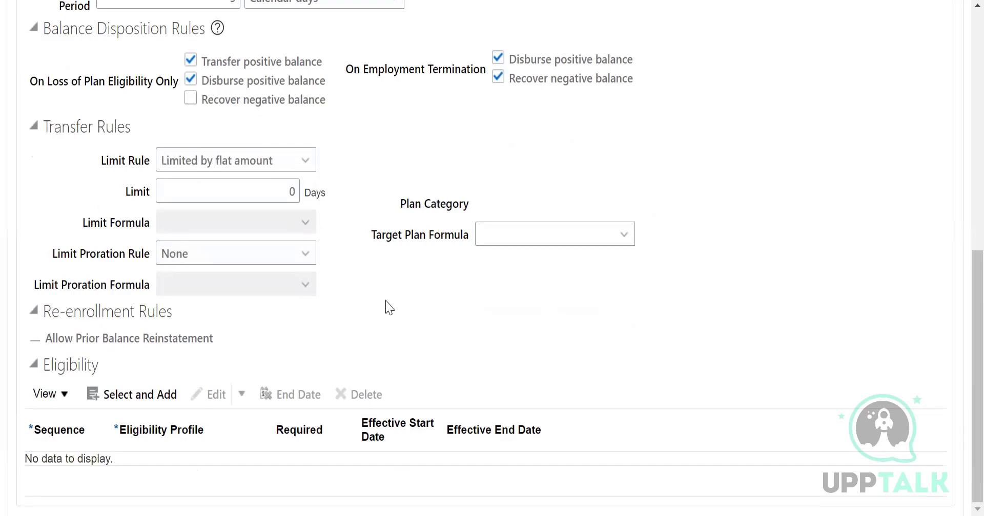
Review the enrollment start and end rules alongside the plan's effective start date.
{"action": "scroll", "coordinate": [388, 307], "scroll_direction": "up", "scroll_amount": 3}
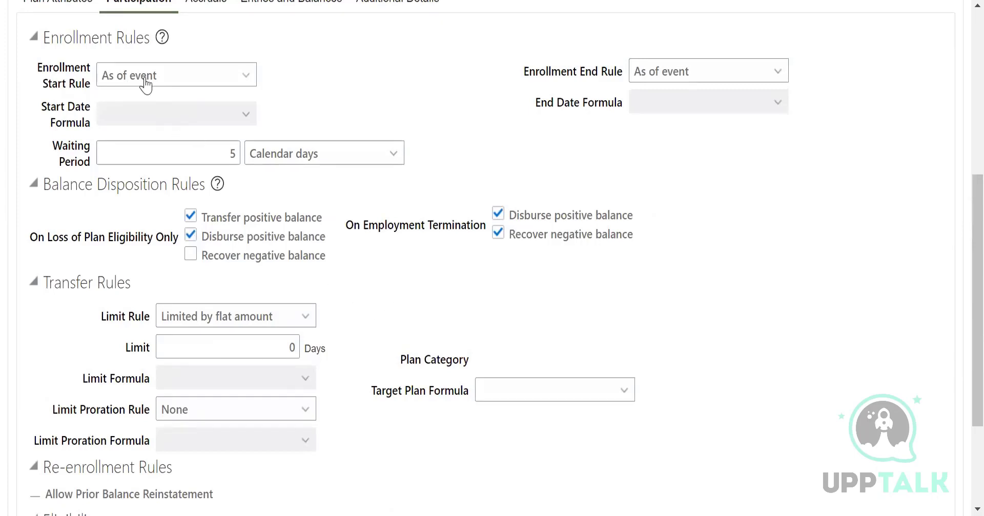
{"action": "left_click", "coordinate": [67, 87]}
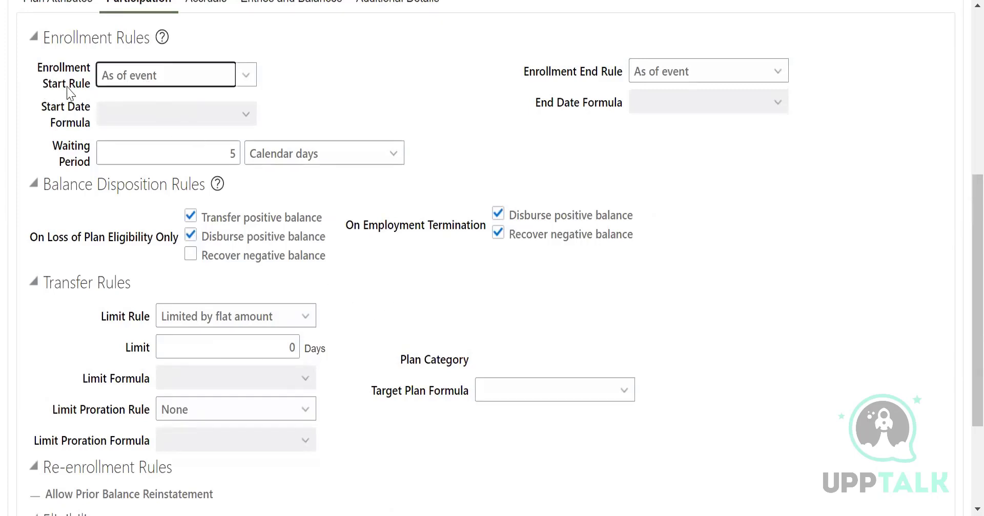
{"action": "scroll", "coordinate": [230, 87], "scroll_direction": "up", "scroll_amount": 3}
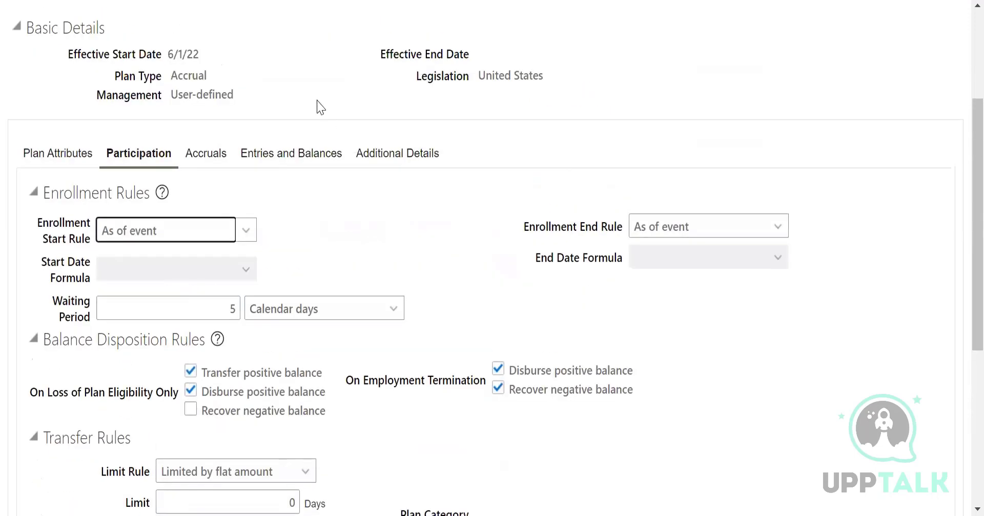
{"action": "left_click_drag", "start_coordinate": [169, 55], "coordinate": [209, 55]}
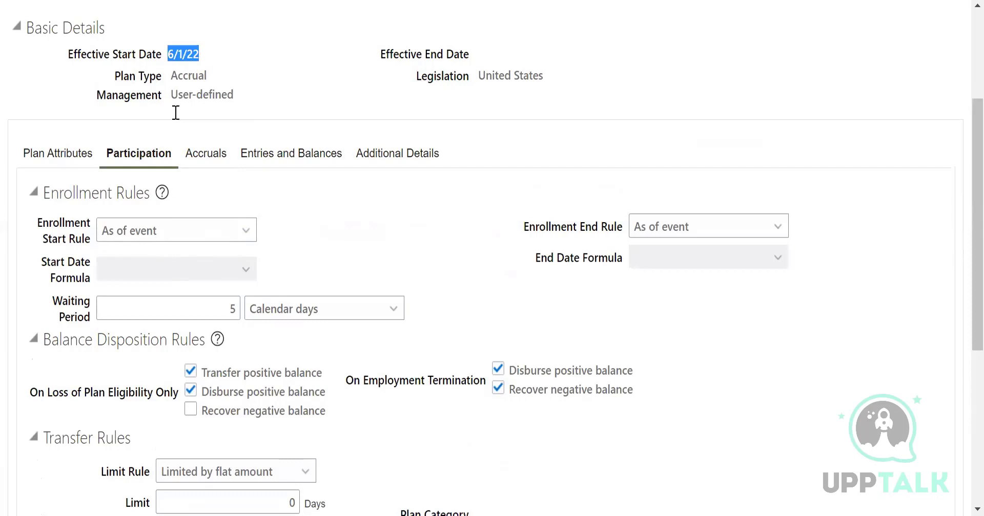
{"action": "left_click", "coordinate": [391, 228]}
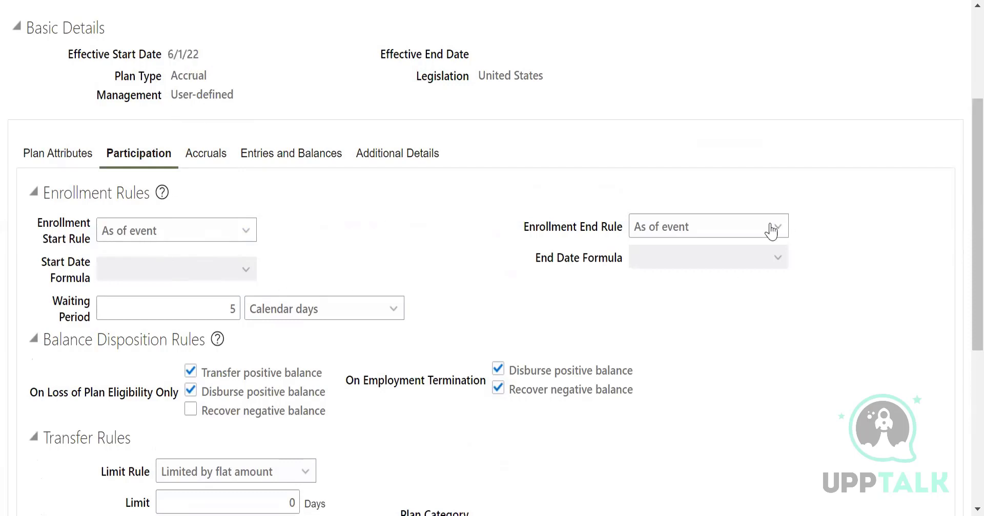
{"action": "left_click", "coordinate": [712, 225]}
{"action": "left_click", "coordinate": [712, 226]}
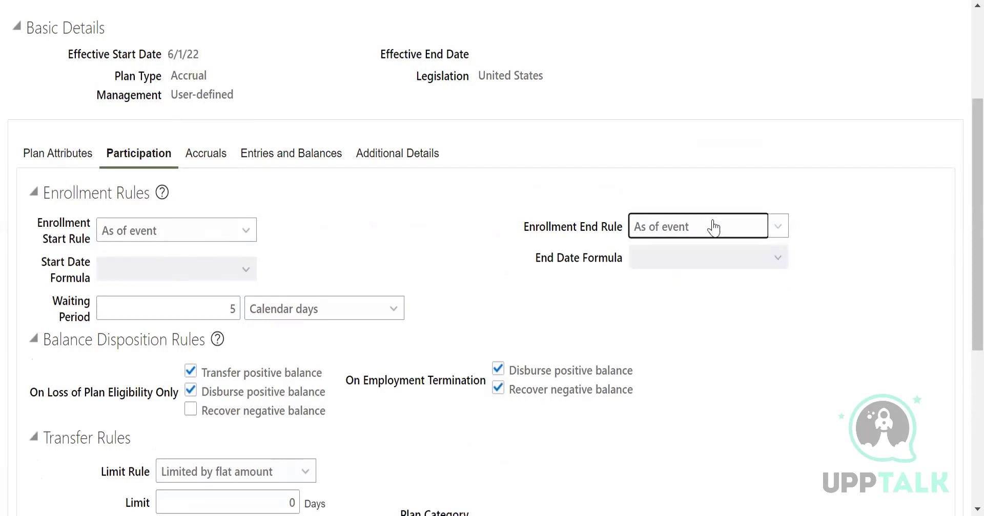
{"action": "left_click", "coordinate": [681, 334]}
Start adding an eligibility profile to the plan with sequence 10 and open the profile choices.
{"action": "scroll", "coordinate": [682, 334], "scroll_direction": "down", "scroll_amount": 6}
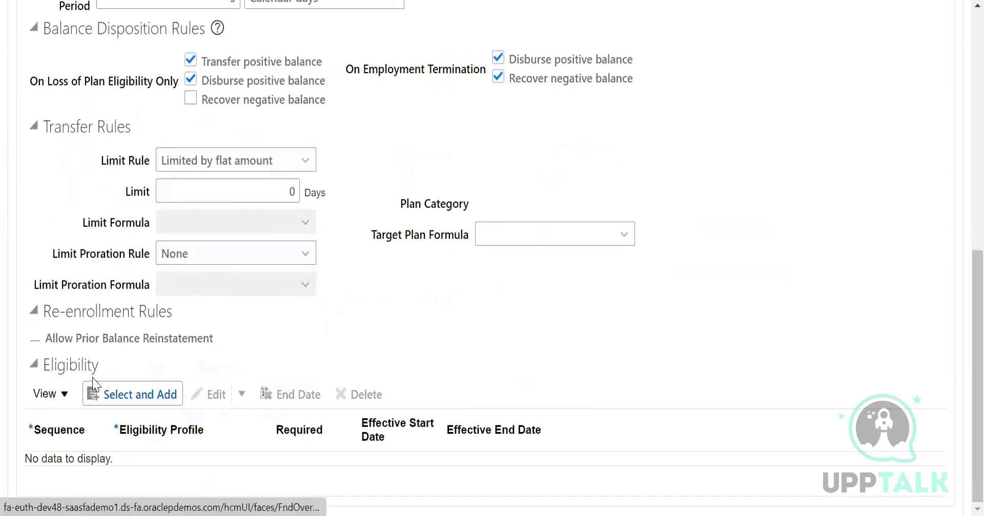
{"action": "left_click", "coordinate": [139, 393]}
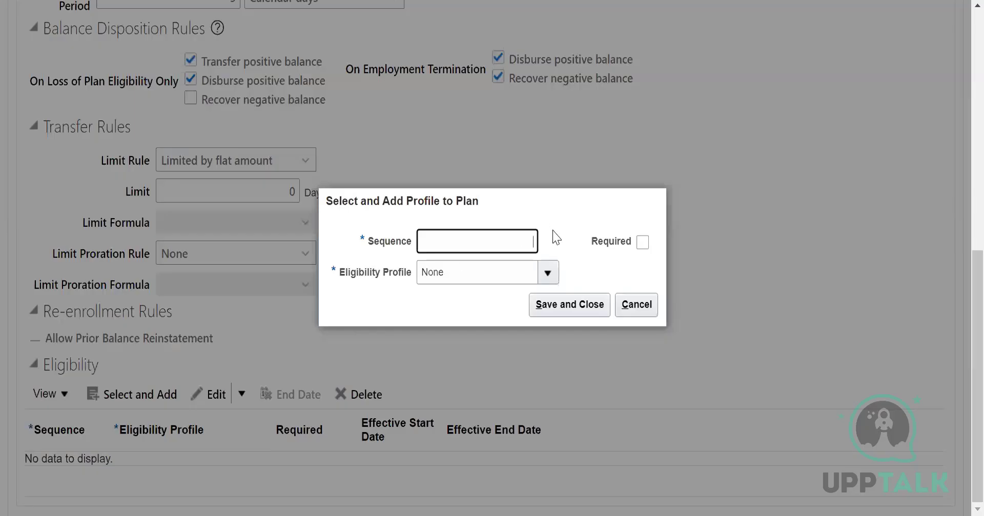
{"action": "left_click", "coordinate": [547, 273]}
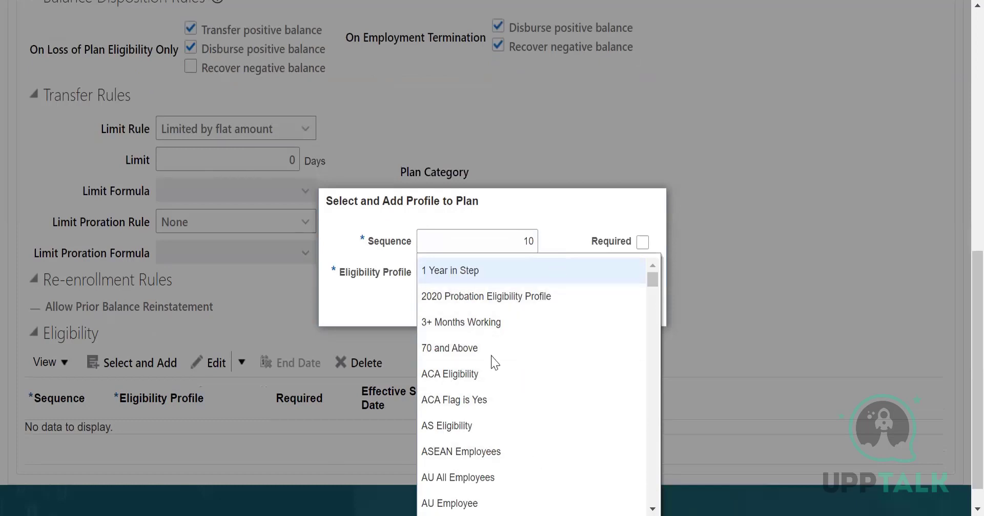
Look through the eligibility profile choices for a profile suited to the absence plan.
{"action": "scroll", "coordinate": [543, 405], "scroll_direction": "down", "scroll_amount": 10}
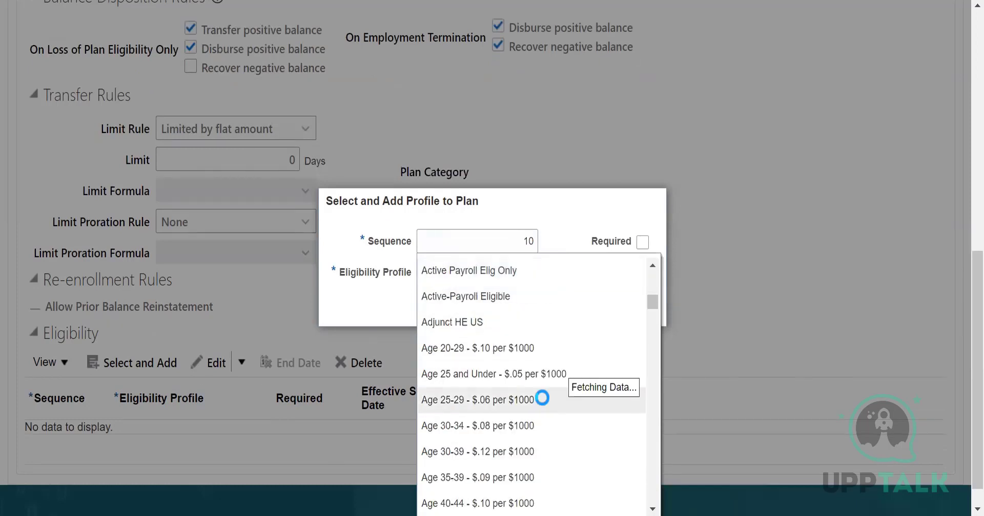
{"action": "scroll", "coordinate": [552, 392], "scroll_direction": "down", "scroll_amount": 3}
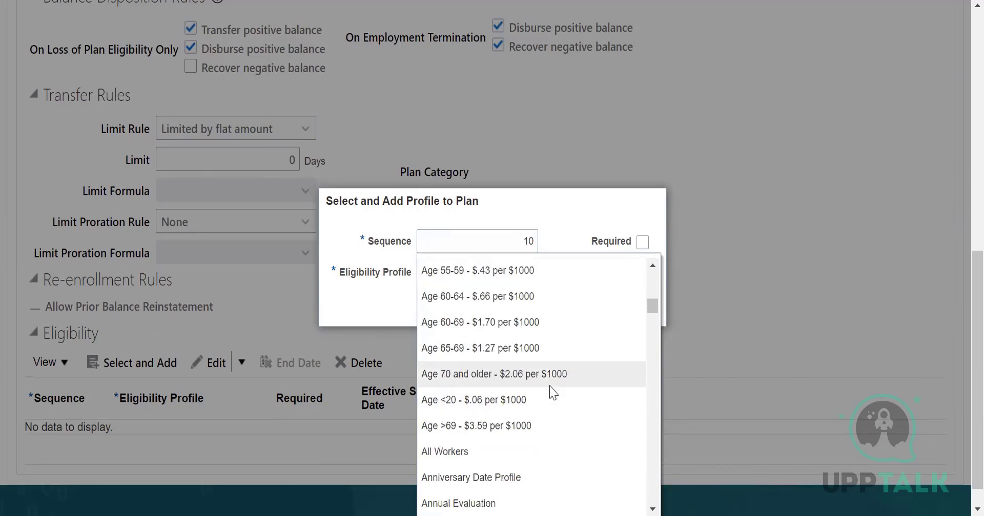
{"action": "left_click_drag", "start_coordinate": [652, 306], "coordinate": [658, 339]}
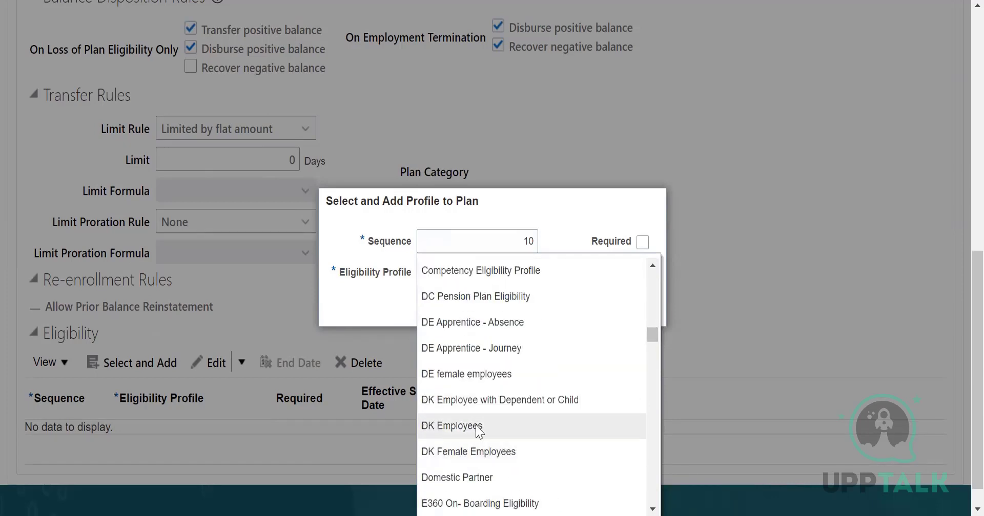
{"action": "scroll", "coordinate": [507, 420], "scroll_direction": "down", "scroll_amount": 5}
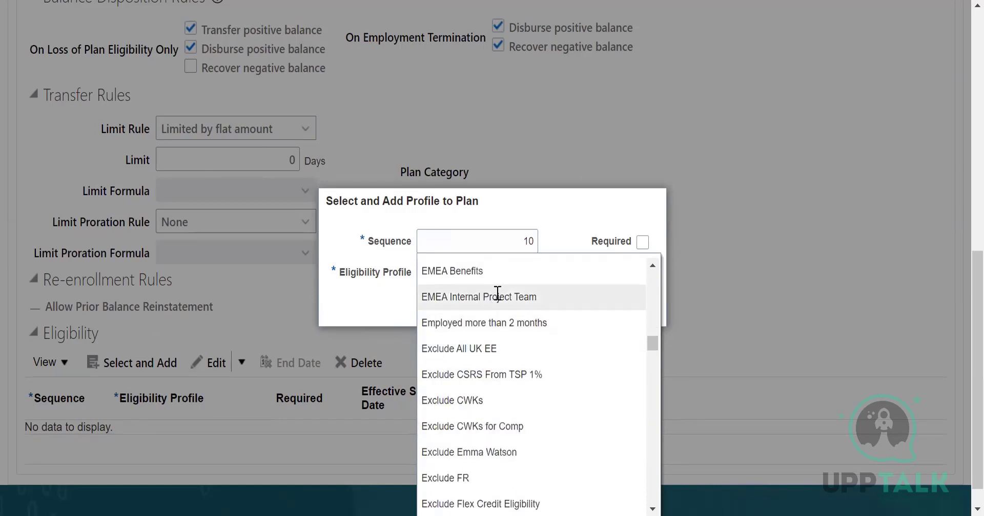
{"action": "scroll", "coordinate": [520, 424], "scroll_direction": "down", "scroll_amount": 3}
{"action": "scroll", "coordinate": [512, 418], "scroll_direction": "down", "scroll_amount": 3}
{"action": "scroll", "coordinate": [526, 410], "scroll_direction": "up", "scroll_amount": 20}
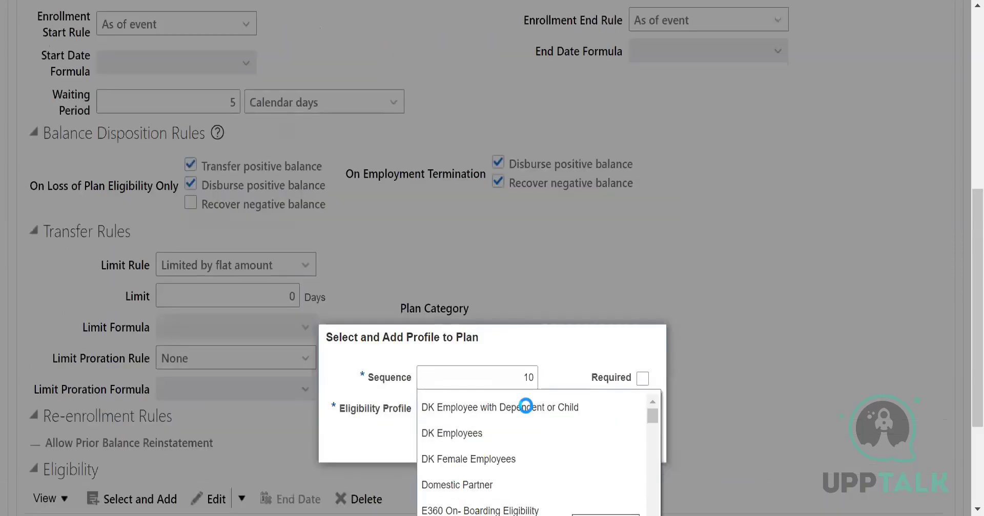
{"action": "scroll", "coordinate": [525, 406], "scroll_direction": "up", "scroll_amount": 10}
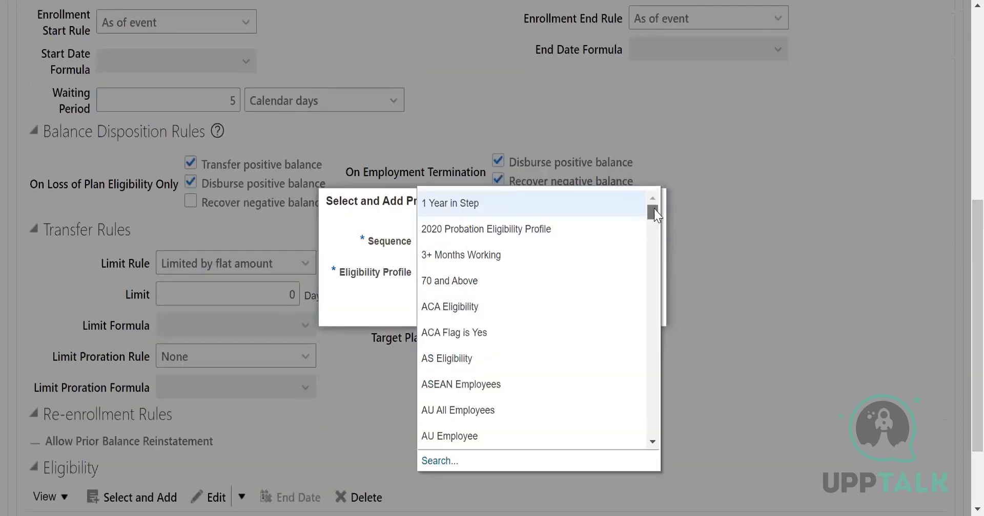
{"action": "left_click_drag", "start_coordinate": [654, 215], "coordinate": [653, 226]}
{"action": "scroll", "coordinate": [500, 302], "scroll_direction": "down", "scroll_amount": 3}
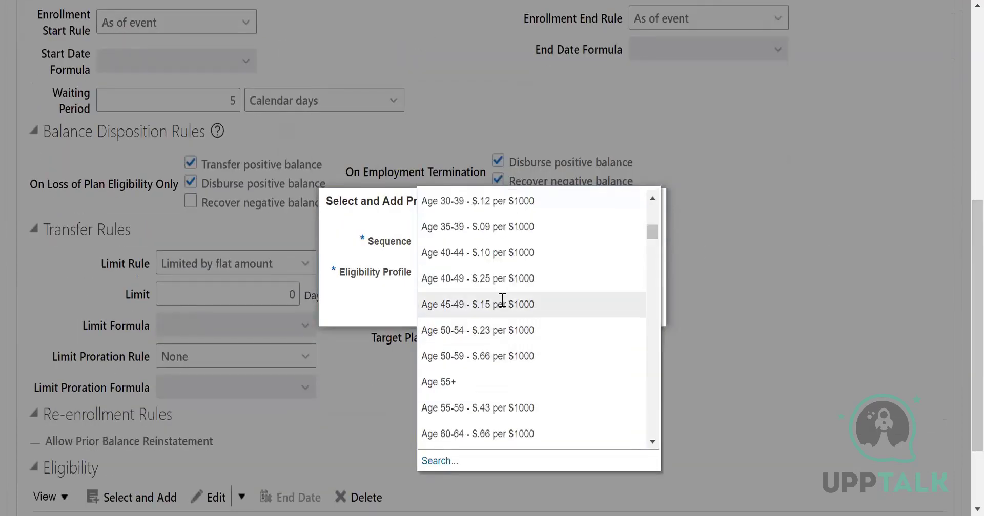
{"action": "scroll", "coordinate": [501, 301], "scroll_direction": "up", "scroll_amount": 10}
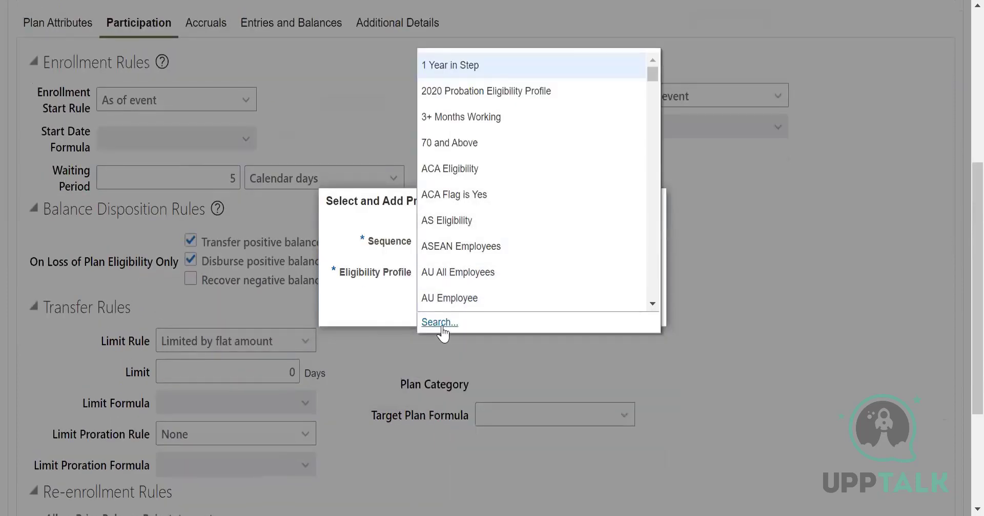
Open the eligibility profile search and look for profiles with the name None and status active.
{"action": "left_click", "coordinate": [522, 237]}
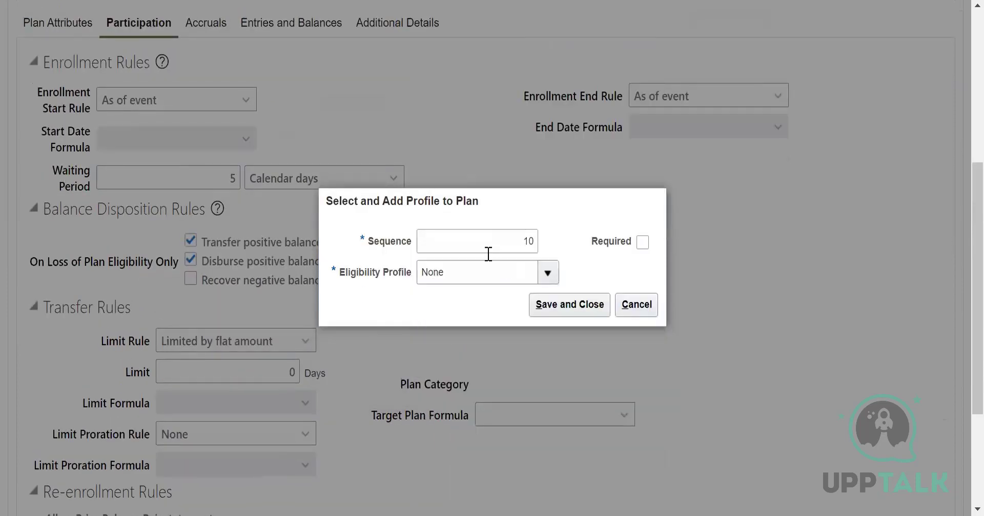
{"action": "type", "text": "active"}
{"action": "left_click", "coordinate": [575, 297]}
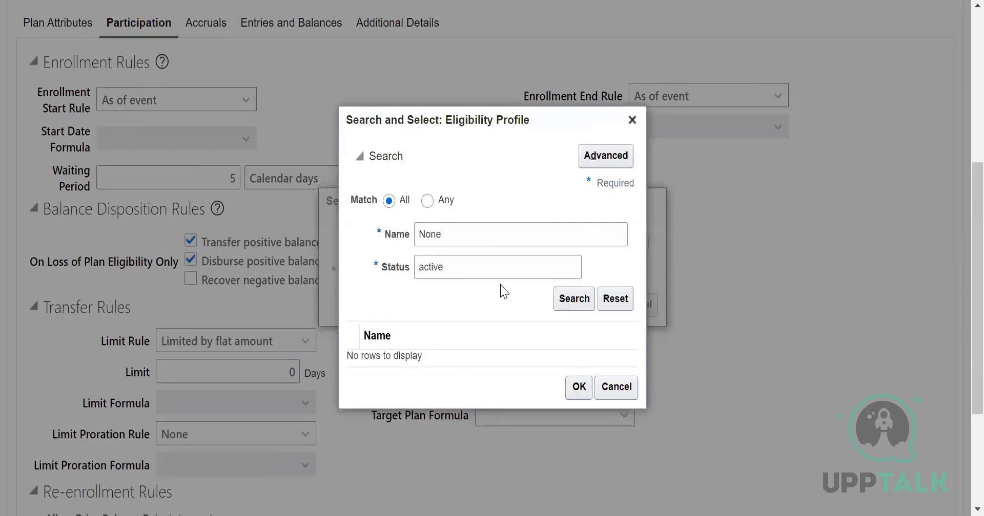
Try searching for eligibility profiles with the name active and the status left blank.
{"action": "left_click", "coordinate": [469, 269]}
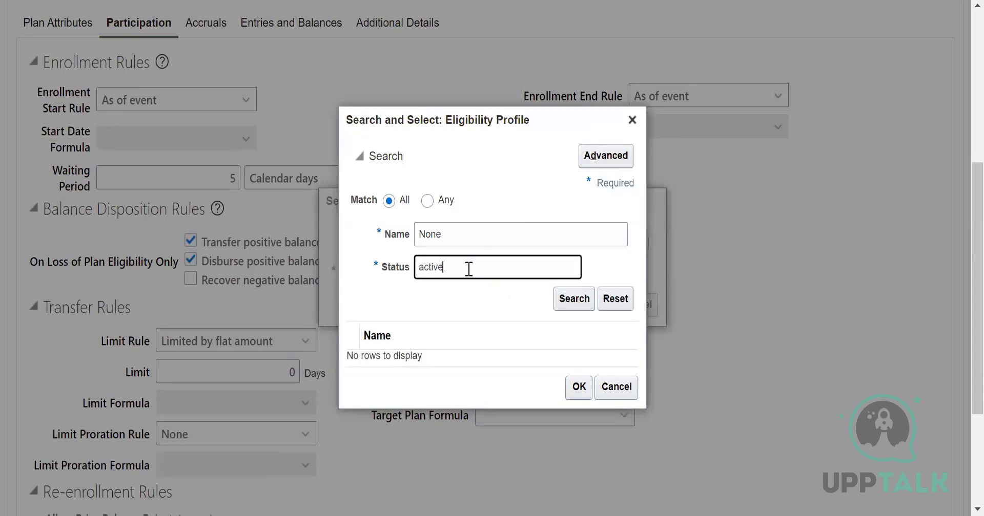
{"action": "left_click", "coordinate": [452, 225]}
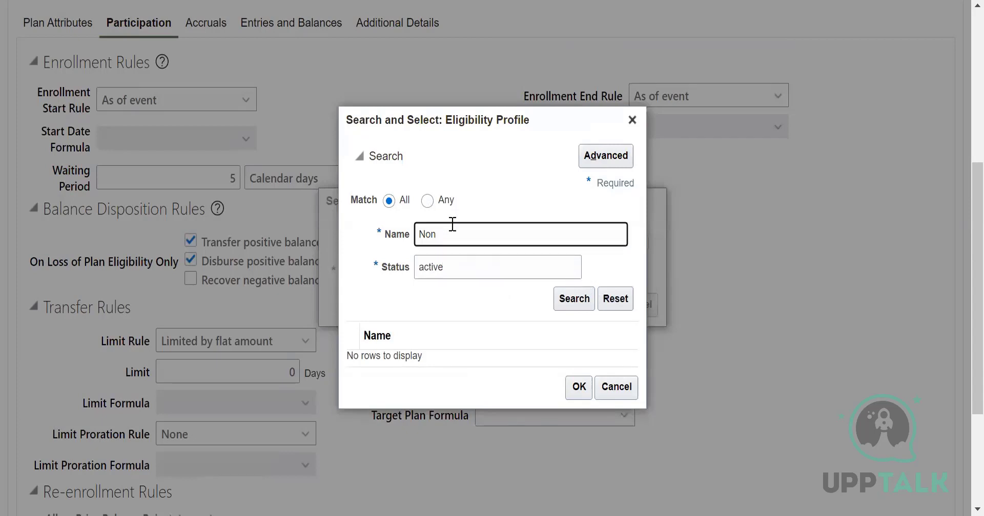
{"action": "type", "text": "active"}
{"action": "left_click", "coordinate": [484, 273]}
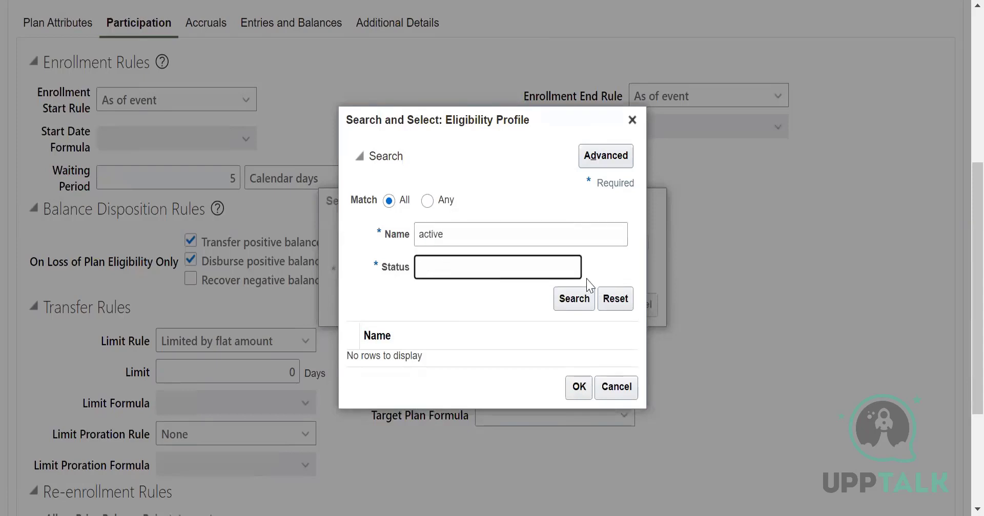
{"action": "left_click", "coordinate": [587, 301]}
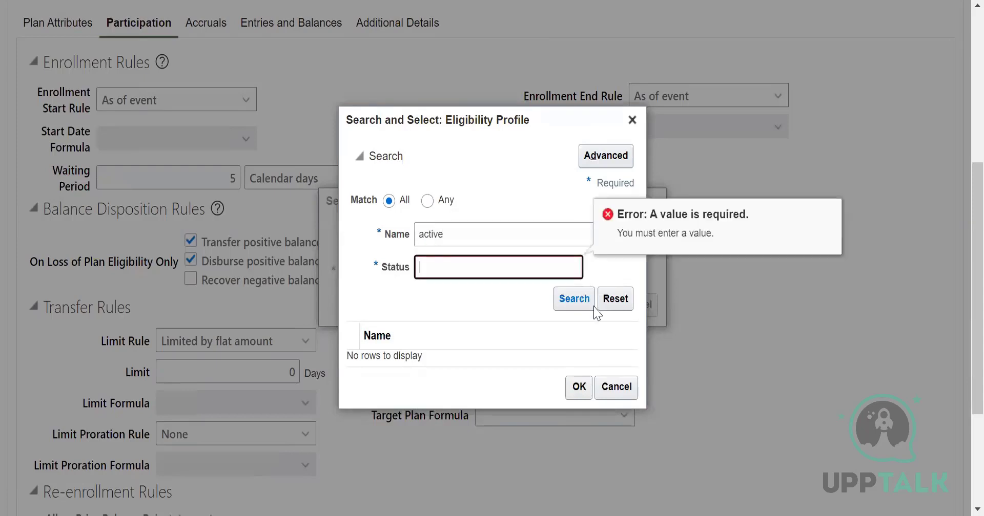
Clear the name and try searching for eligibility profiles by status active only.
{"action": "left_click", "coordinate": [486, 231]}
{"action": "left_click", "coordinate": [489, 268]}
{"action": "left_click", "coordinate": [473, 234]}
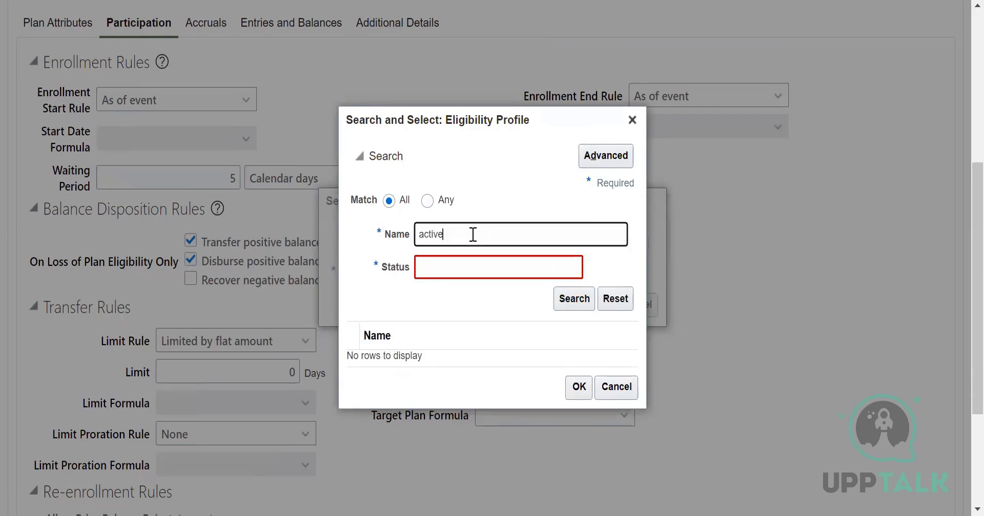
{"action": "key", "text": "BackSpace"}
{"action": "left_click", "coordinate": [451, 272]}
{"action": "type", "text": "ax"}
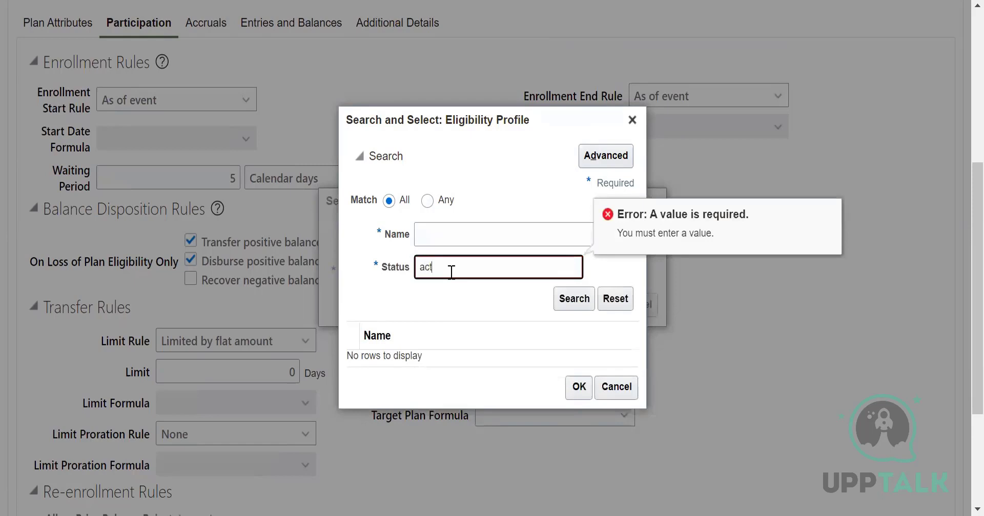
{"action": "left_click", "coordinate": [586, 301]}
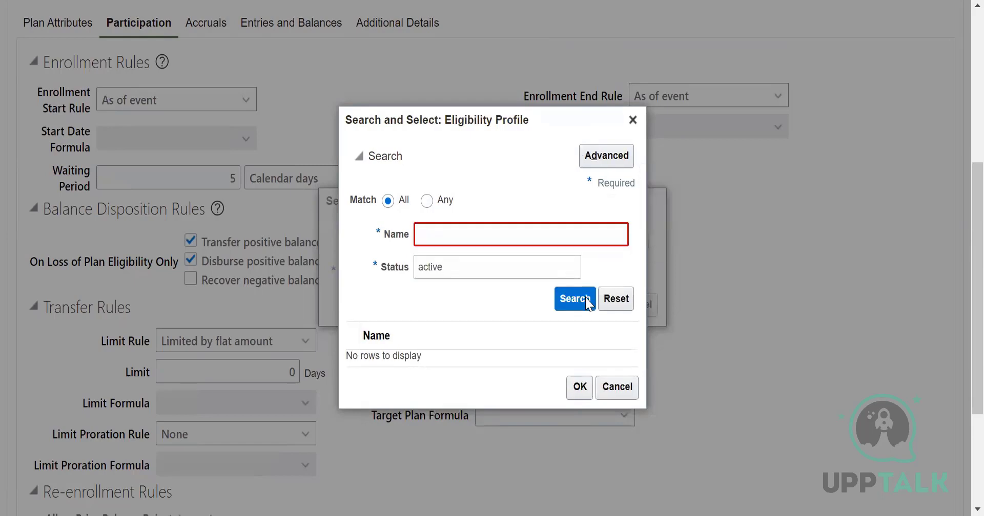
Clear the status and try searching for eligibility profiles by the name Active only.
{"action": "left_click", "coordinate": [468, 262]}
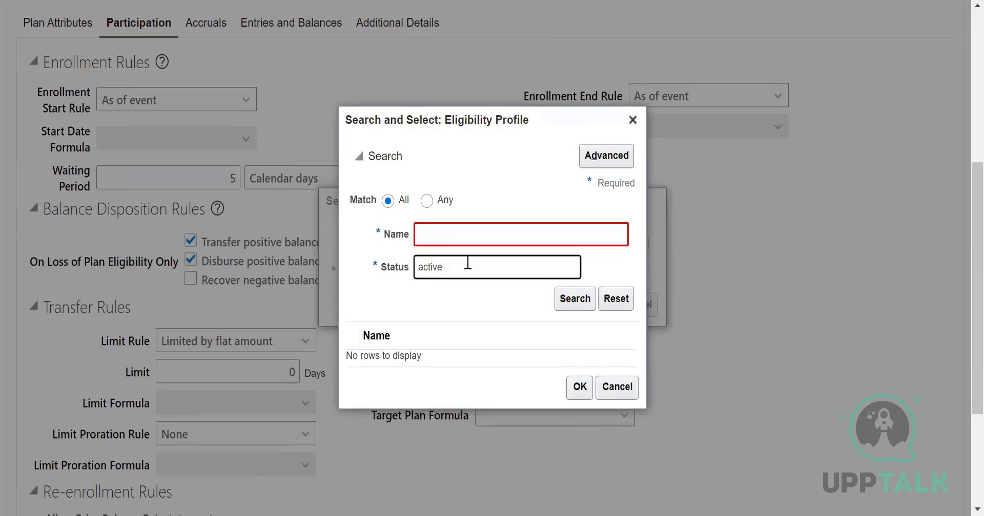
{"action": "left_click", "coordinate": [460, 234]}
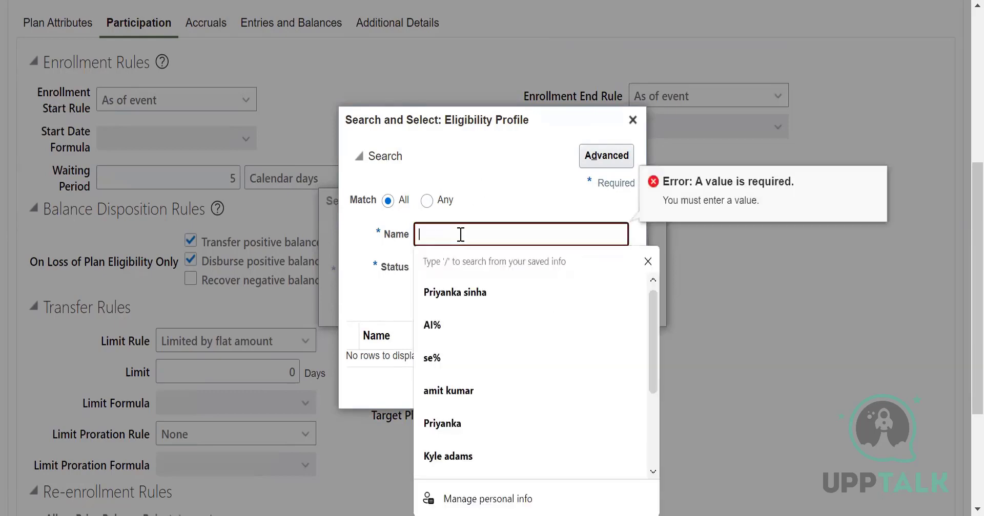
{"action": "type", "text": "Active"}
{"action": "left_click", "coordinate": [581, 301]}
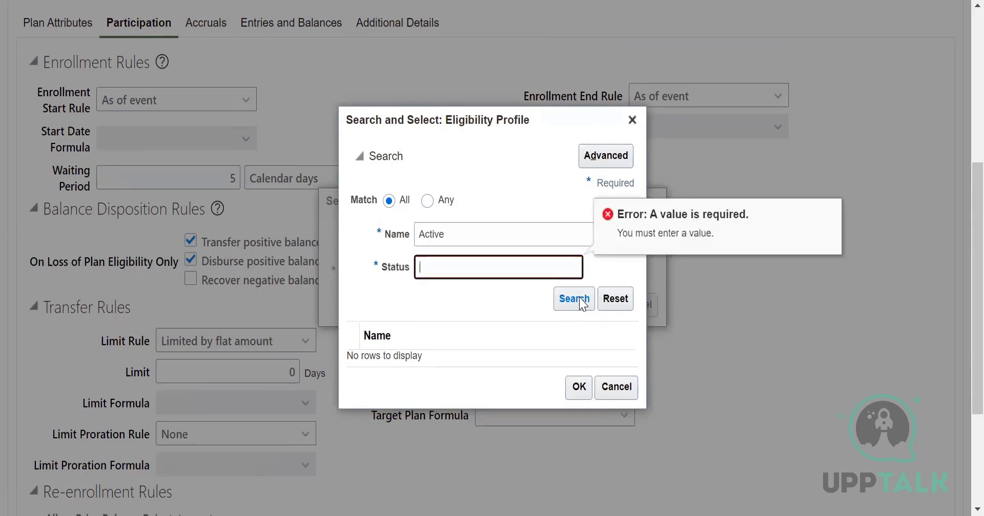
Clear the name and try running the eligibility profile search with both criteria empty.
{"action": "left_click", "coordinate": [490, 233]}
{"action": "key", "text": "BackSpace"}
{"action": "key", "text": "BackSpace"}
{"action": "key", "text": "BackSpace"}
{"action": "key", "text": "BackSpace"}
{"action": "key", "text": "BackSpace"}
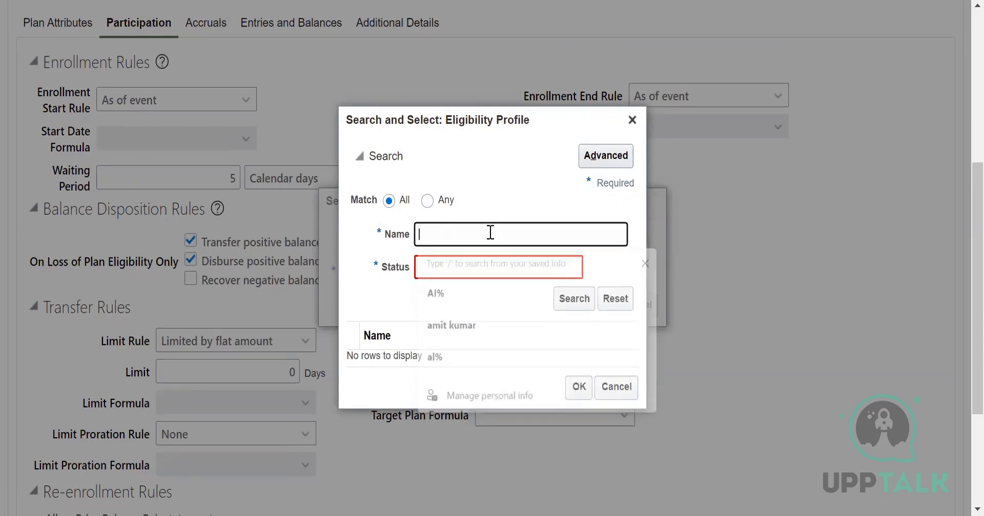
{"action": "left_click", "coordinate": [588, 306]}
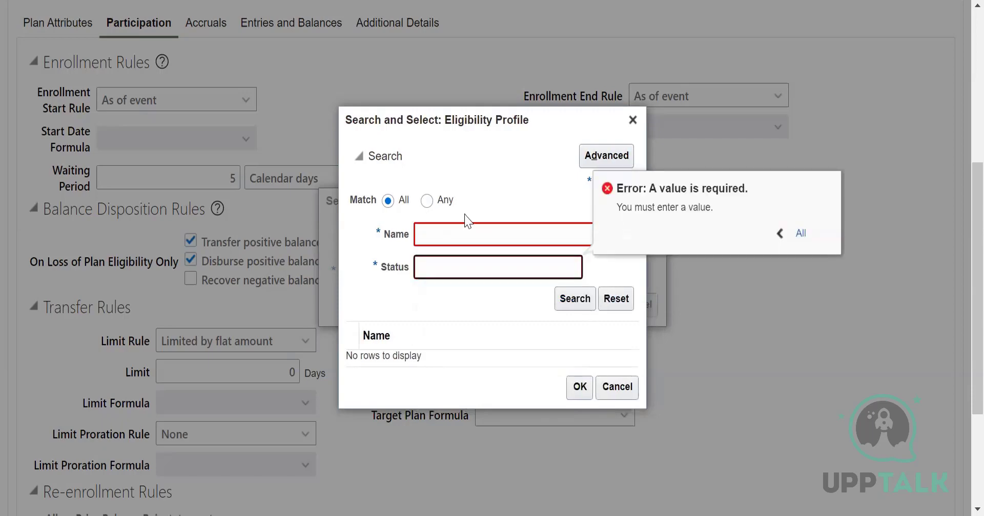
Search for eligibility profiles with the name Active% and status active, and close the search without a selection.
{"action": "left_click", "coordinate": [458, 231]}
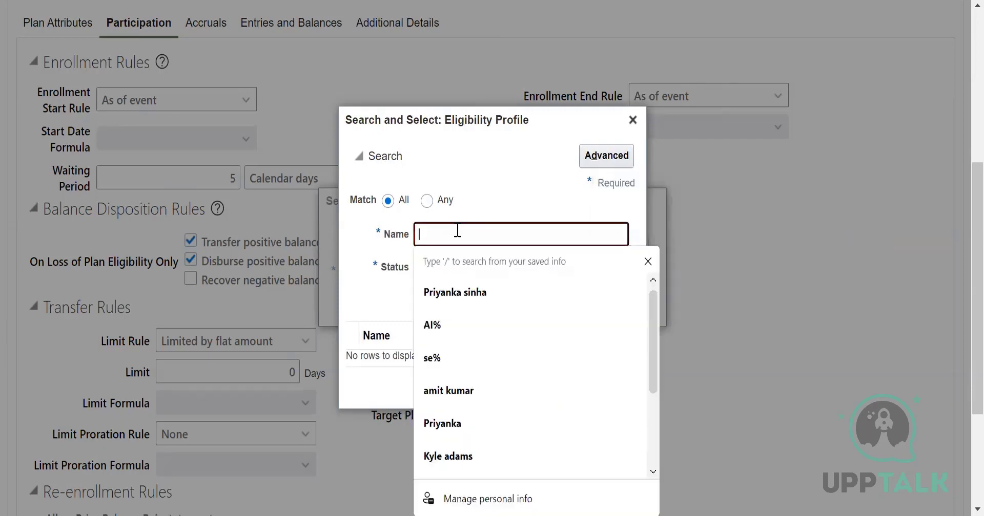
{"action": "type", "text": "Act"}
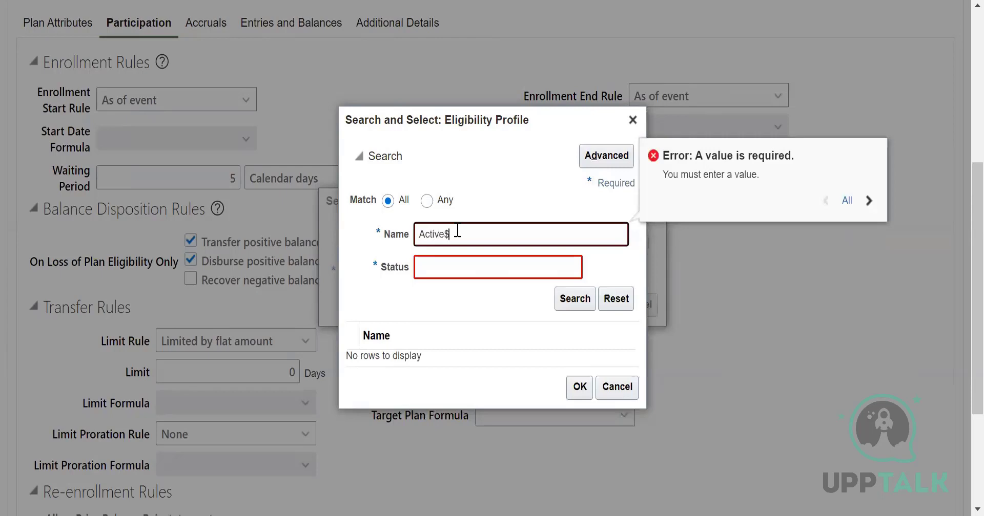
{"action": "type", "text": "ive%"}
{"action": "left_click", "coordinate": [574, 301]}
{"action": "left_click", "coordinate": [484, 269]}
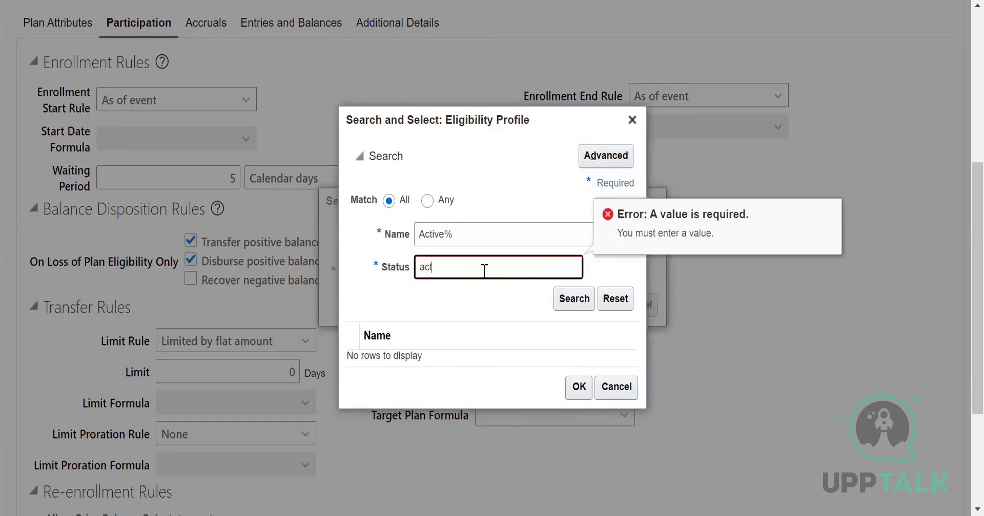
{"action": "left_click", "coordinate": [566, 300]}
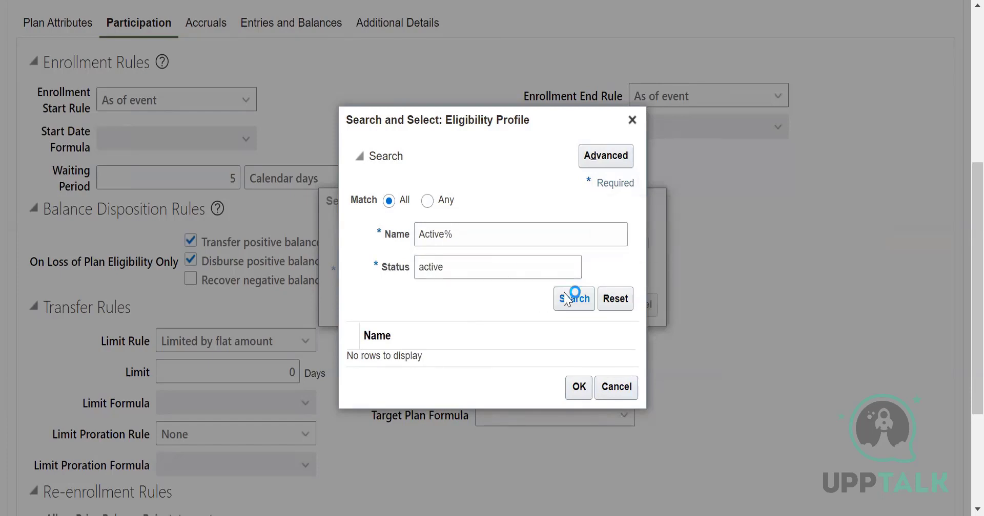
{"action": "left_click", "coordinate": [566, 300]}
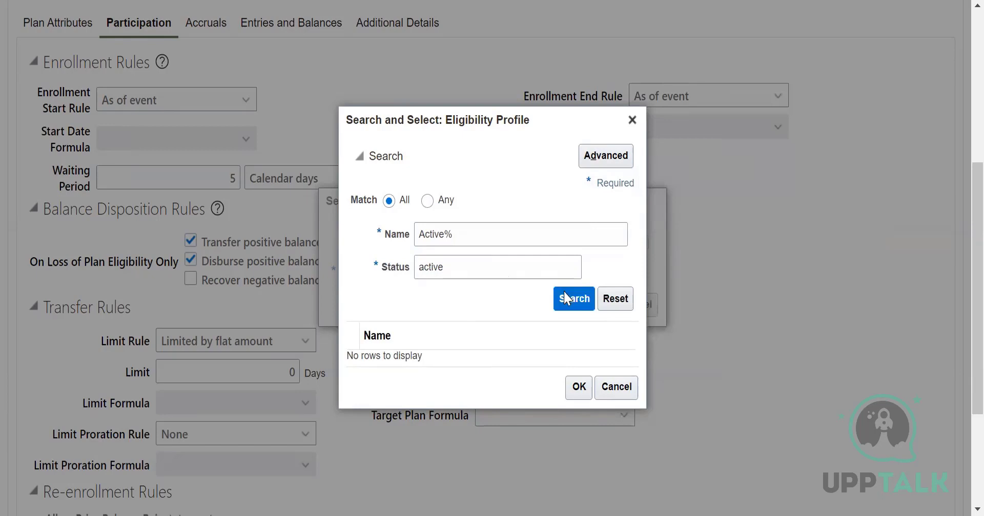
{"action": "left_click", "coordinate": [617, 387]}
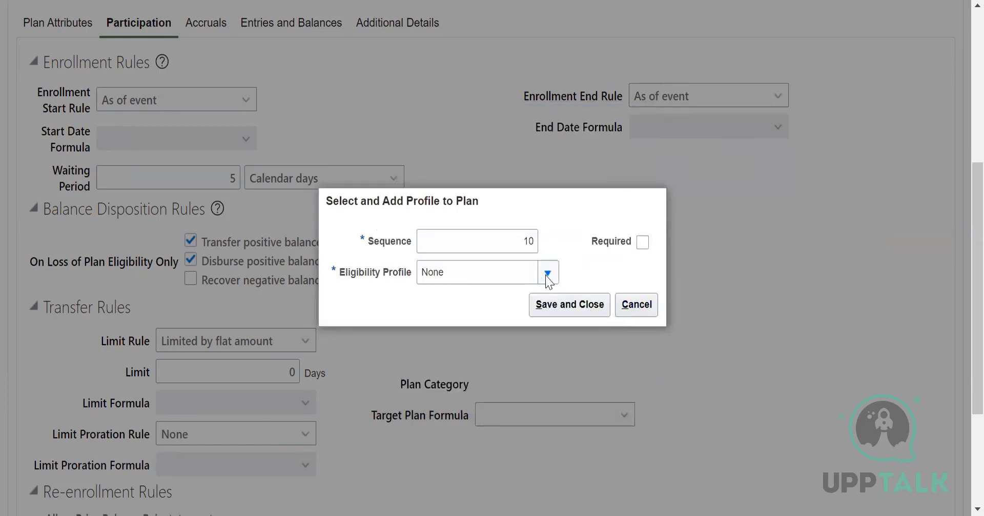
Browse the available eligibility profiles and choose Active-Payroll Eligible as the profile for the plan.
{"action": "left_click", "coordinate": [547, 275]}
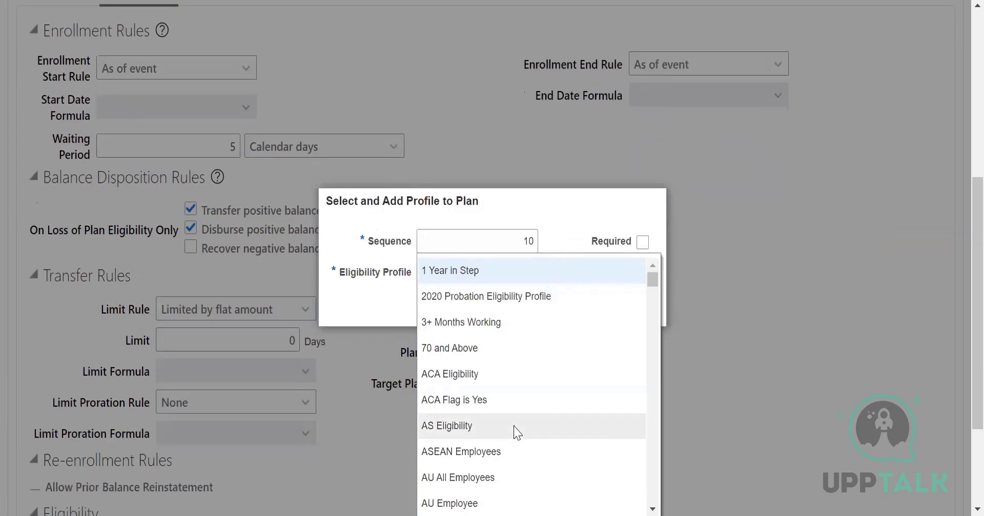
{"action": "left_click_drag", "start_coordinate": [652, 281], "coordinate": [658, 324]}
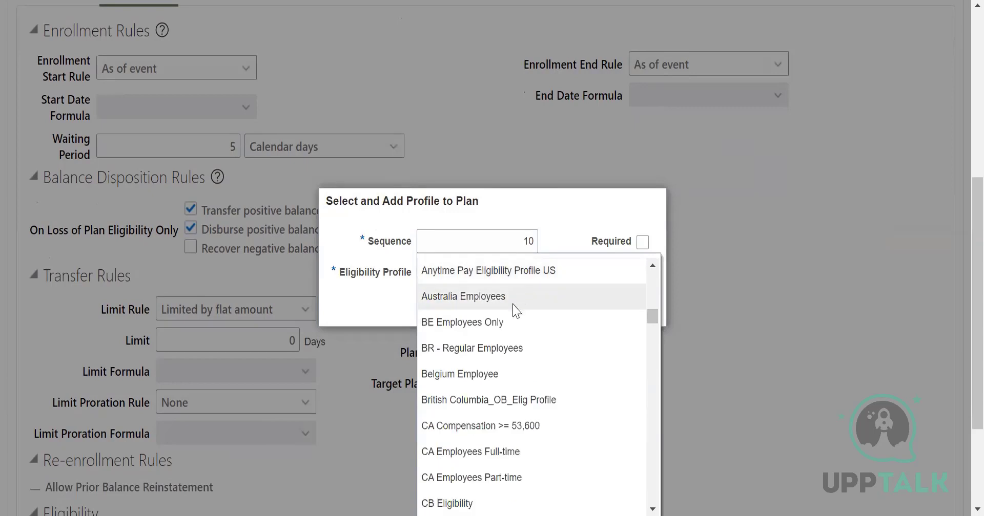
{"action": "left_click_drag", "start_coordinate": [652, 318], "coordinate": [669, 469]}
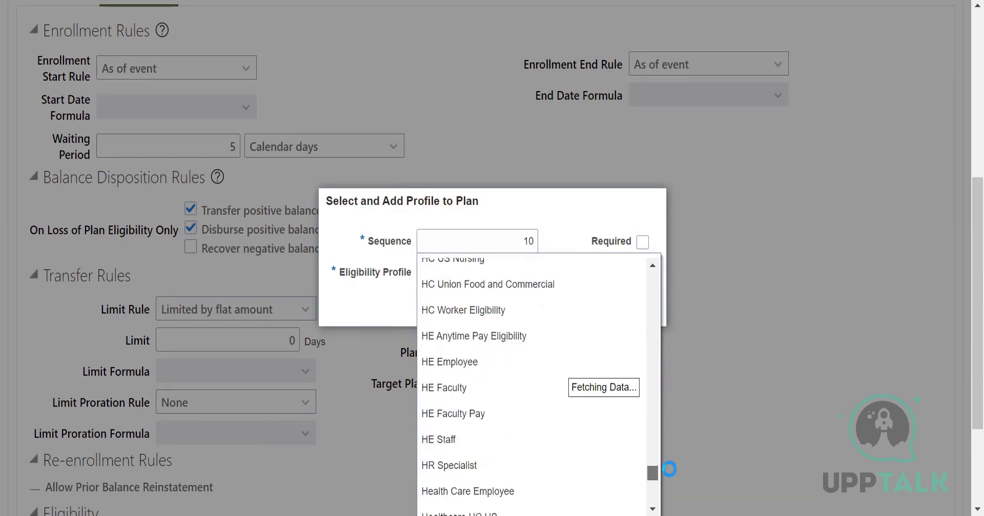
{"action": "scroll", "coordinate": [674, 448], "scroll_direction": "up", "scroll_amount": 7}
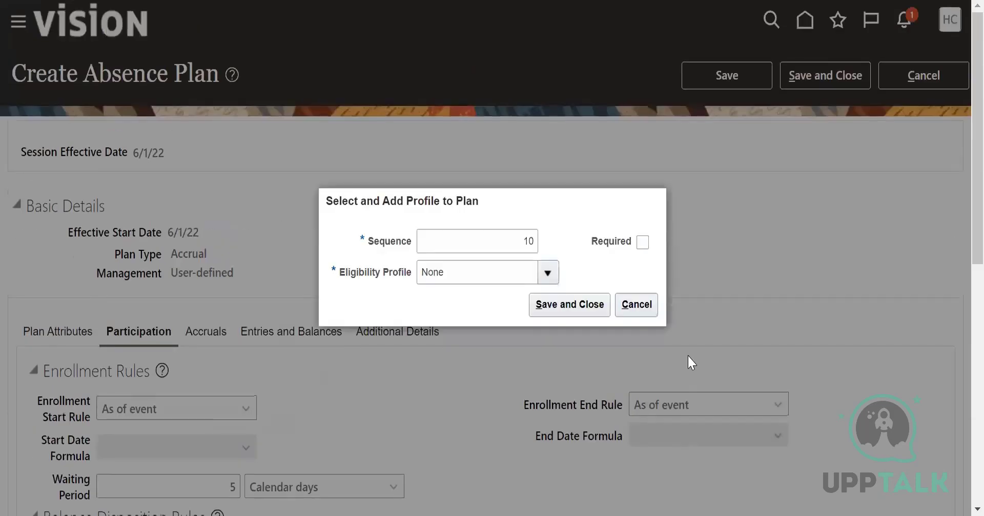
{"action": "scroll", "coordinate": [687, 354], "scroll_direction": "down", "scroll_amount": 7}
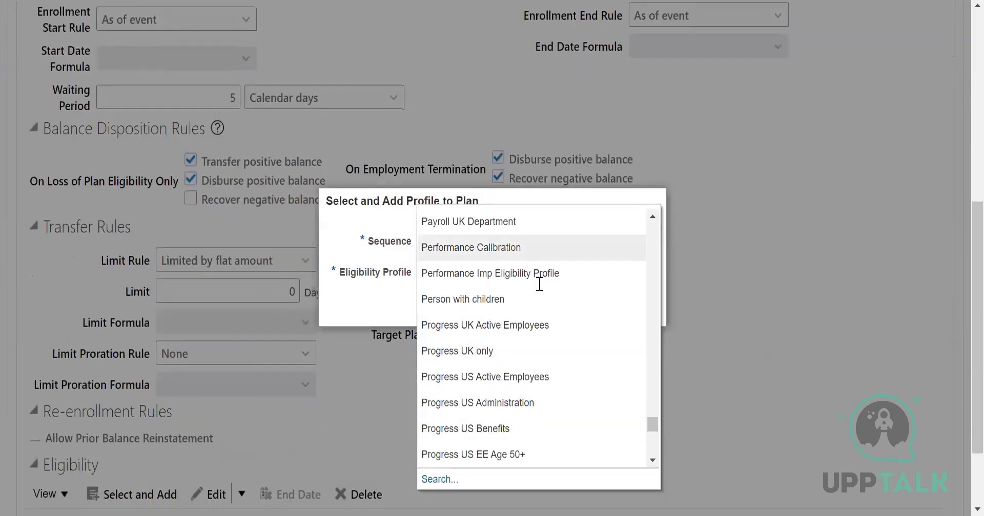
{"action": "left_click_drag", "start_coordinate": [652, 424], "coordinate": [661, 214]}
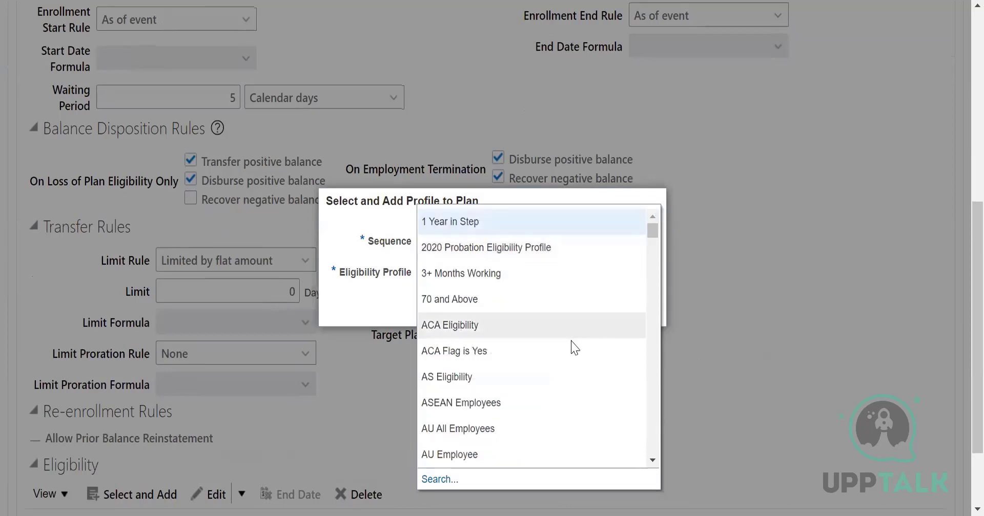
{"action": "scroll", "coordinate": [511, 344], "scroll_direction": "down", "scroll_amount": 5}
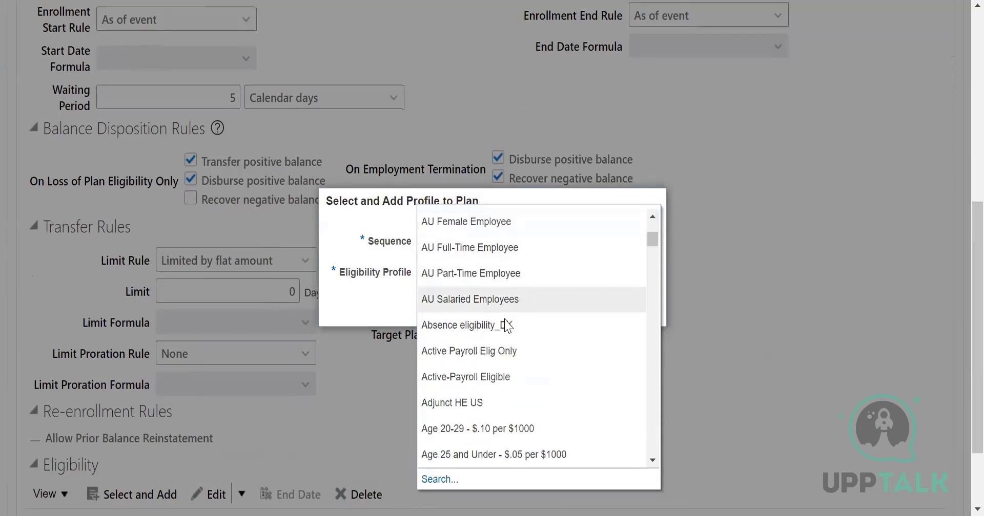
{"action": "left_click", "coordinate": [504, 374]}
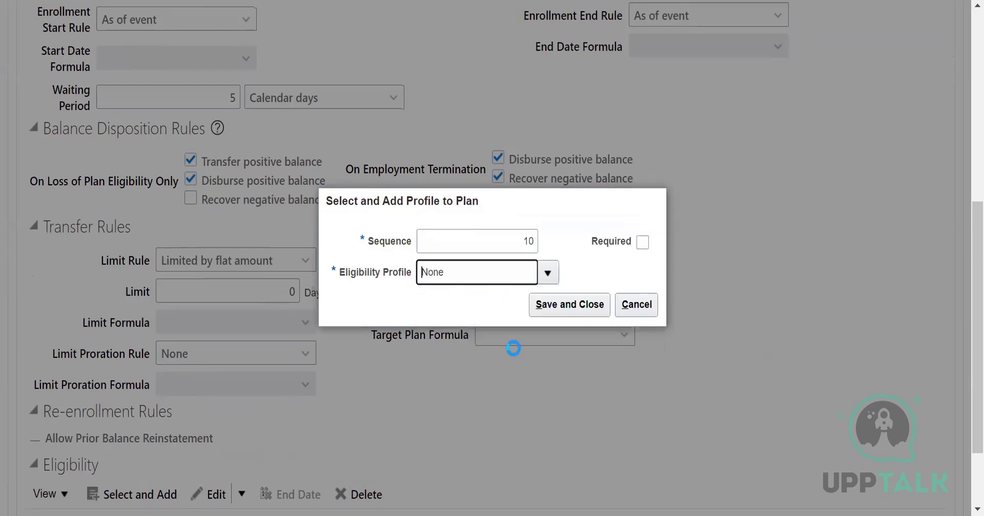
Try to save the Active-Payroll Eligible profile to the plan, and cancel adding it.
{"action": "left_click", "coordinate": [567, 317]}
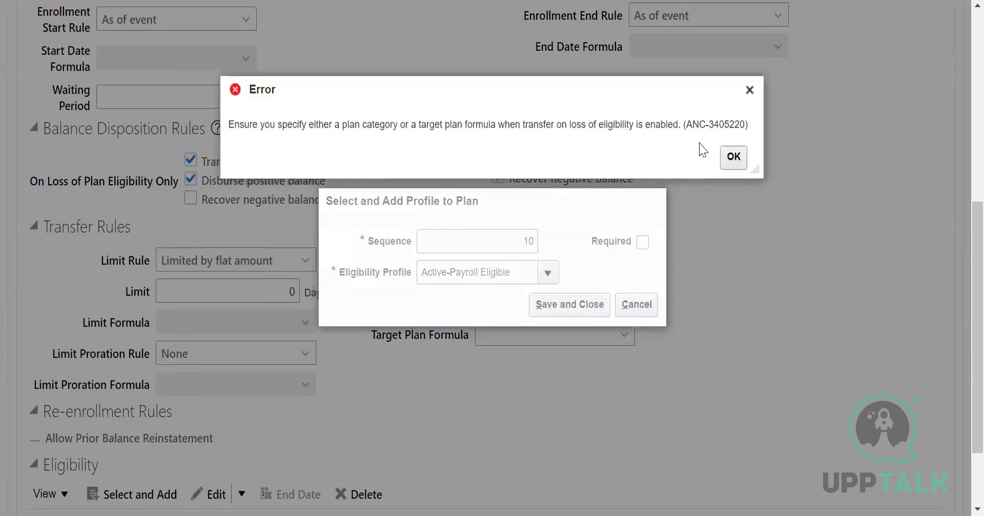
{"action": "left_click", "coordinate": [734, 157]}
{"action": "left_click", "coordinate": [547, 314]}
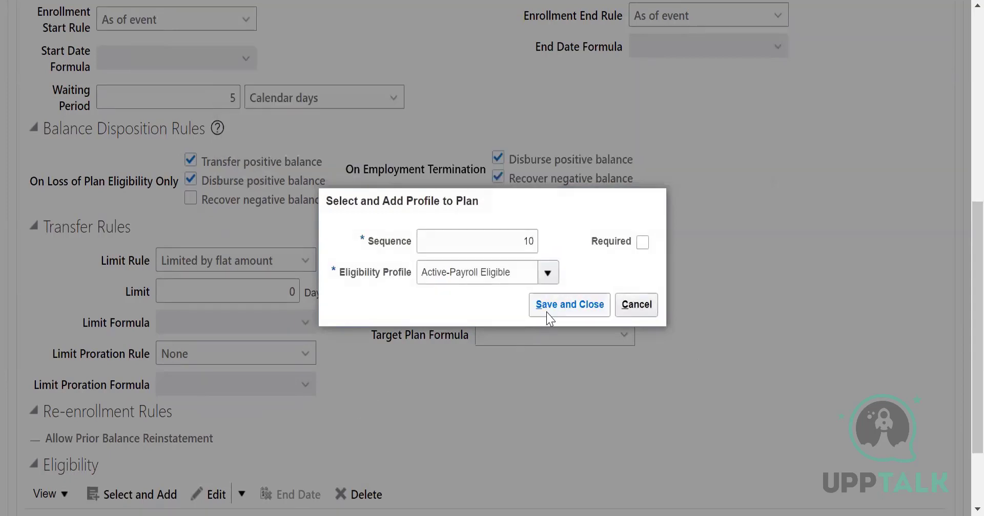
{"action": "left_click", "coordinate": [733, 157]}
{"action": "left_click", "coordinate": [641, 301]}
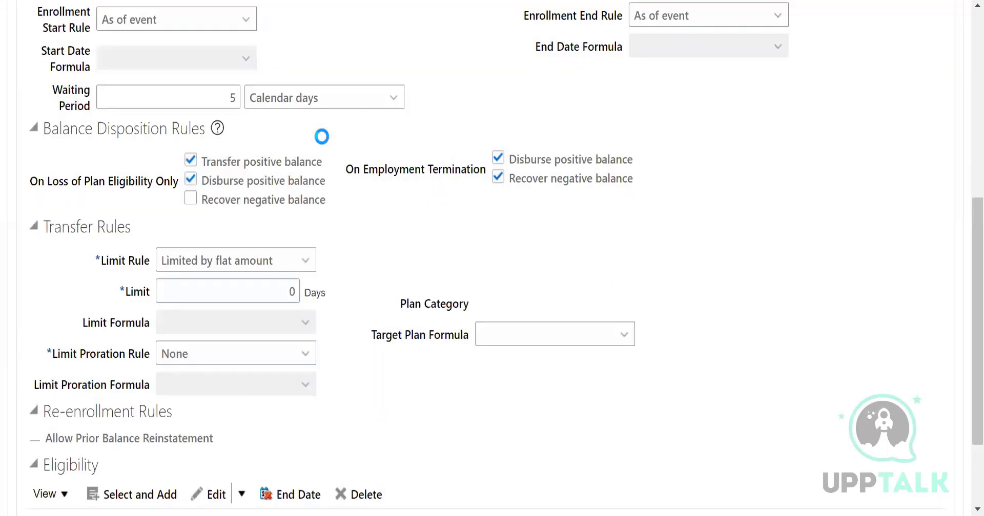
Turn off Disburse positive balance for loss of plan eligibility in the balance disposition rules.
{"action": "scroll", "coordinate": [384, 149], "scroll_direction": "up", "scroll_amount": 3}
{"action": "left_click", "coordinate": [355, 197]}
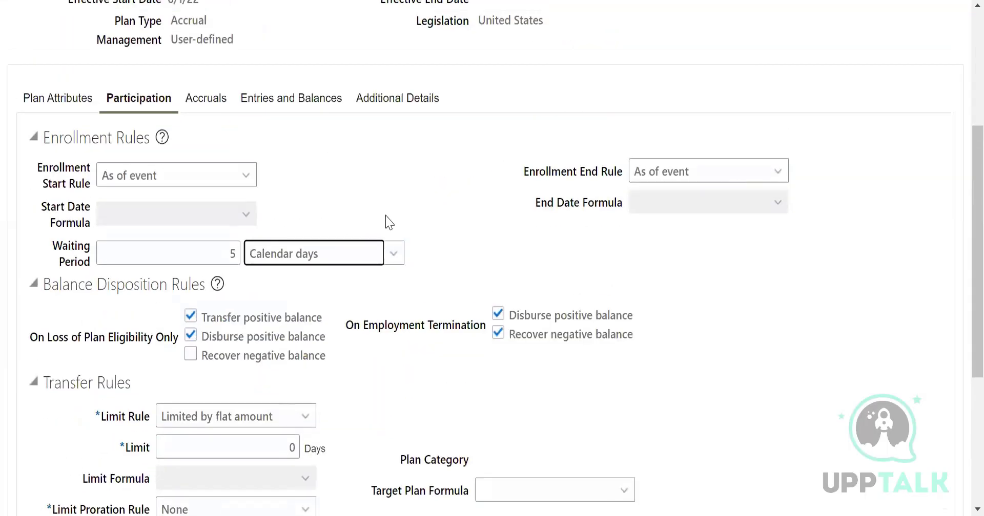
{"action": "scroll", "coordinate": [386, 222], "scroll_direction": "down", "scroll_amount": 2}
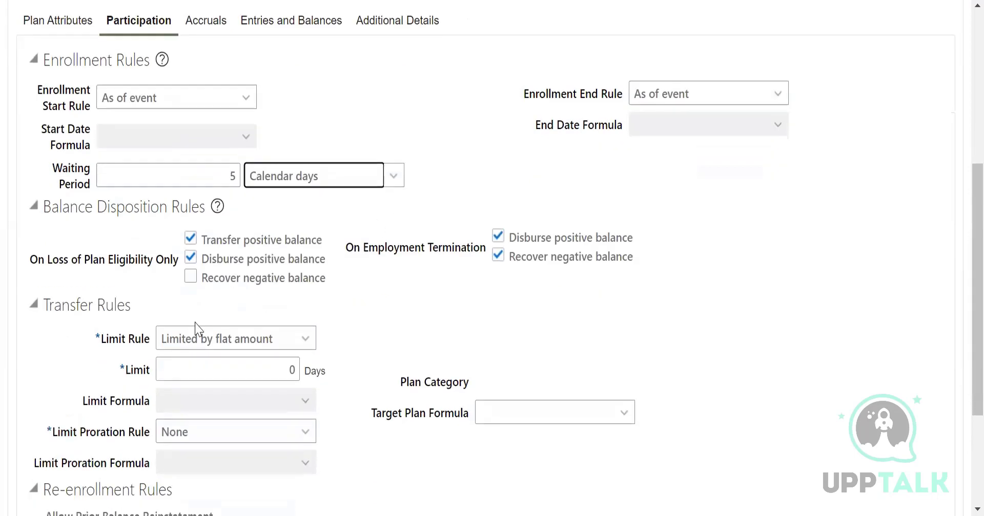
{"action": "left_click", "coordinate": [191, 259]}
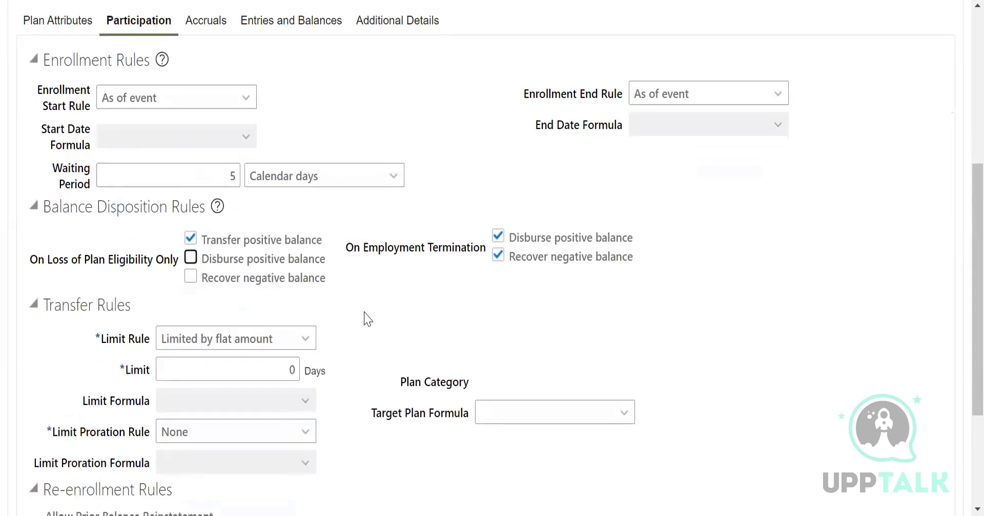
Try repeatedly to start adding an eligibility profile to the plan, and examine what the error message requires.
{"action": "scroll", "coordinate": [483, 329], "scroll_direction": "down", "scroll_amount": 4}
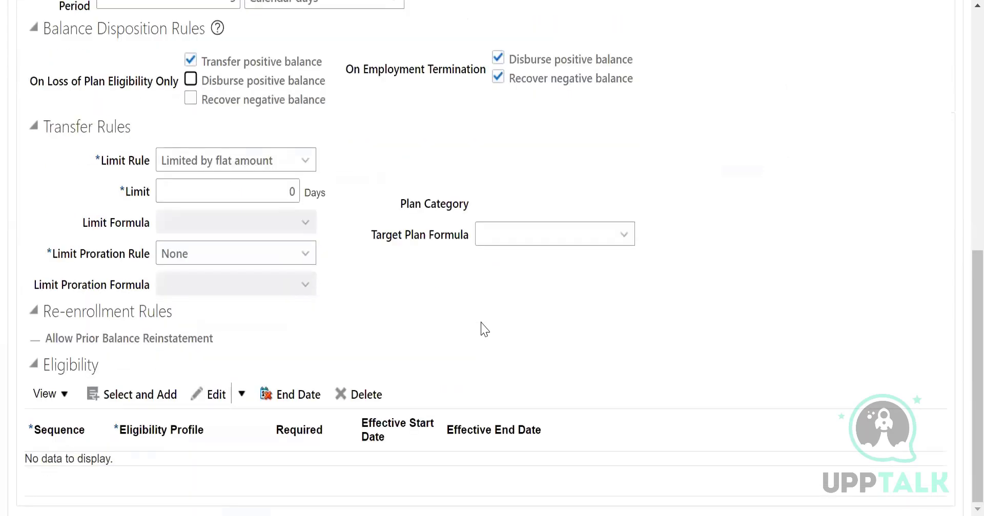
{"action": "left_click", "coordinate": [132, 395]}
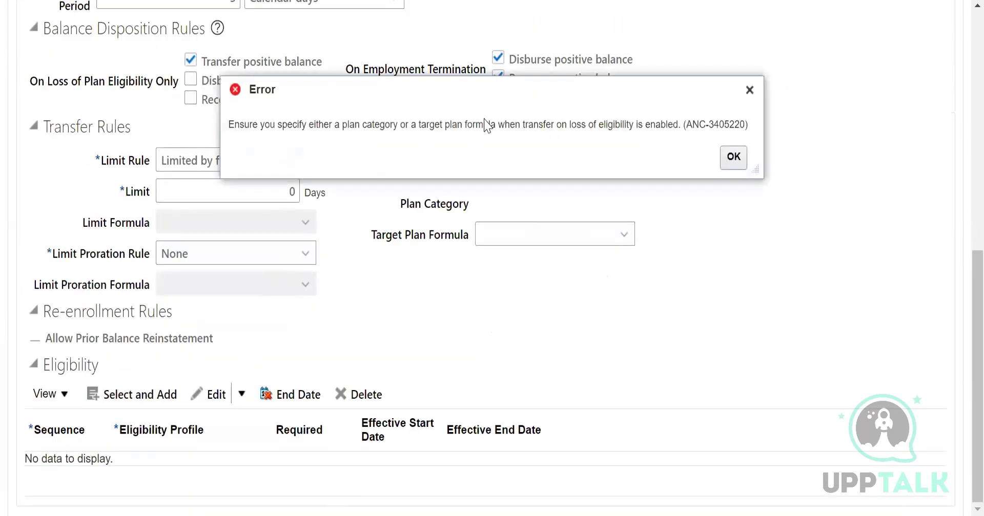
{"action": "left_click", "coordinate": [736, 165]}
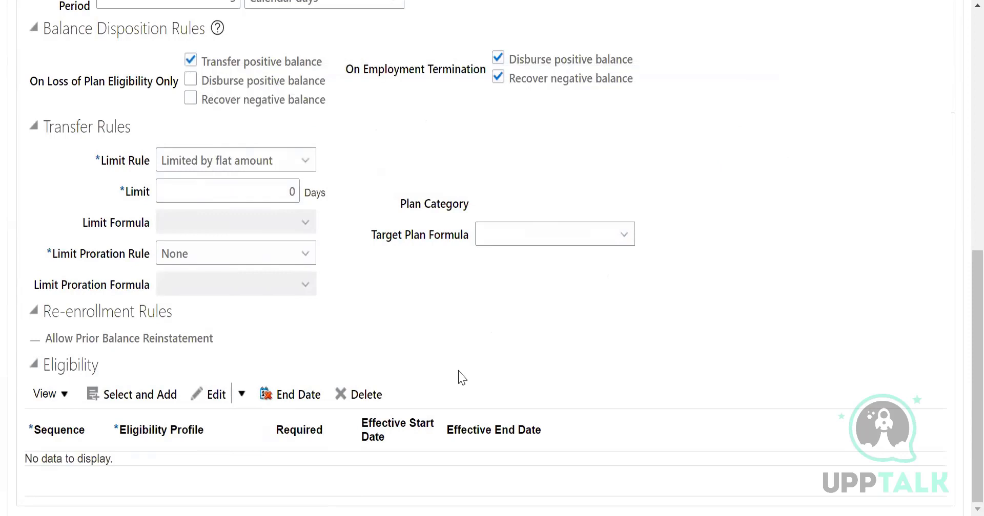
{"action": "left_click", "coordinate": [132, 402]}
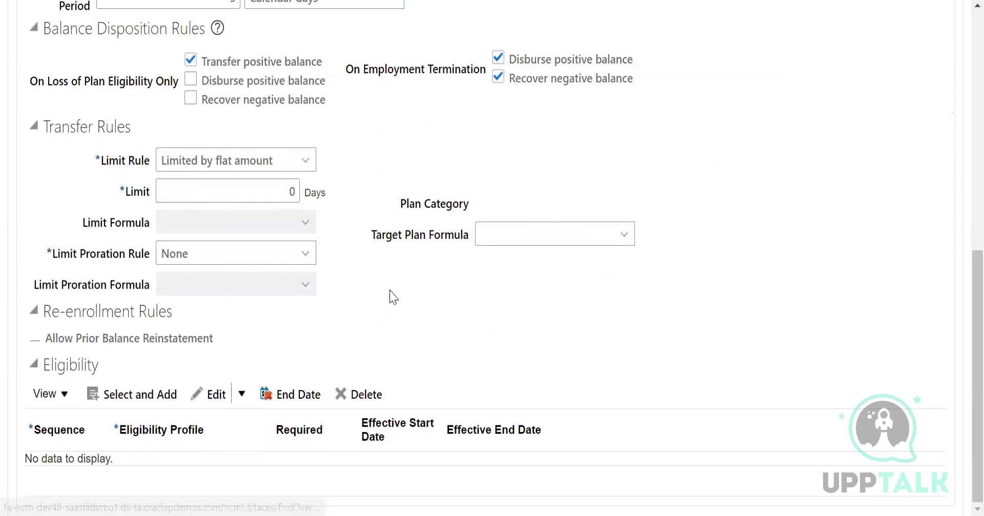
{"action": "left_click_drag", "start_coordinate": [315, 117], "coordinate": [658, 117]}
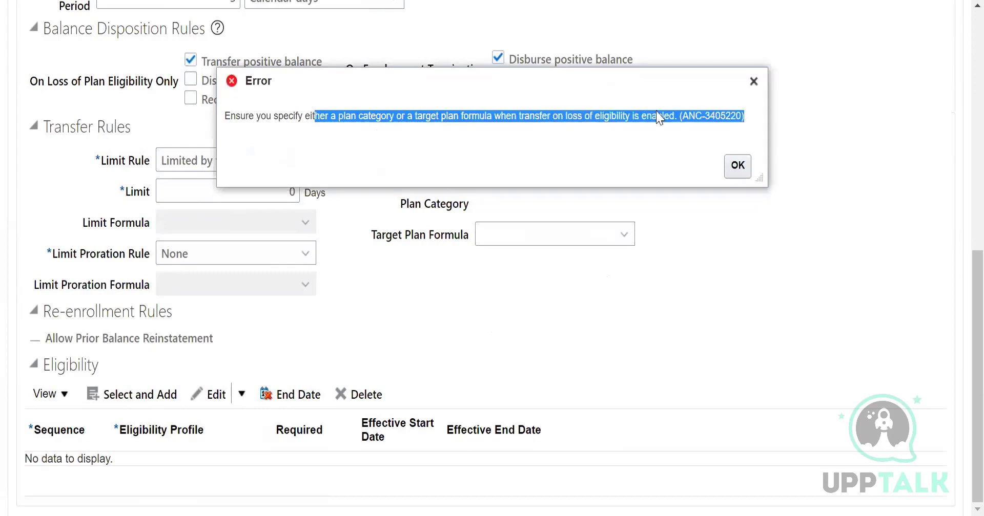
{"action": "left_click", "coordinate": [737, 165]}
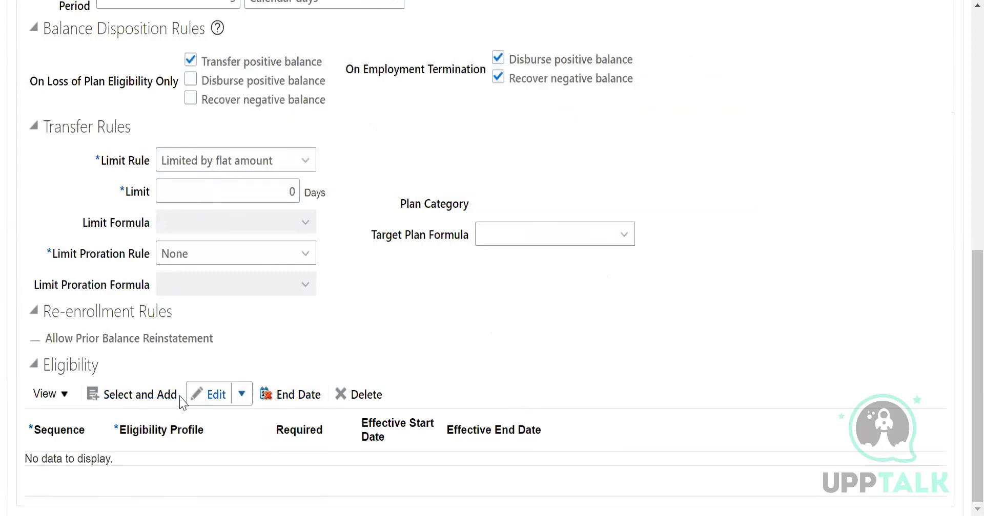
{"action": "left_click", "coordinate": [138, 395]}
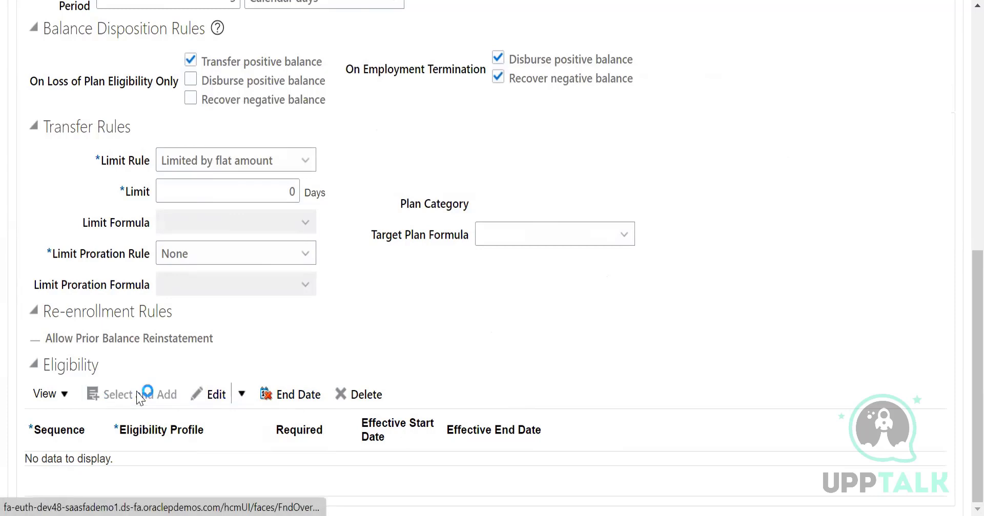
{"action": "left_click_drag", "start_coordinate": [351, 117], "coordinate": [385, 116]}
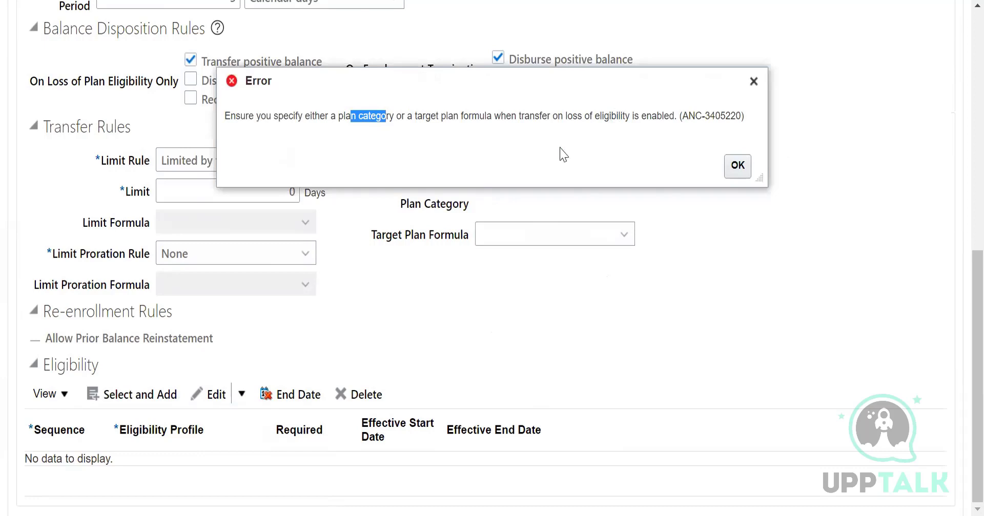
{"action": "left_click", "coordinate": [737, 167]}
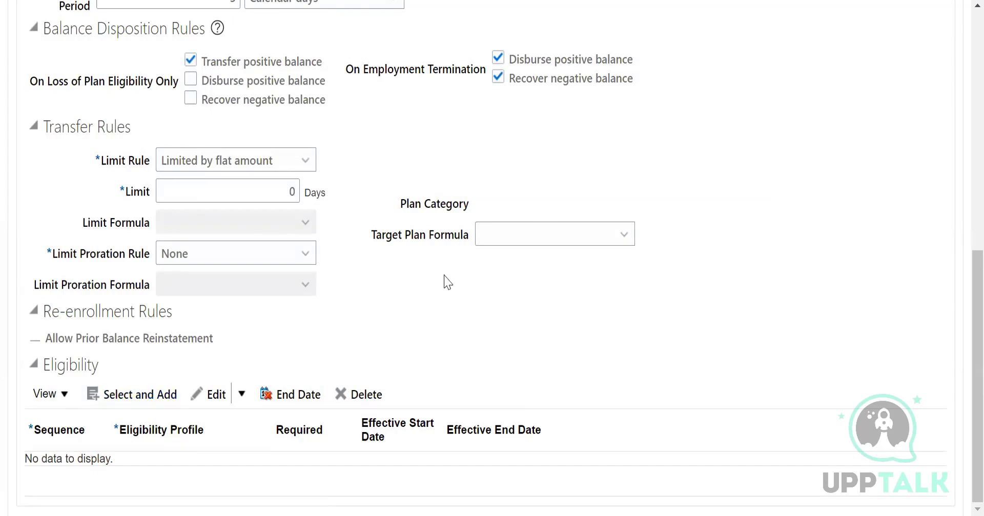
Turn Transfer positive balance off and on again, and set the transfer rules to Limited by flat amount with a limit of 10 days.
{"action": "scroll", "coordinate": [447, 282], "scroll_direction": "up", "scroll_amount": 2}
{"action": "left_click", "coordinate": [190, 138]}
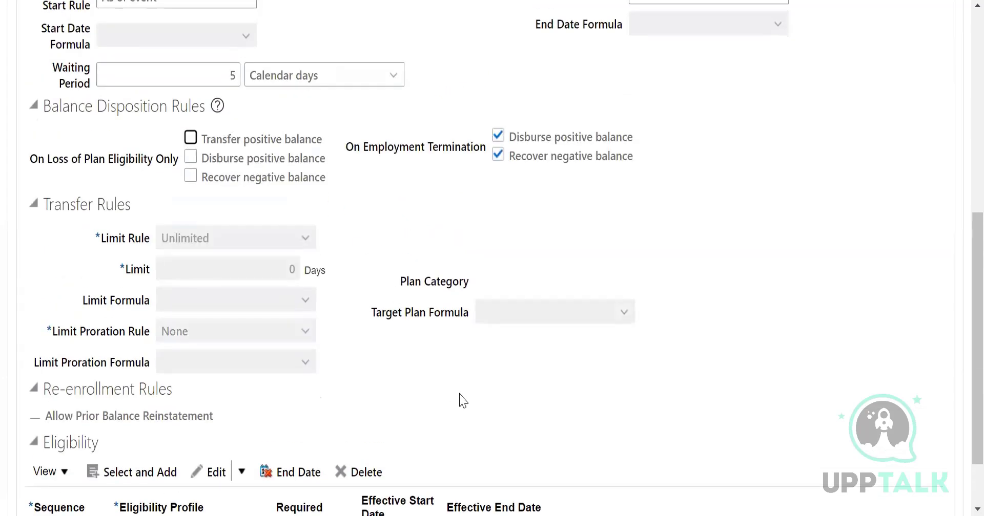
{"action": "scroll", "coordinate": [462, 399], "scroll_direction": "down", "scroll_amount": 2}
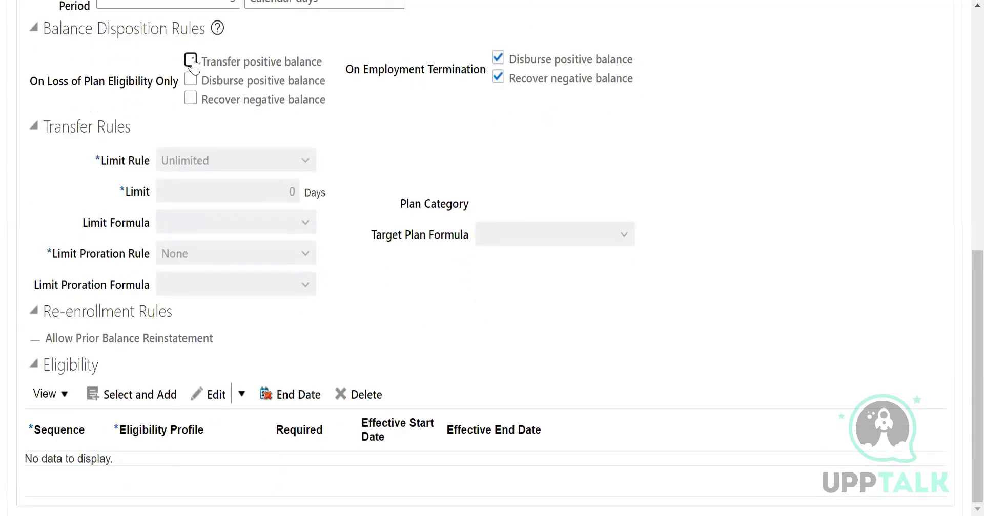
{"action": "left_click", "coordinate": [191, 64]}
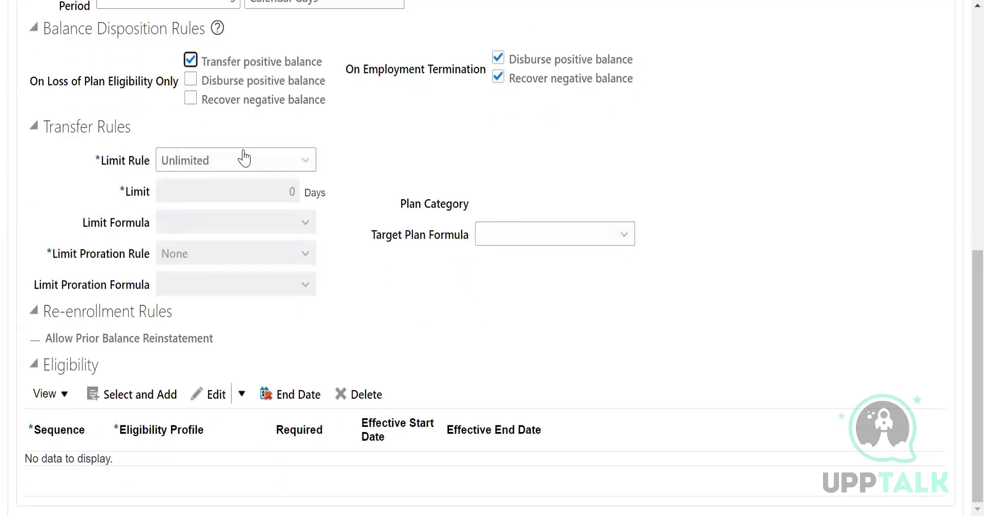
{"action": "left_click", "coordinate": [243, 150]}
{"action": "left_click", "coordinate": [217, 237]}
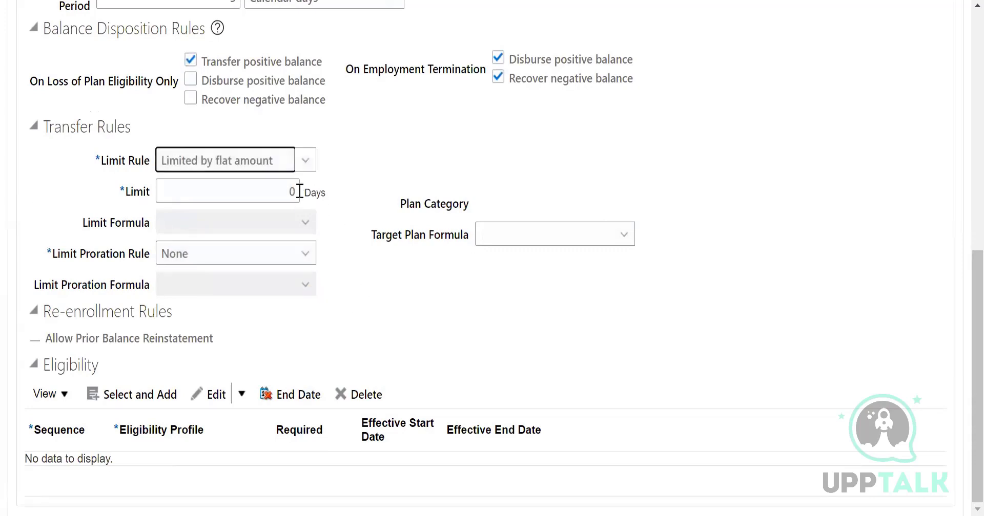
{"action": "left_click", "coordinate": [300, 194]}
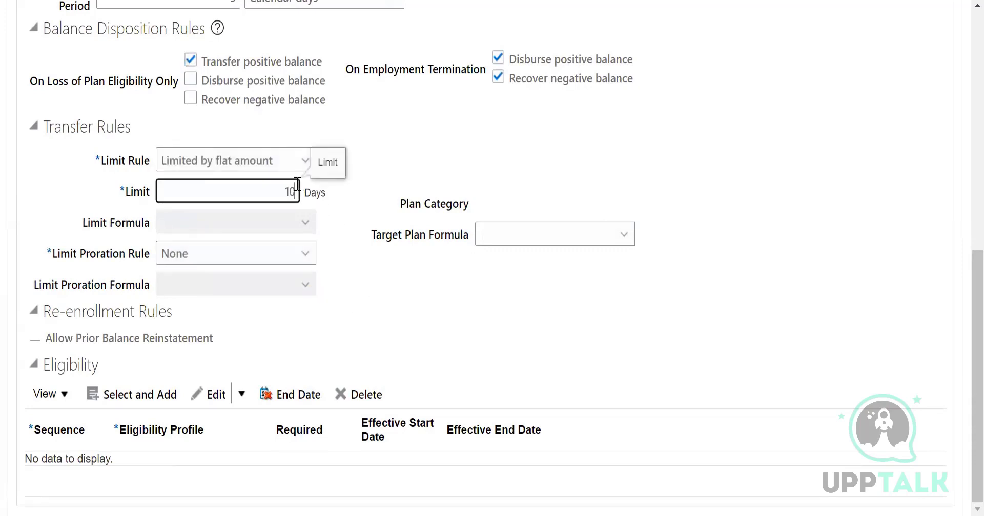
Try to start adding an eligibility profile with the flat transfer limit in place, and dismiss the error.
{"action": "left_click", "coordinate": [126, 398]}
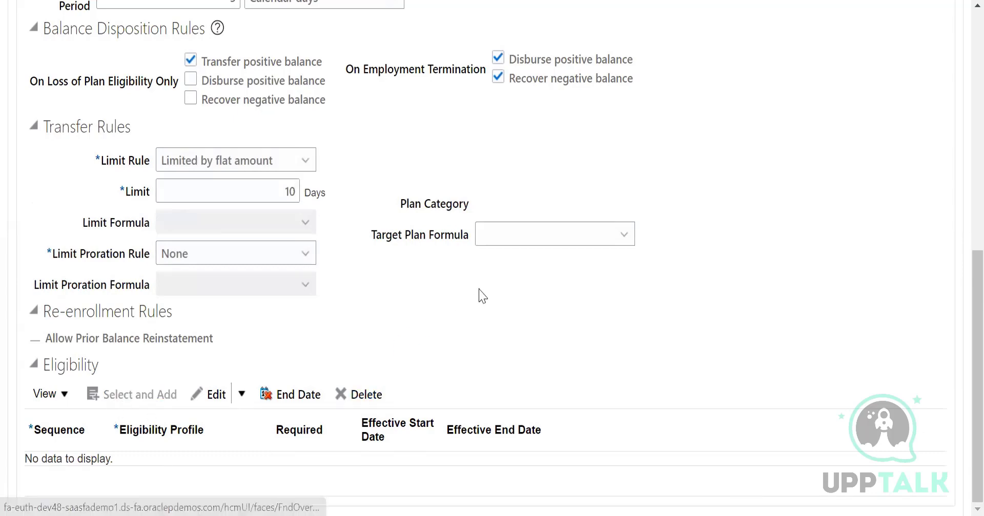
{"action": "left_click", "coordinate": [736, 167]}
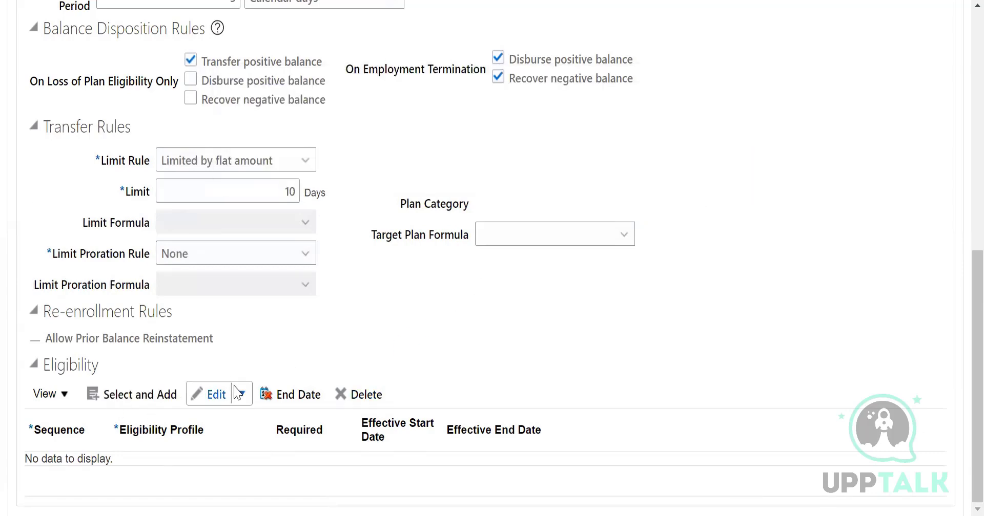
{"action": "left_click", "coordinate": [242, 396]}
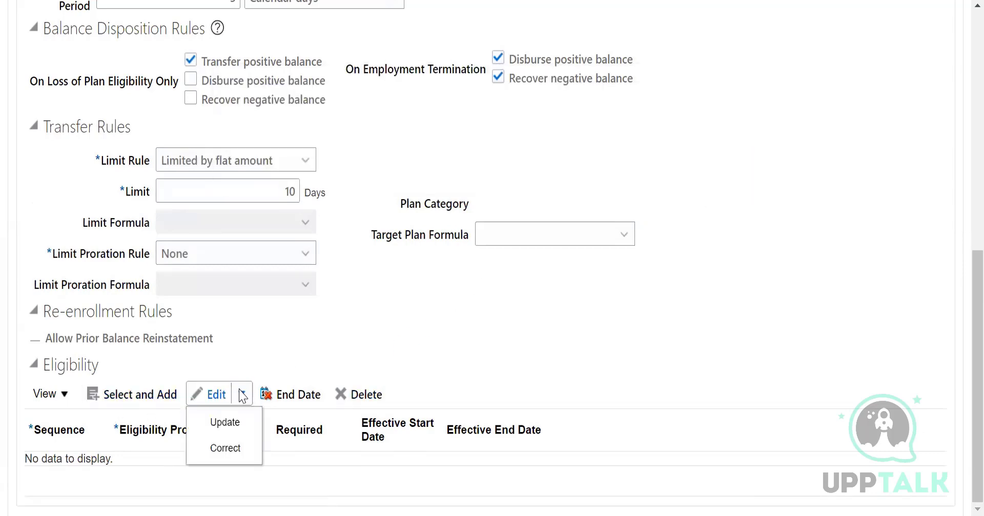
{"action": "left_click", "coordinate": [147, 398]}
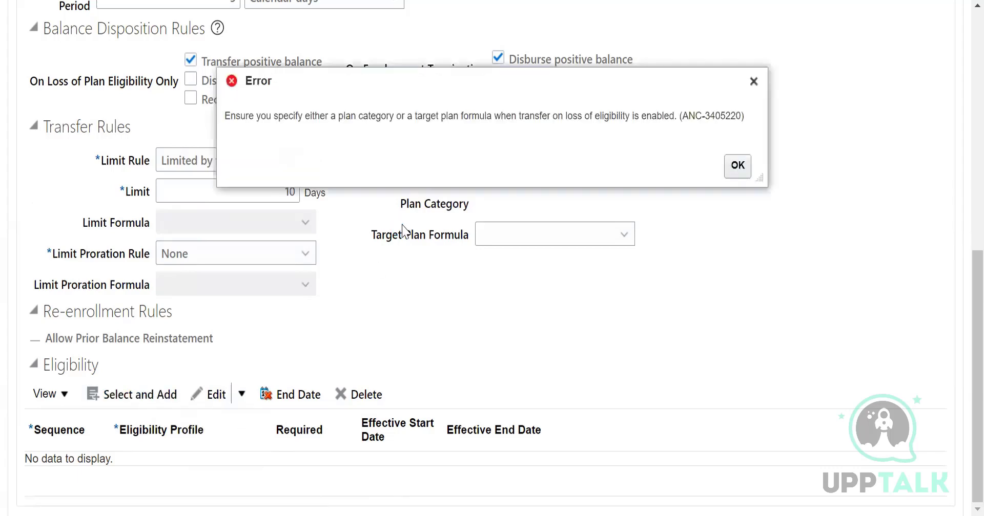
{"action": "left_click", "coordinate": [741, 169]}
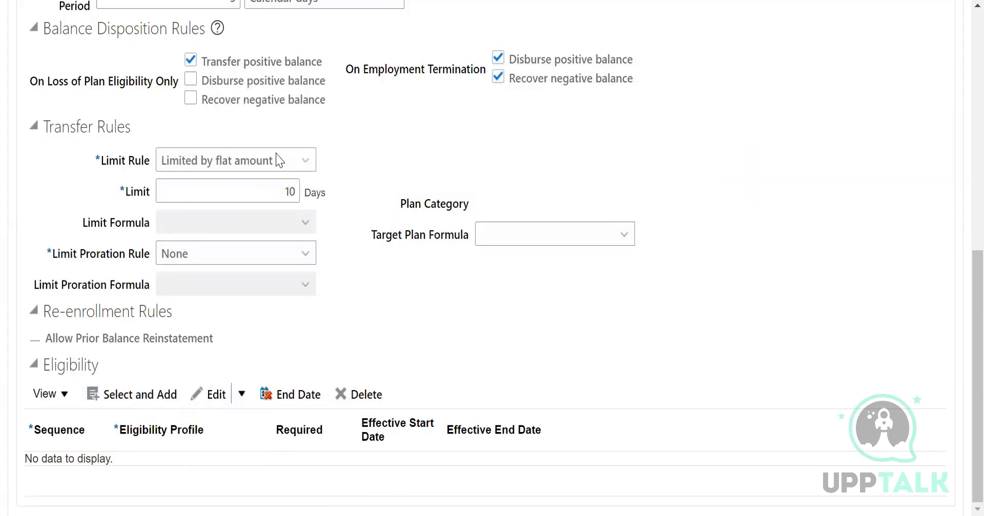
Turn off Transfer positive balance for loss of plan eligibility, and add the Active-Payroll Eligible profile to the plan with sequence 10.
{"action": "left_click", "coordinate": [191, 60]}
{"action": "left_click", "coordinate": [163, 400]}
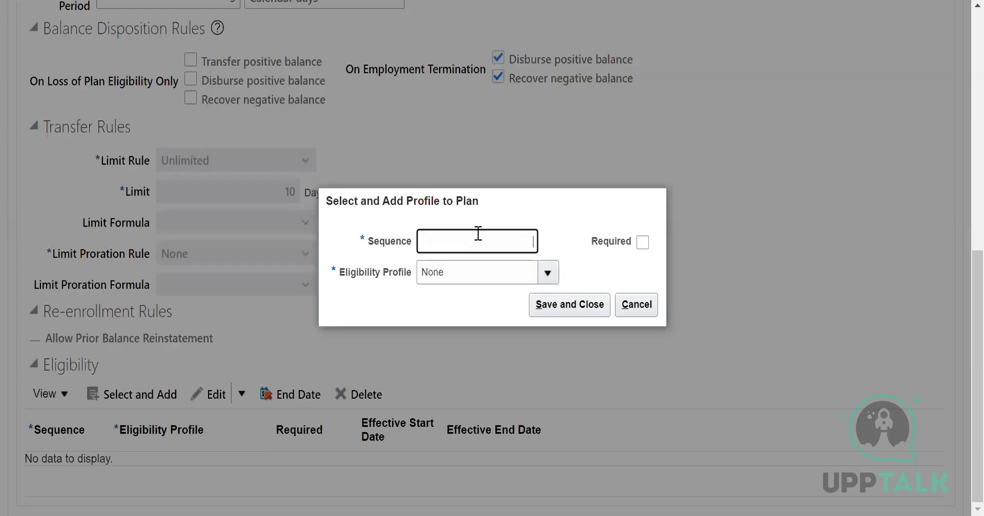
{"action": "type", "text": "10"}
{"action": "left_click", "coordinate": [546, 269]}
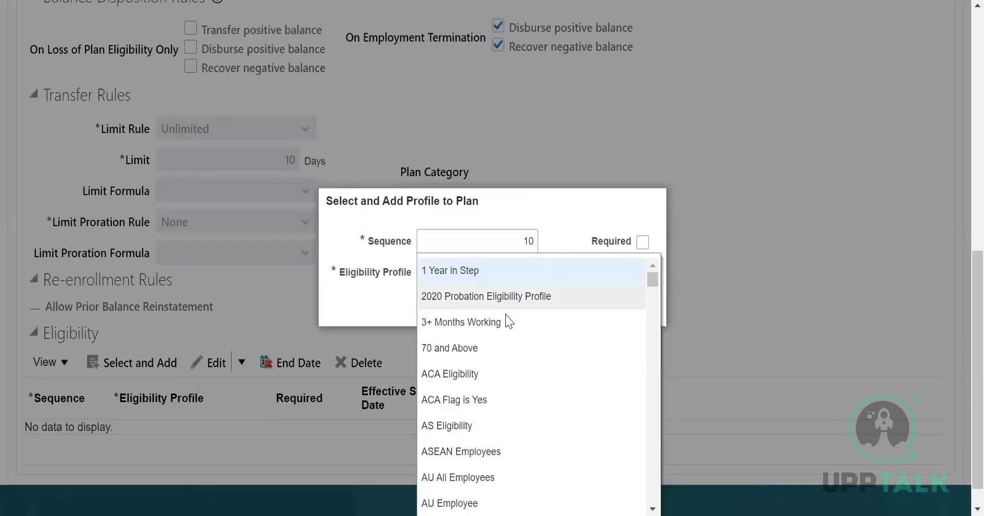
{"action": "scroll", "coordinate": [480, 398], "scroll_direction": "down", "scroll_amount": 5}
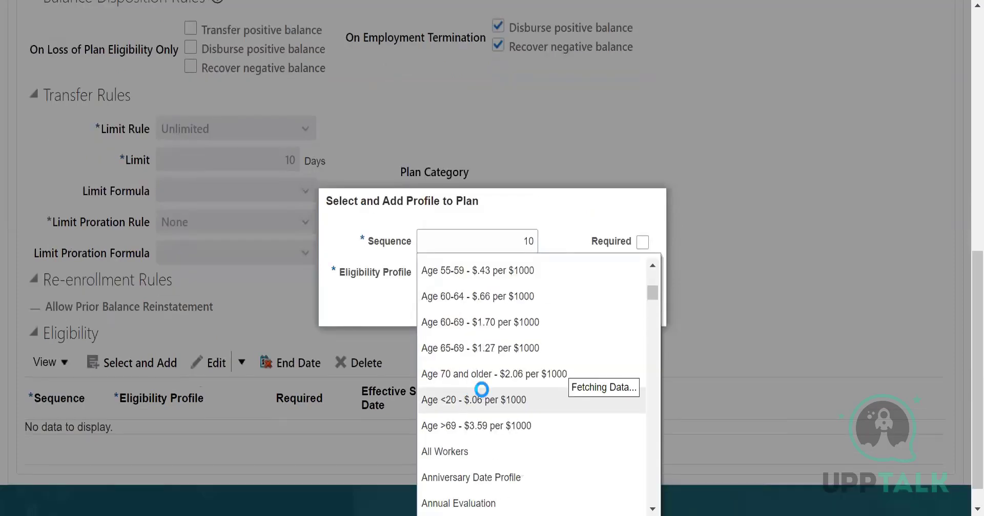
{"action": "left_click", "coordinate": [500, 297]}
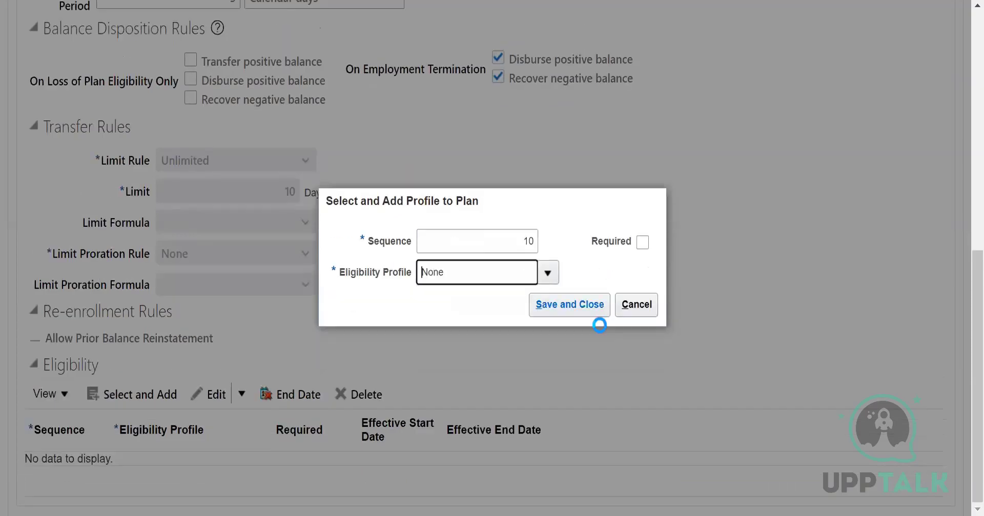
{"action": "left_click", "coordinate": [604, 306]}
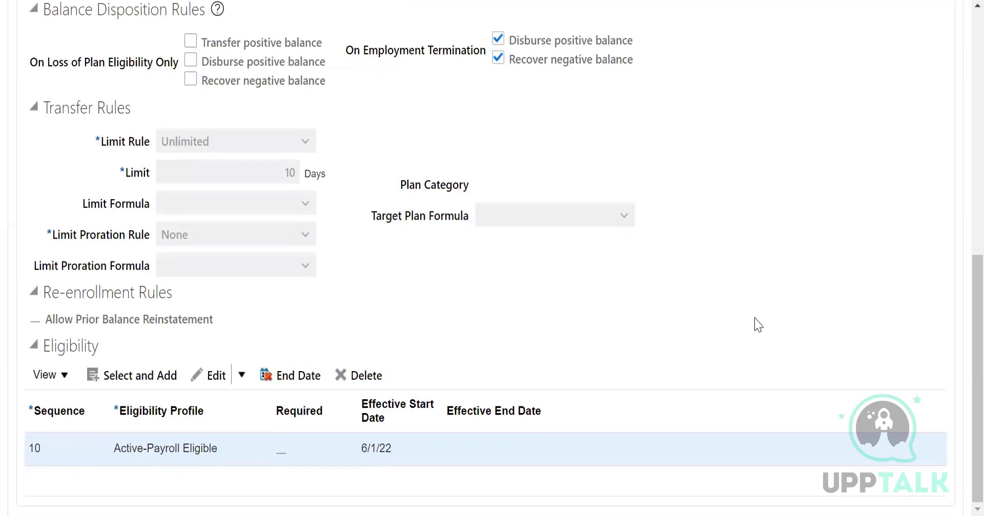
Save and close the plan, and reopen US_Absence Plans by searching the absence plans for US%.
{"action": "scroll", "coordinate": [758, 326], "scroll_direction": "up", "scroll_amount": 10}
{"action": "left_click", "coordinate": [824, 76]}
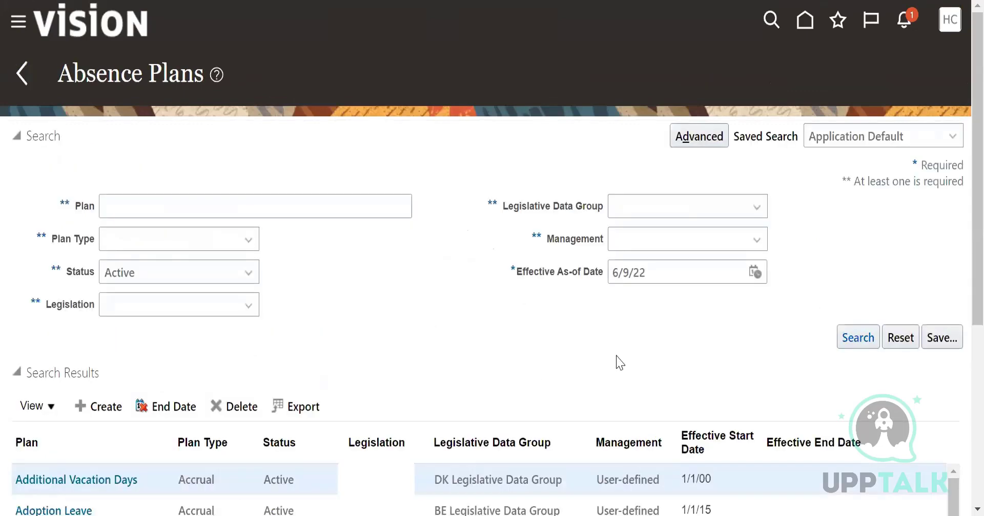
{"action": "scroll", "coordinate": [542, 360], "scroll_direction": "down", "scroll_amount": 3}
{"action": "scroll", "coordinate": [162, 101], "scroll_direction": "down", "scroll_amount": 1}
{"action": "left_click", "coordinate": [146, 46]}
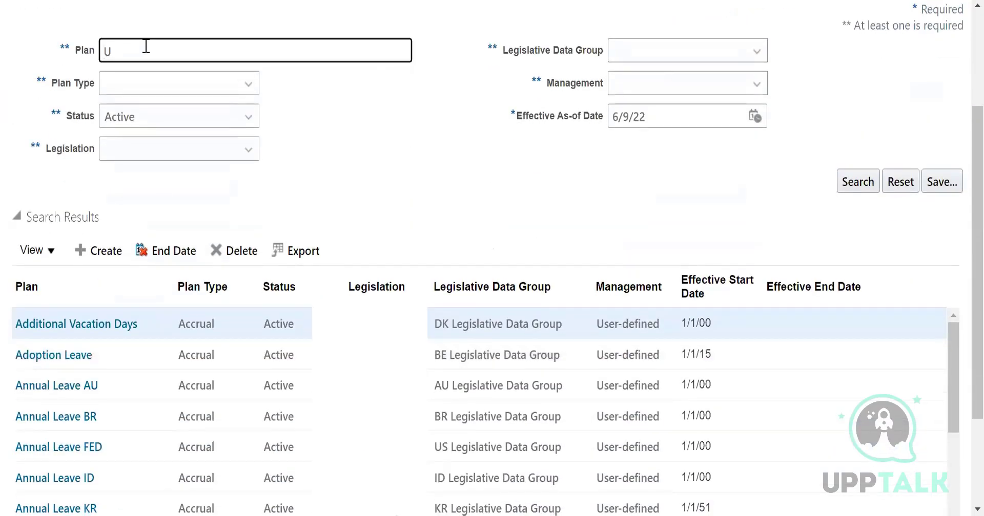
{"action": "type", "text": "US%"}
{"action": "left_click", "coordinate": [865, 183]}
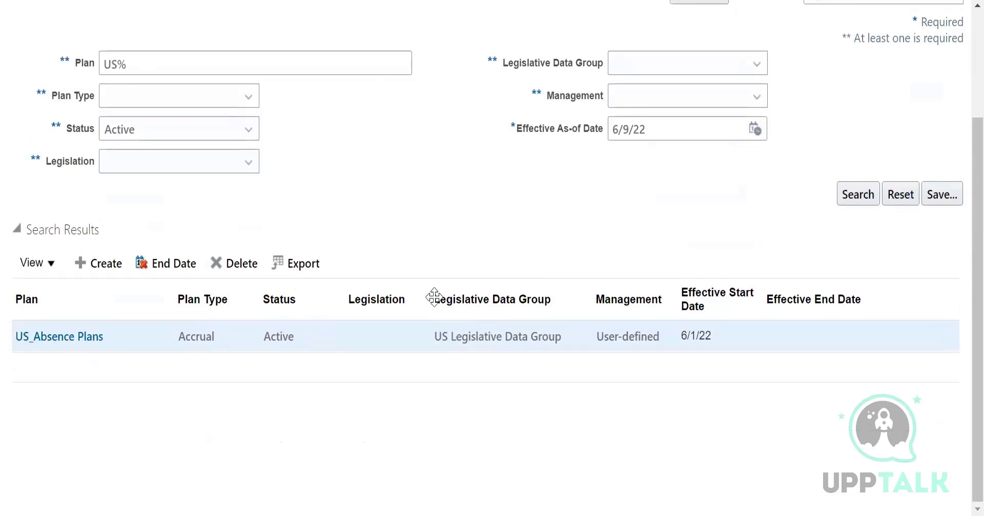
{"action": "left_click", "coordinate": [49, 338]}
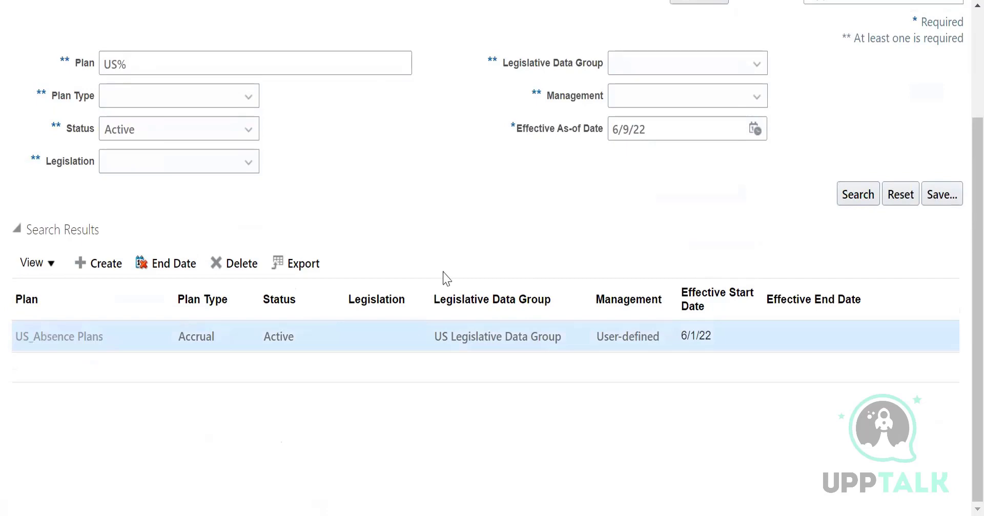
Add a row with sequence 10 to the accrual matrix in the plan's accrual settings.
{"action": "scroll", "coordinate": [231, 233], "scroll_direction": "down", "scroll_amount": 3}
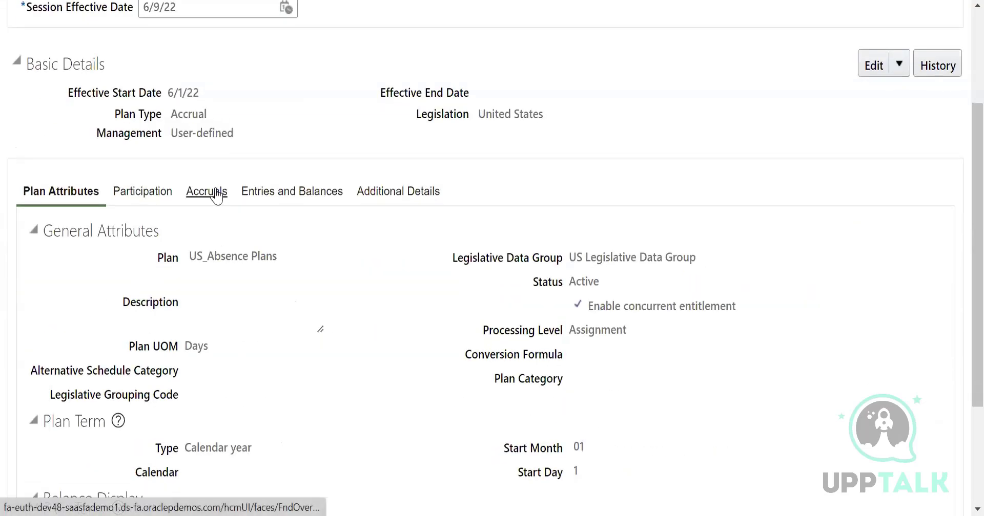
{"action": "left_click", "coordinate": [202, 193]}
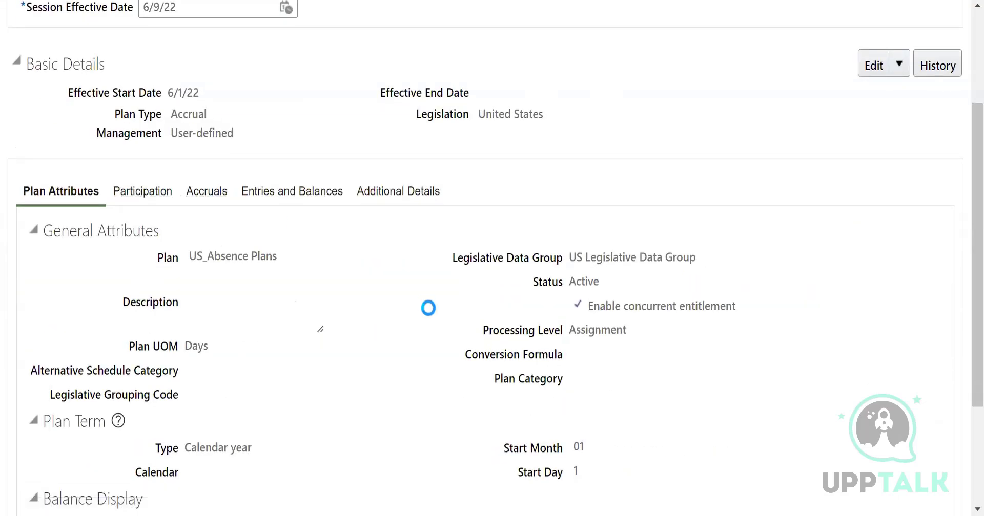
{"action": "scroll", "coordinate": [435, 307], "scroll_direction": "down", "scroll_amount": 3}
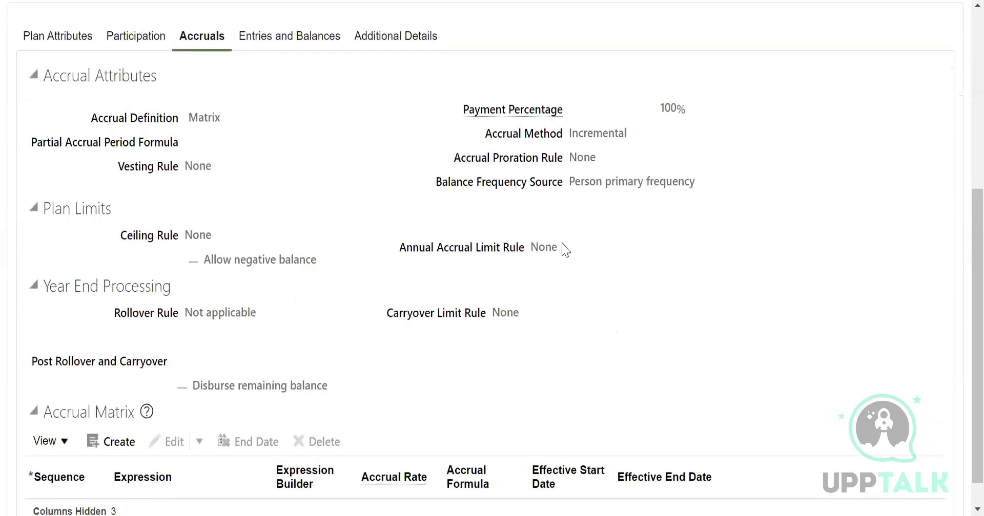
{"action": "scroll", "coordinate": [644, 290], "scroll_direction": "down", "scroll_amount": 1}
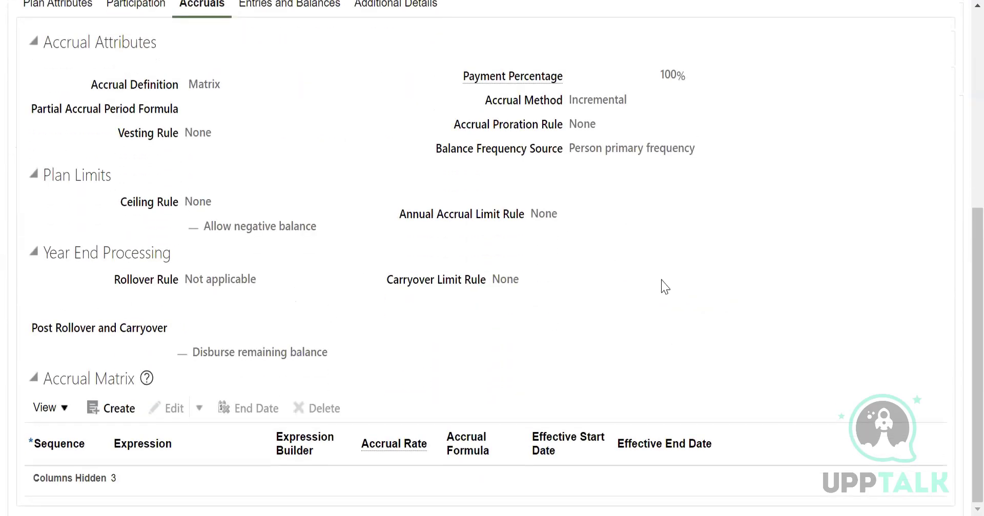
{"action": "left_click", "coordinate": [121, 408]}
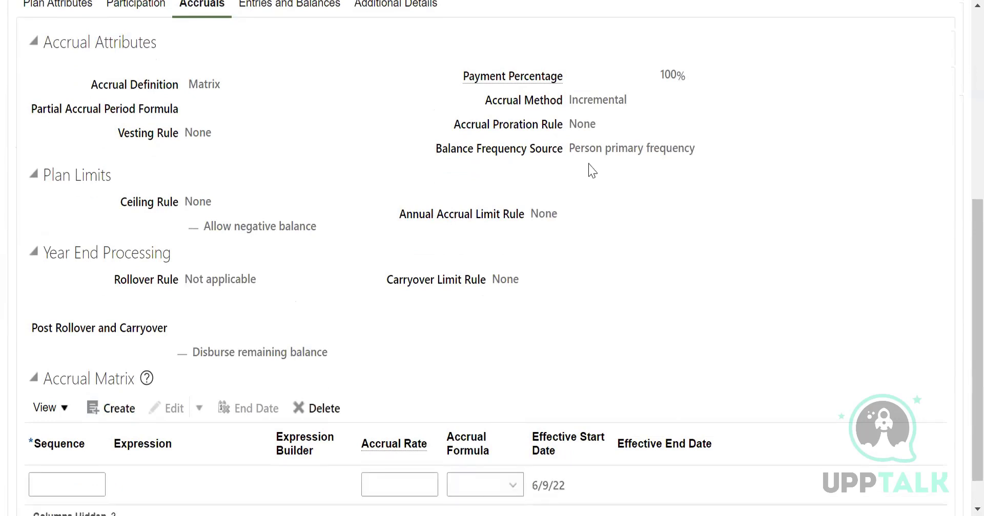
{"action": "left_click", "coordinate": [100, 482]}
{"action": "type", "text": "10"}
{"action": "scroll", "coordinate": [164, 356], "scroll_direction": "down", "scroll_amount": 1}
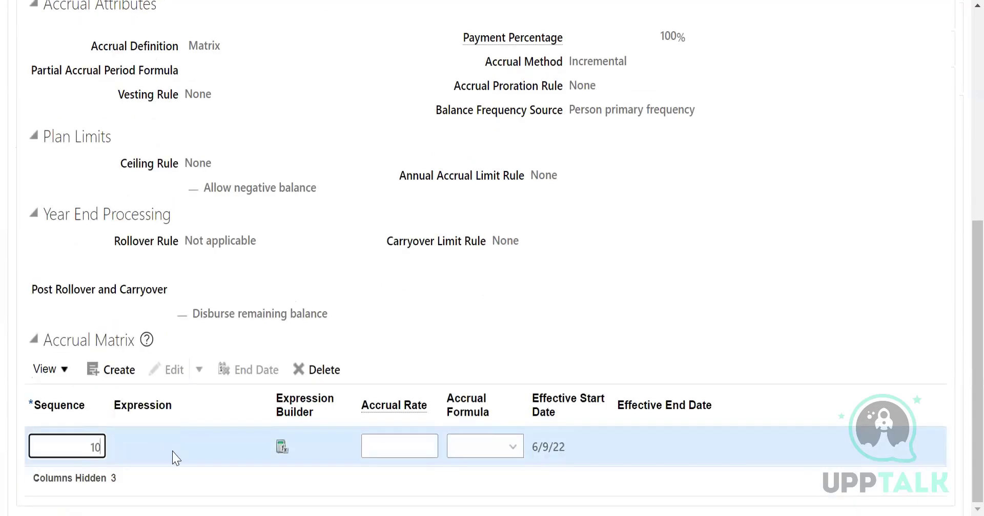
Open the expression builder for the new accrual matrix row and examine the available operators, age factors and Person entities.
{"action": "left_click", "coordinate": [283, 448]}
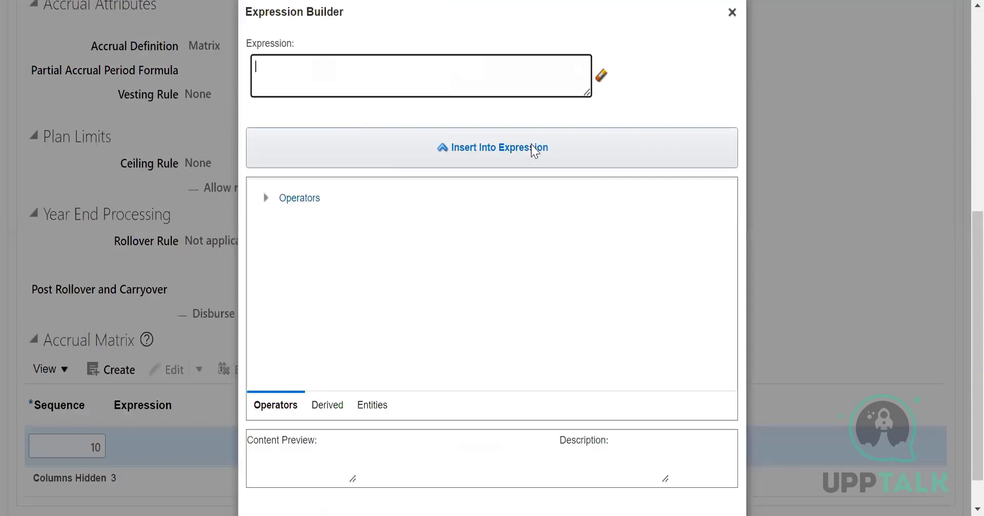
{"action": "left_click", "coordinate": [265, 198]}
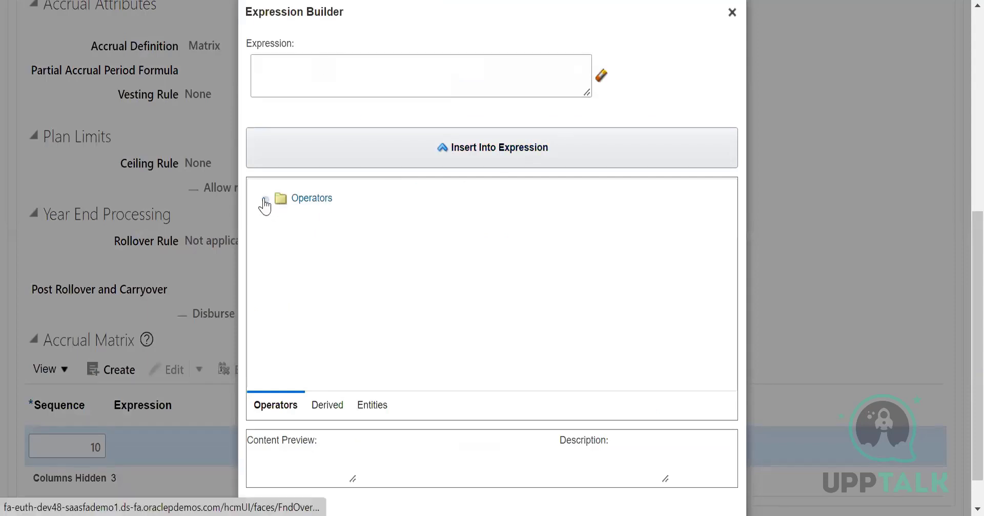
{"action": "left_click", "coordinate": [286, 57]}
{"action": "left_click", "coordinate": [334, 406]}
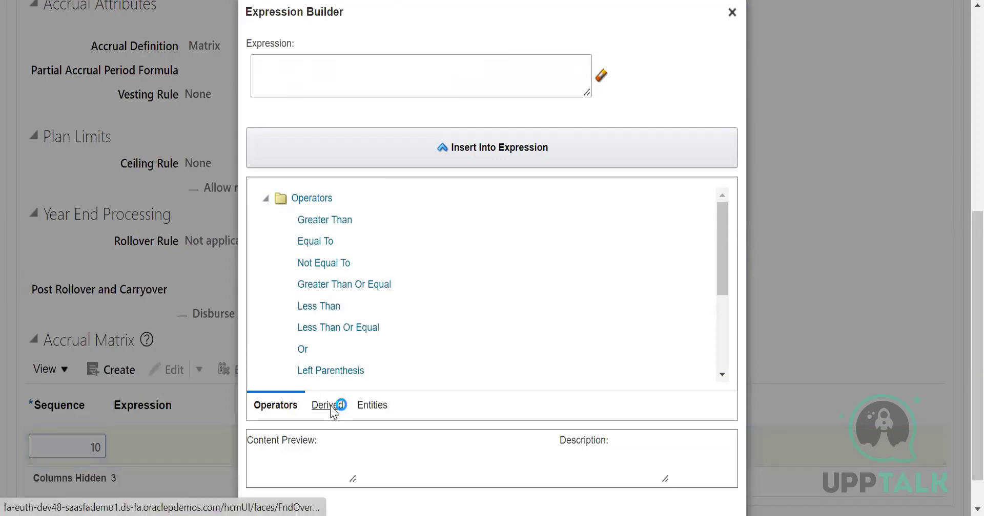
{"action": "left_click", "coordinate": [266, 198]}
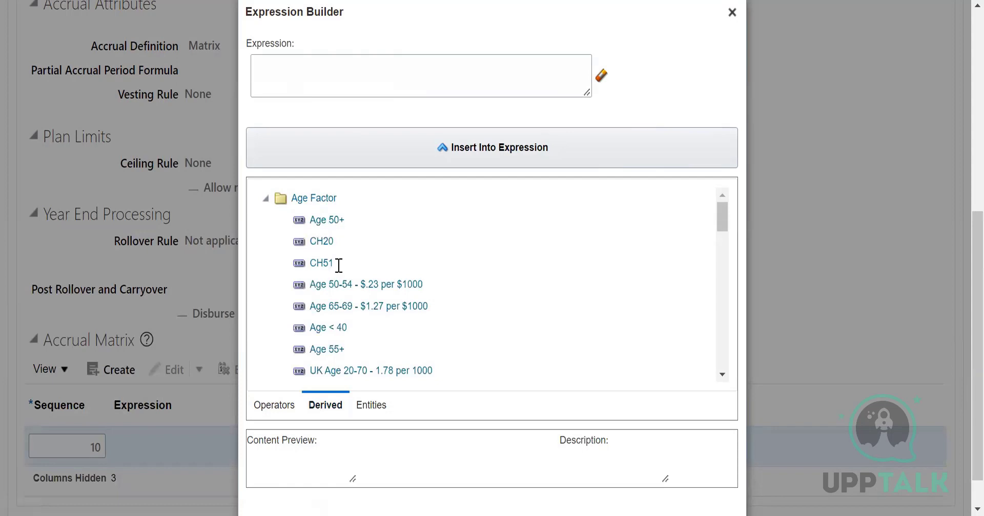
{"action": "scroll", "coordinate": [353, 341], "scroll_direction": "down", "scroll_amount": 5}
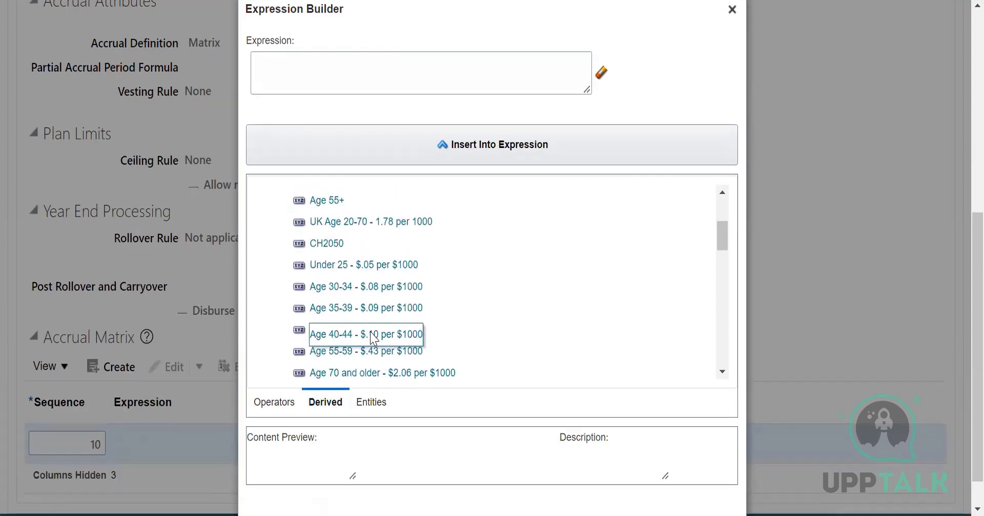
{"action": "scroll", "coordinate": [379, 333], "scroll_direction": "up", "scroll_amount": 3}
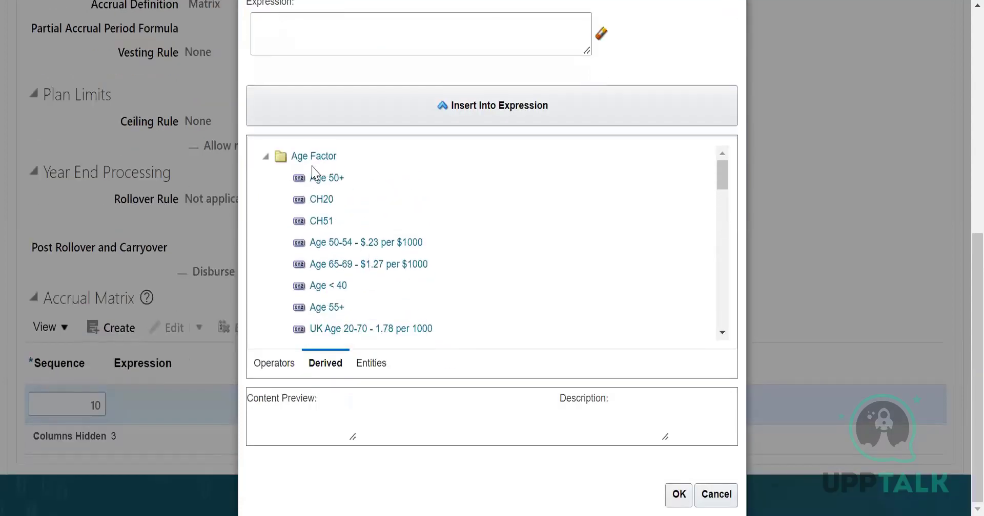
{"action": "left_click", "coordinate": [369, 364]}
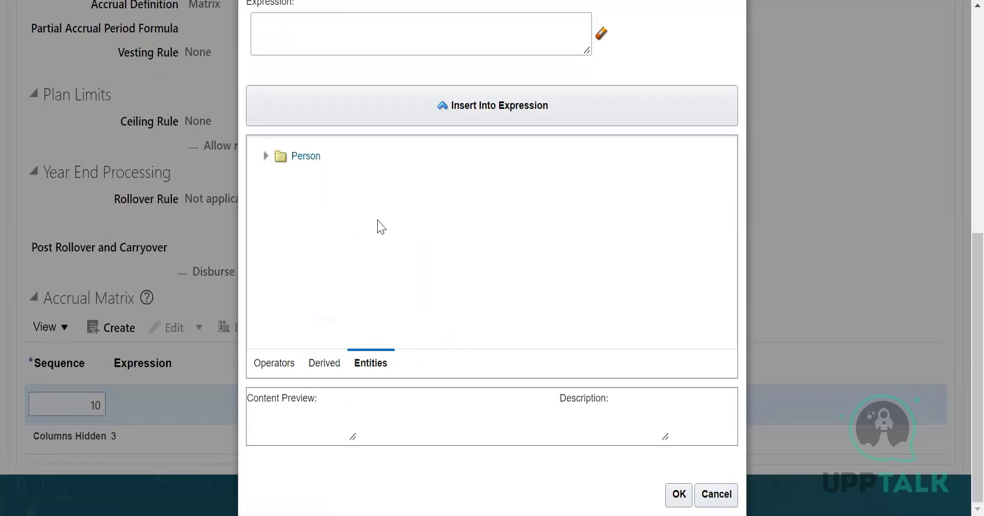
{"action": "left_click", "coordinate": [266, 156]}
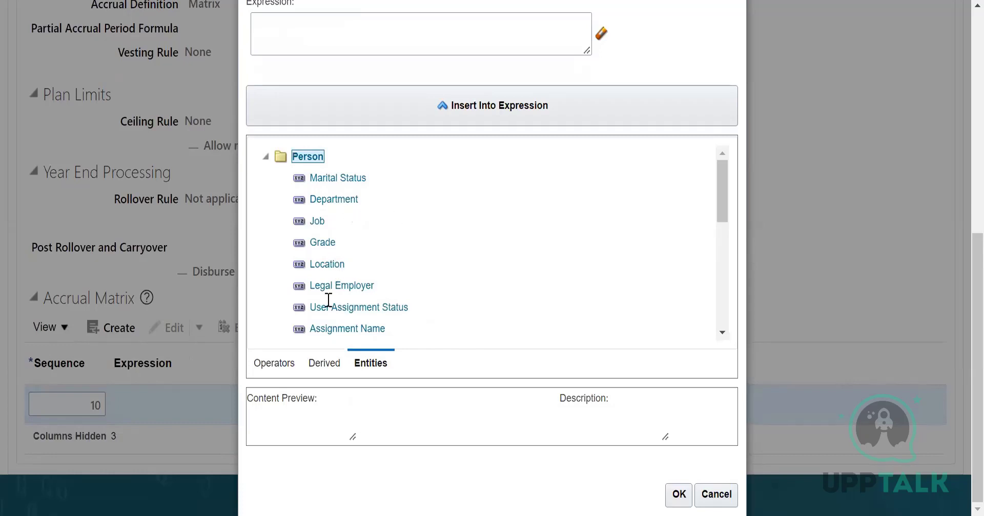
{"action": "scroll", "coordinate": [387, 269], "scroll_direction": "down", "scroll_amount": 3}
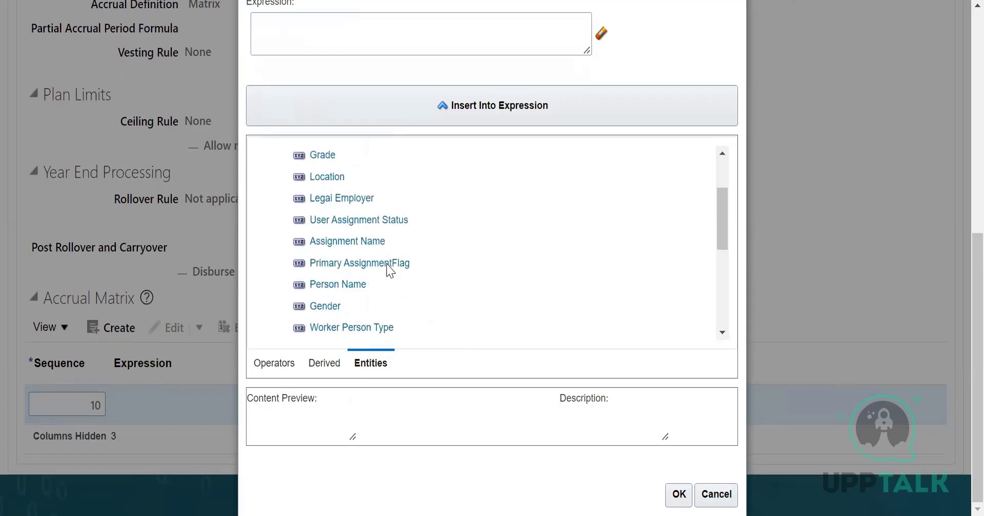
{"action": "scroll", "coordinate": [463, 323], "scroll_direction": "up", "scroll_amount": 3}
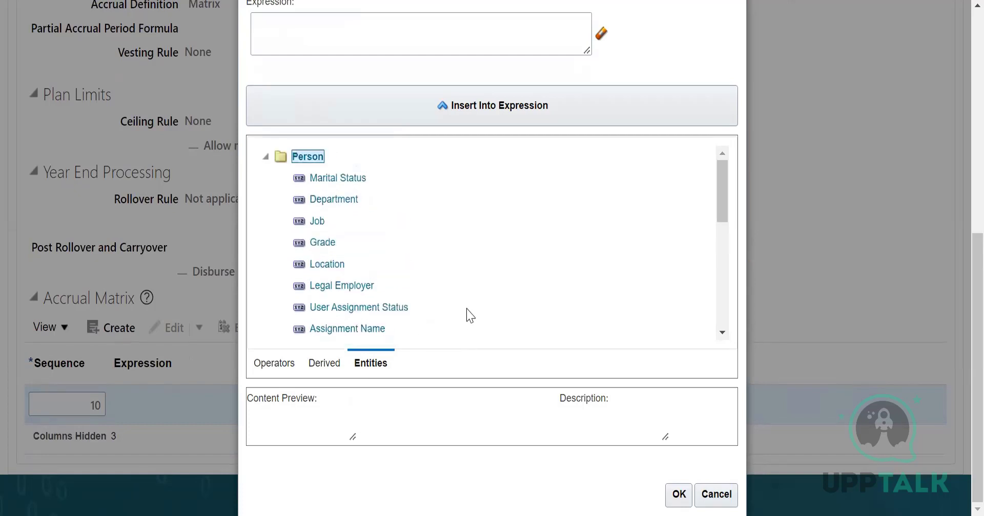
{"action": "left_click", "coordinate": [277, 362]}
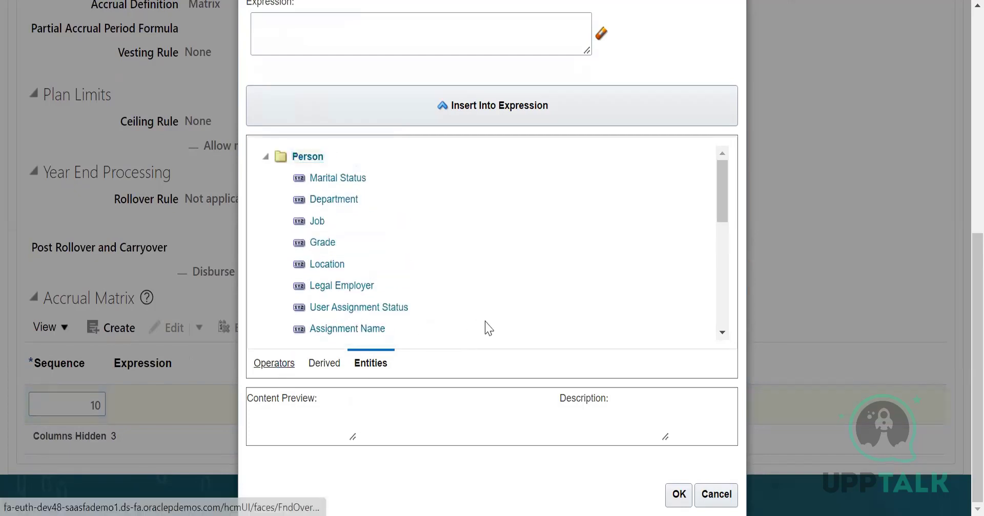
{"action": "scroll", "coordinate": [453, 308], "scroll_direction": "down", "scroll_amount": 5}
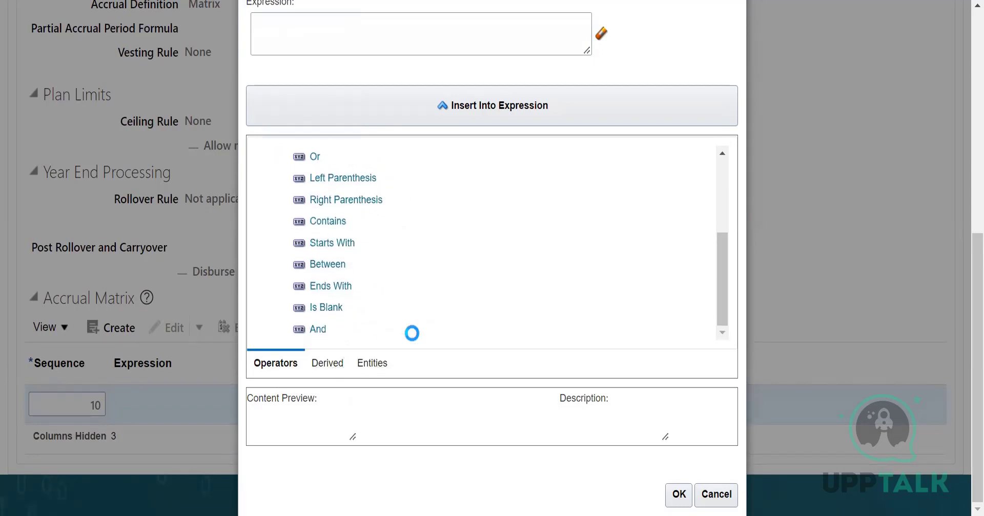
Insert the derived Length Of Service factor Less than 3 Months into the expression, and display the available operators.
{"action": "scroll", "coordinate": [467, 282], "scroll_direction": "down", "scroll_amount": 15}
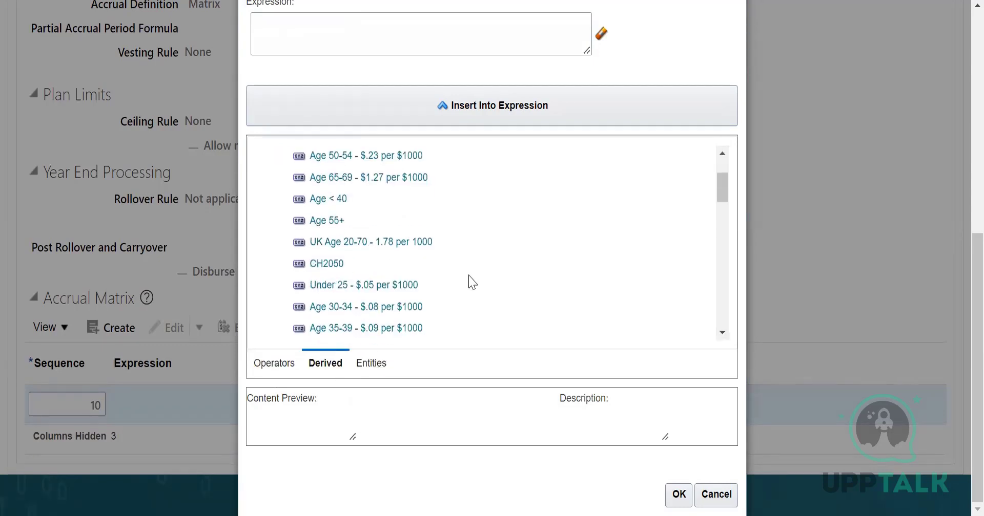
{"action": "scroll", "coordinate": [468, 282], "scroll_direction": "down", "scroll_amount": 10}
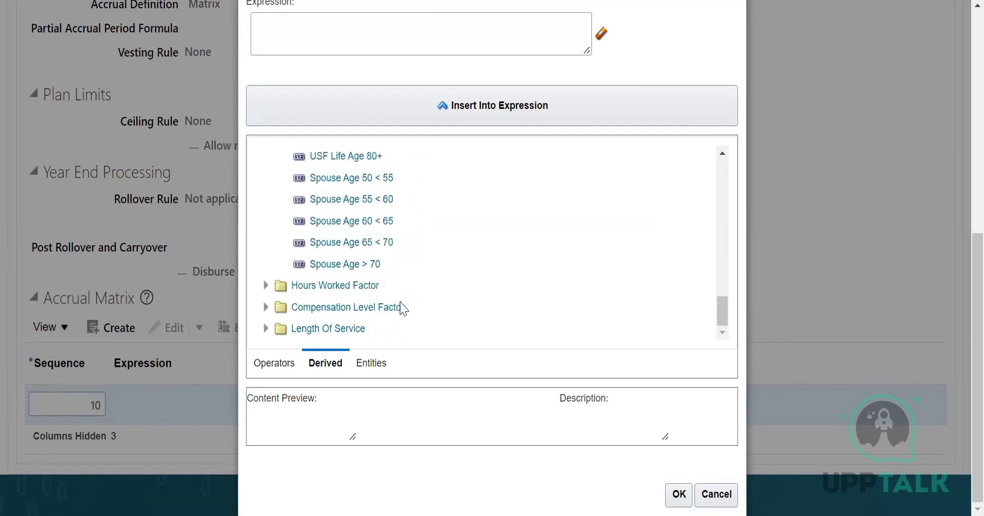
{"action": "left_click", "coordinate": [265, 285]}
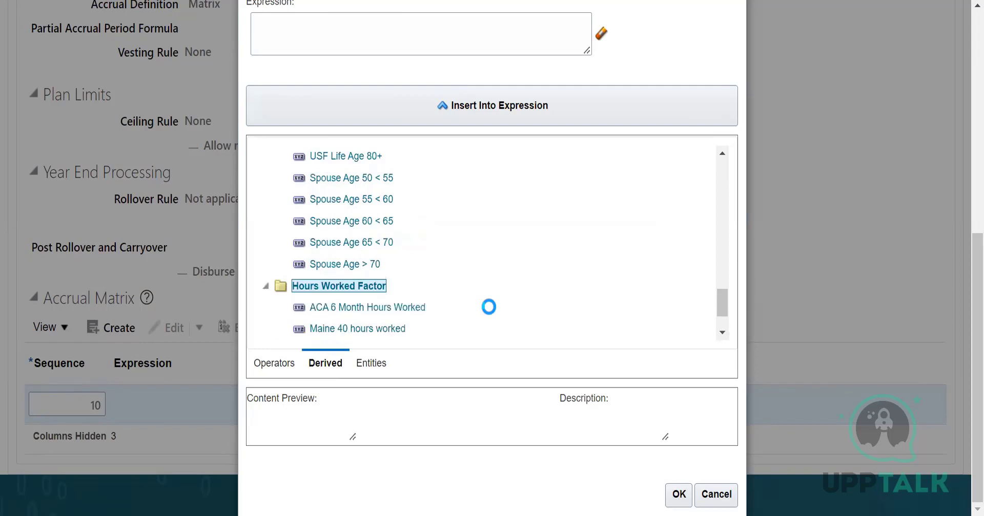
{"action": "scroll", "coordinate": [490, 308], "scroll_direction": "down", "scroll_amount": 2}
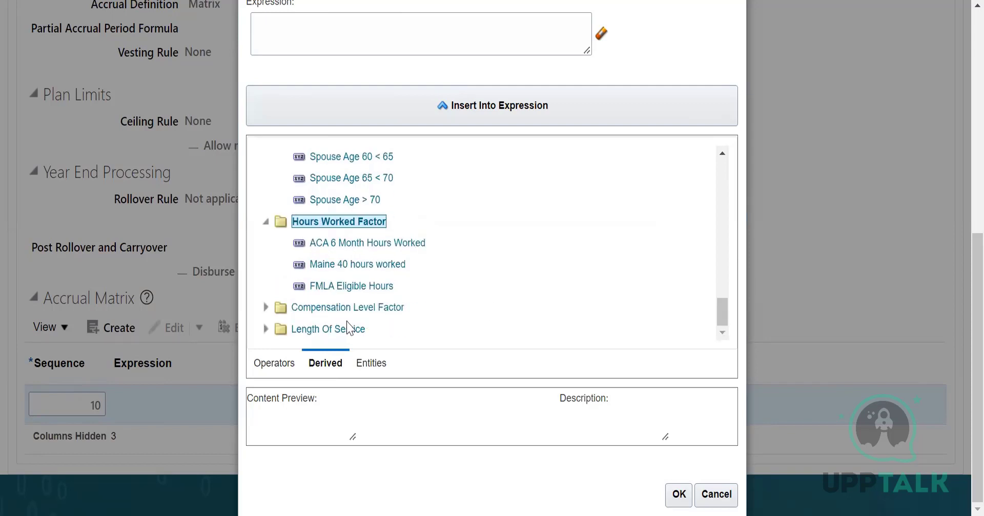
{"action": "left_click", "coordinate": [266, 329]}
{"action": "scroll", "coordinate": [460, 319], "scroll_direction": "down", "scroll_amount": 4}
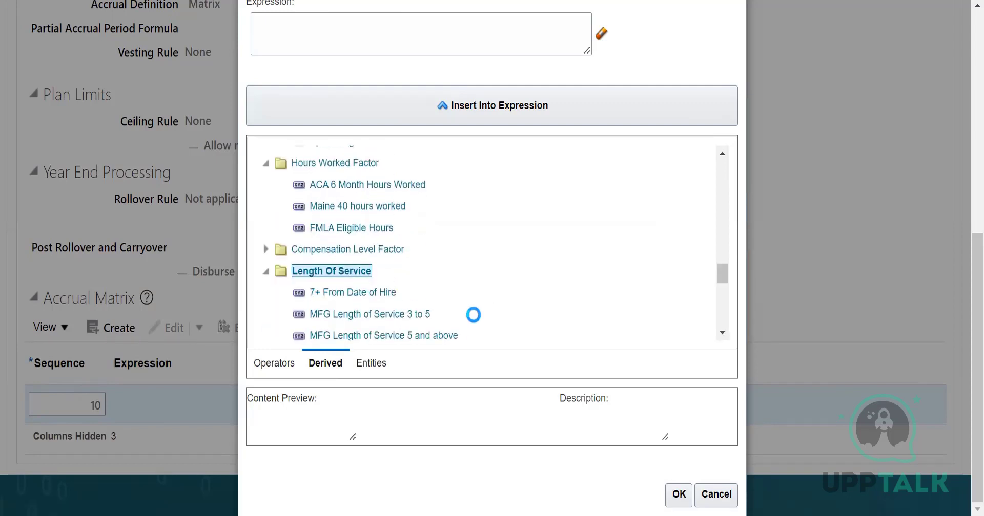
{"action": "left_click", "coordinate": [354, 277]}
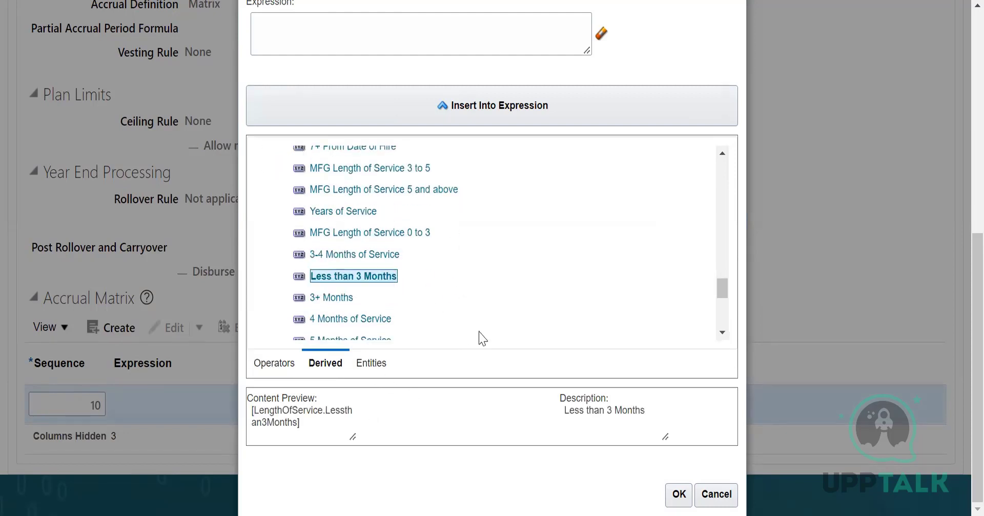
{"action": "left_click", "coordinate": [485, 105]}
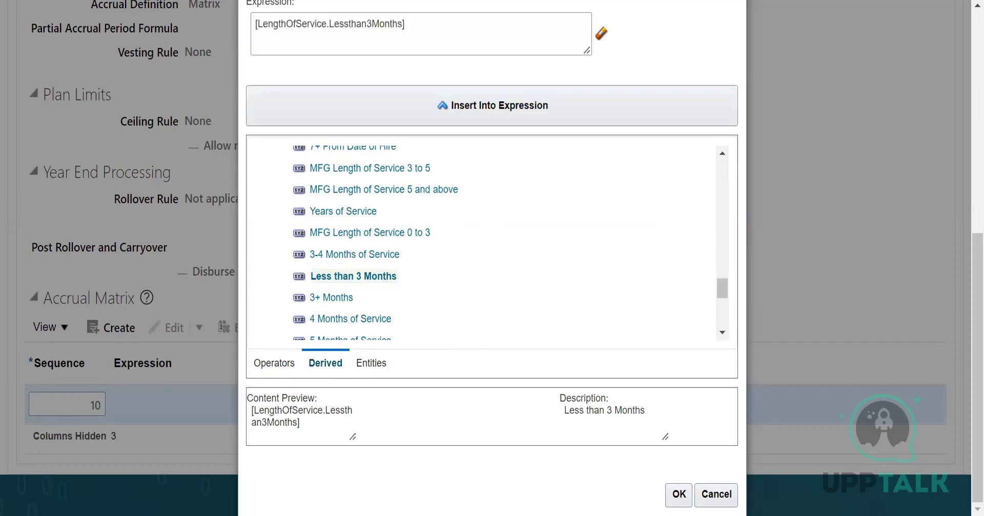
{"action": "left_click", "coordinate": [275, 363]}
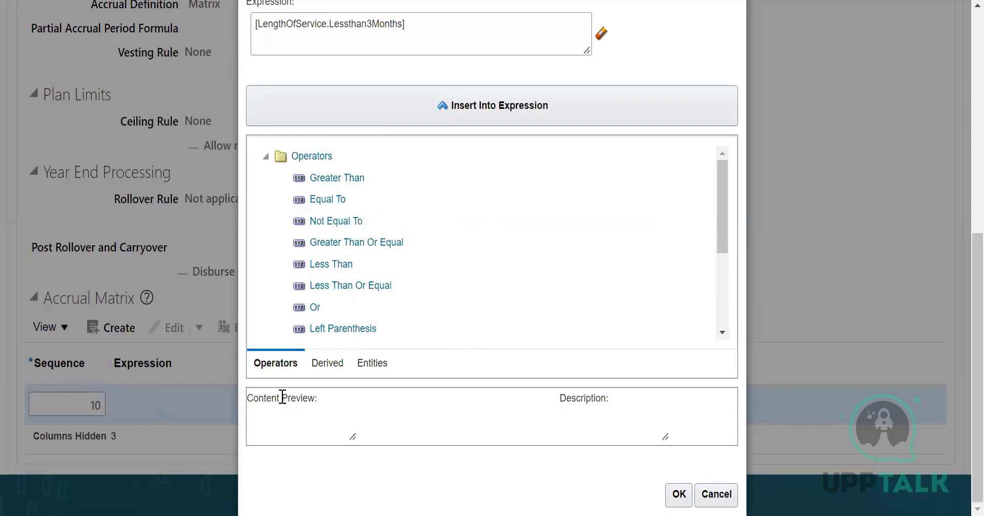
Complete the sequence 10 expression with the Greater Than operator and the value 5, and accept it.
{"action": "left_click", "coordinate": [336, 177]}
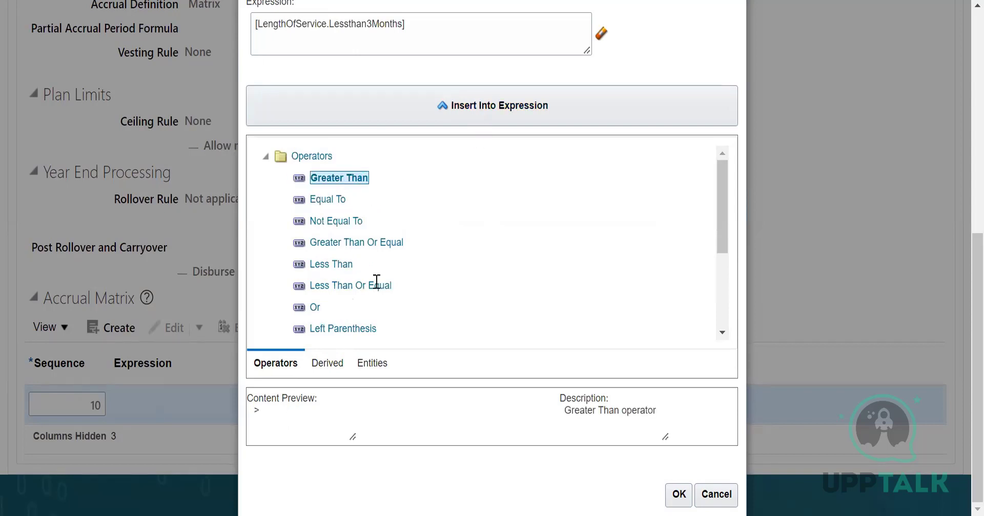
{"action": "left_click", "coordinate": [500, 106]}
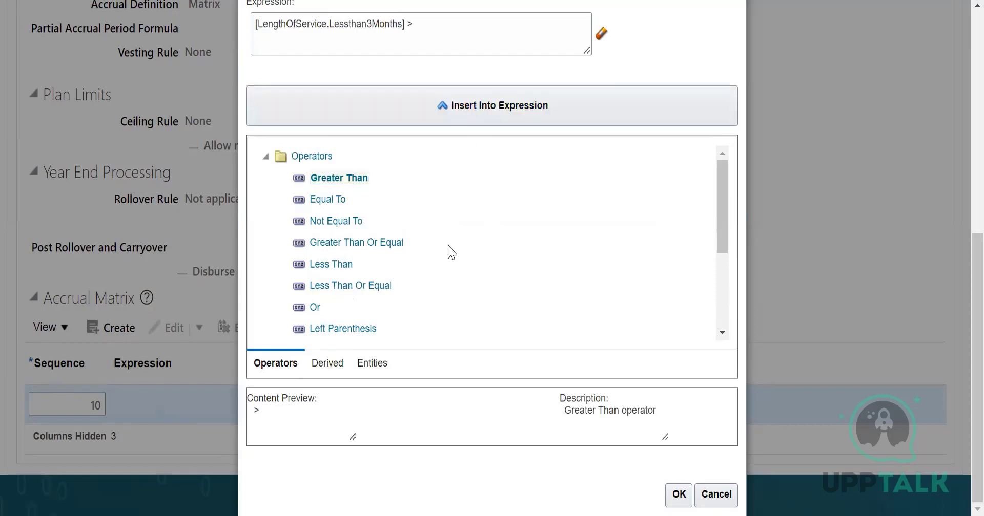
{"action": "left_click", "coordinate": [461, 20]}
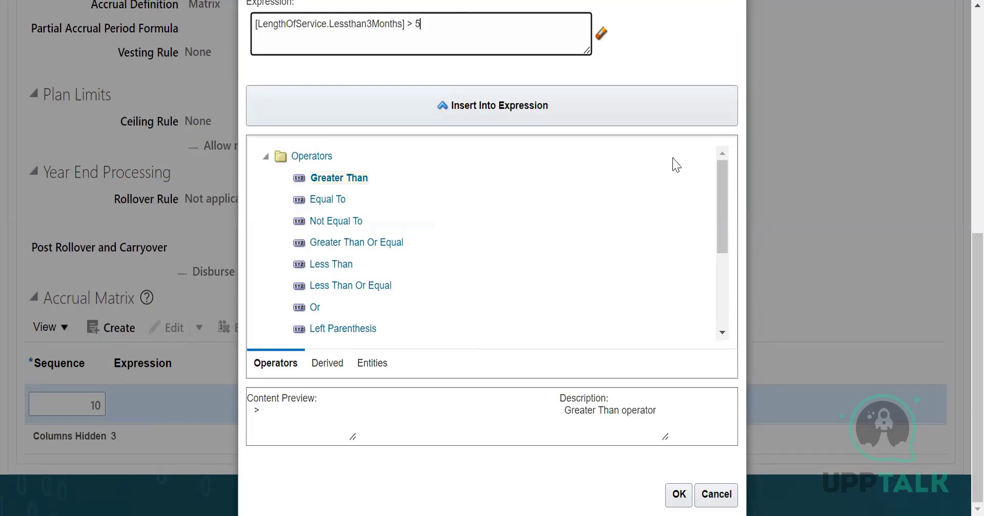
{"action": "left_click", "coordinate": [679, 494]}
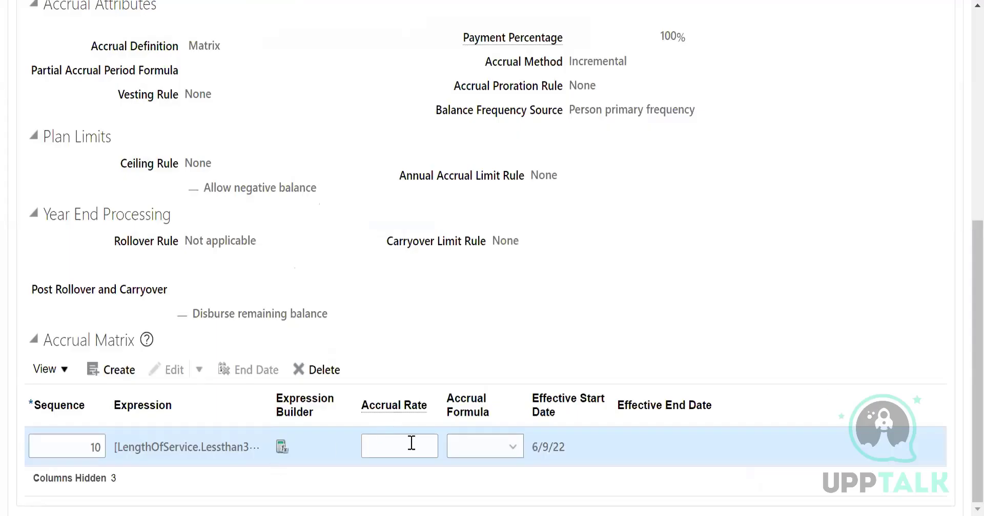
Set the accrual rate of the sequence 10 row to 200 and check the accrual formula choices, leaving the formula blank.
{"action": "left_click", "coordinate": [411, 443]}
{"action": "type", "text": "200"}
{"action": "left_click", "coordinate": [508, 446]}
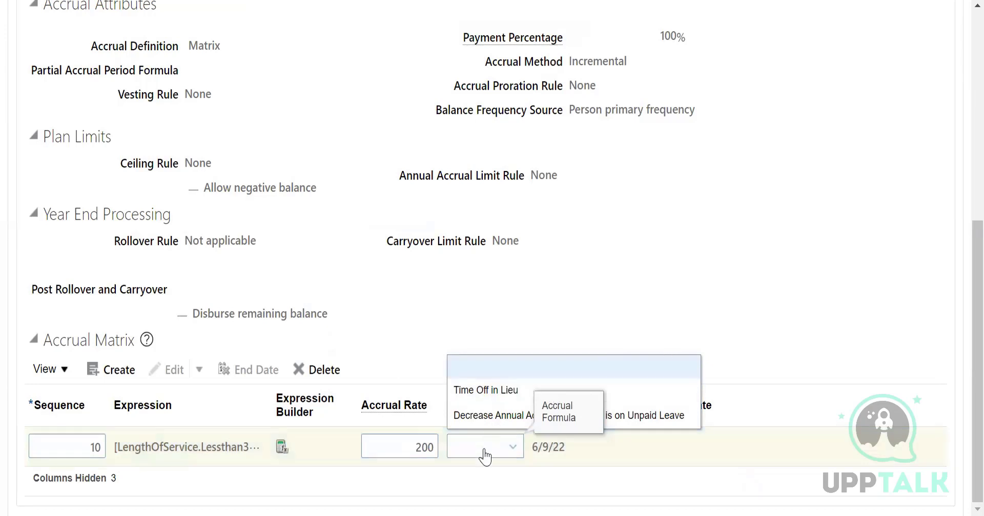
{"action": "left_click", "coordinate": [637, 281]}
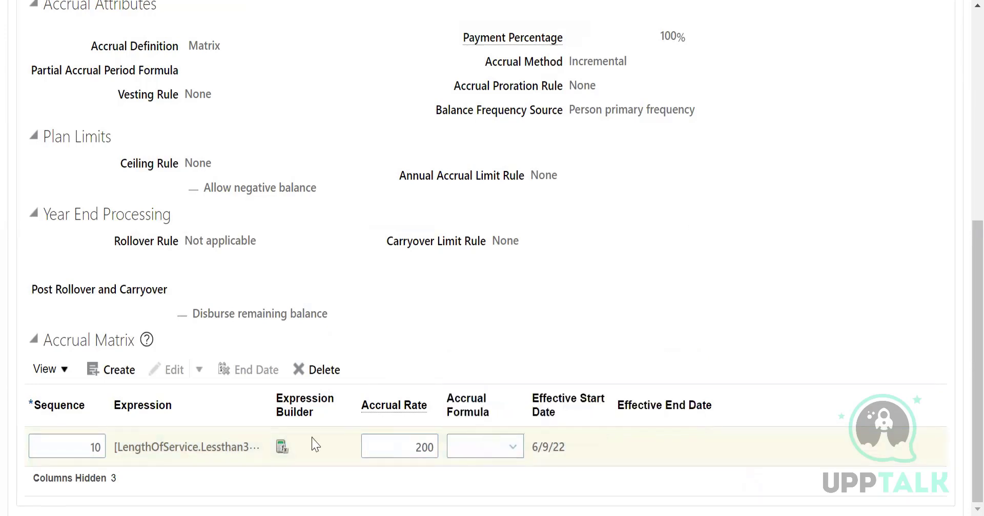
Add a second row with sequence 20 to the accrual matrix.
{"action": "left_click", "coordinate": [100, 374]}
{"action": "left_click", "coordinate": [86, 442]}
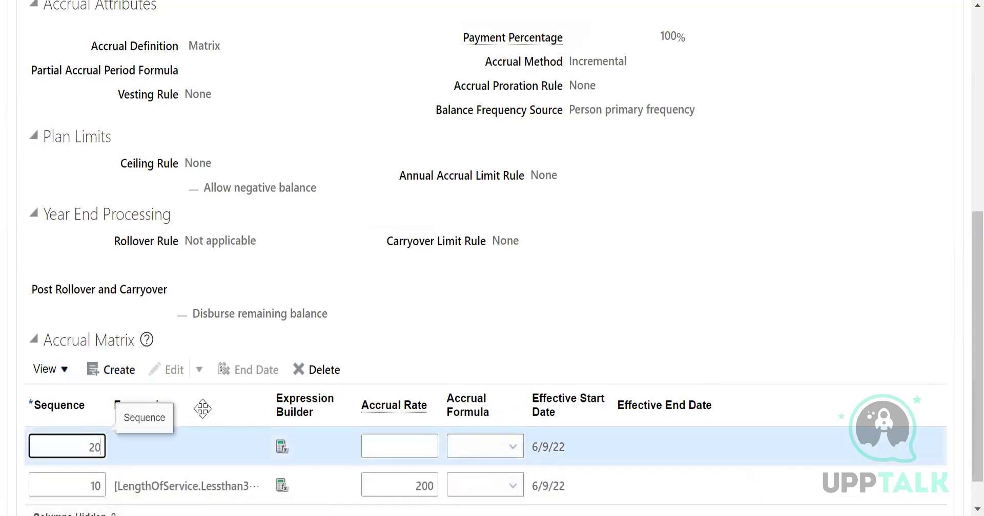
{"action": "scroll", "coordinate": [308, 374], "scroll_direction": "down", "scroll_amount": 1}
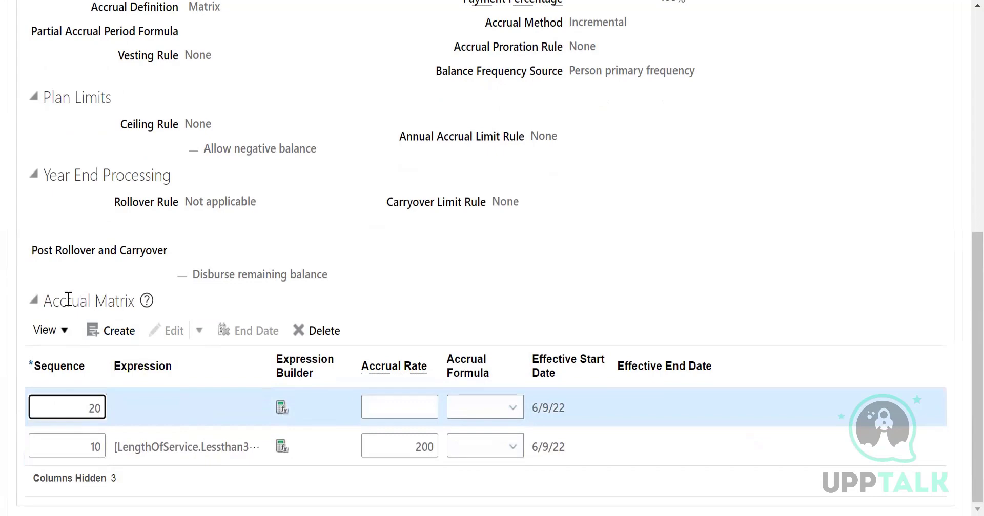
{"action": "scroll", "coordinate": [123, 310], "scroll_direction": "up", "scroll_amount": 10}
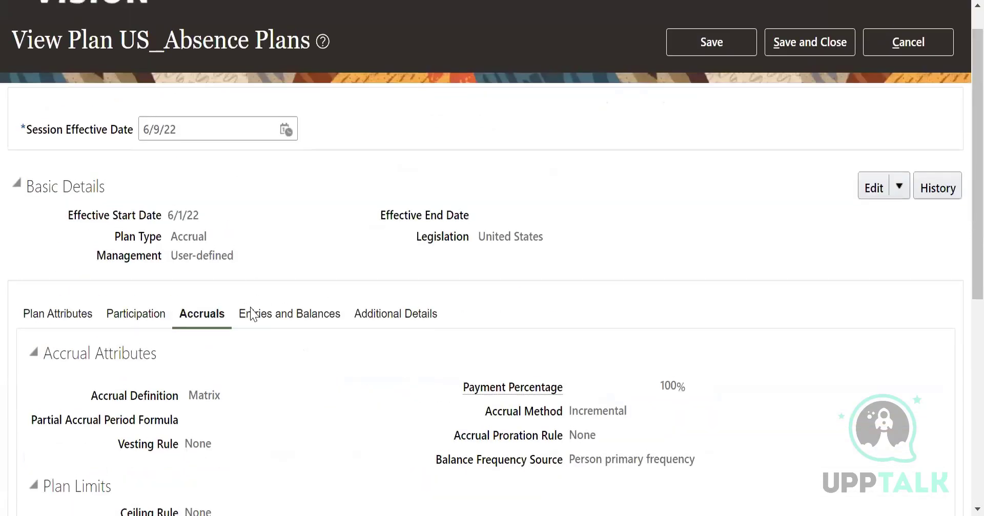
{"action": "scroll", "coordinate": [268, 371], "scroll_direction": "down", "scroll_amount": 1}
{"action": "scroll", "coordinate": [293, 343], "scroll_direction": "down", "scroll_amount": 3}
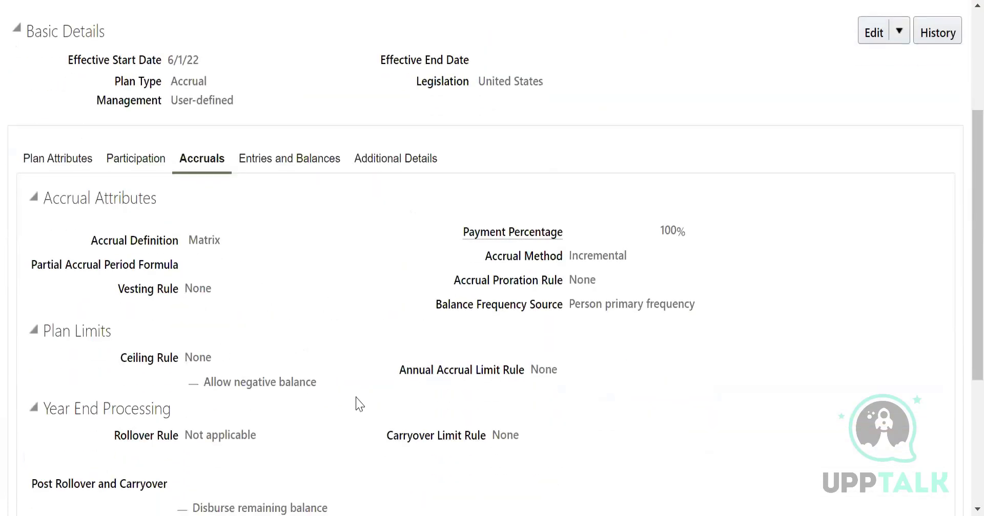
{"action": "scroll", "coordinate": [351, 404], "scroll_direction": "down", "scroll_amount": 5}
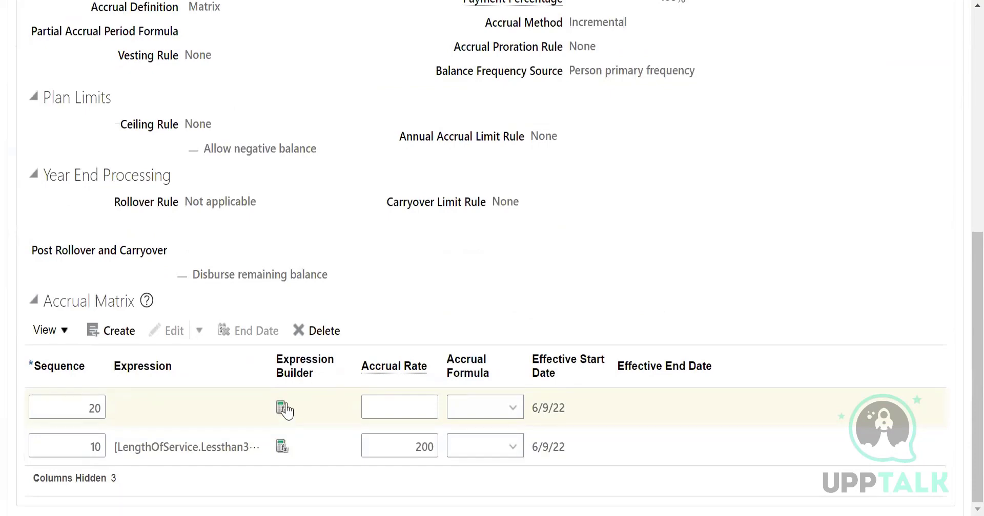
Open the expression builder for the sequence 20 row and look through the available operators.
{"action": "left_click", "coordinate": [282, 408]}
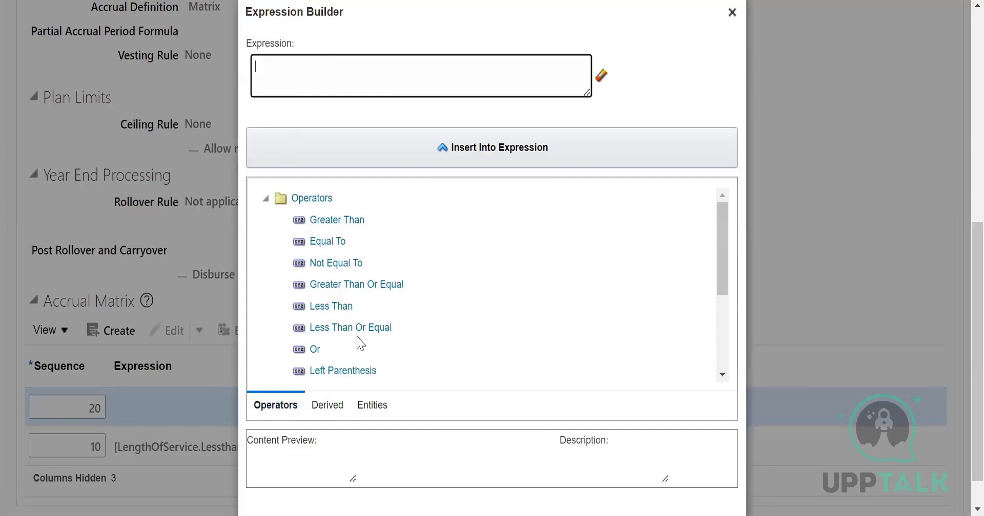
{"action": "scroll", "coordinate": [363, 307], "scroll_direction": "down", "scroll_amount": 2}
{"action": "scroll", "coordinate": [365, 357], "scroll_direction": "down", "scroll_amount": 2}
{"action": "scroll", "coordinate": [358, 256], "scroll_direction": "up", "scroll_amount": 2}
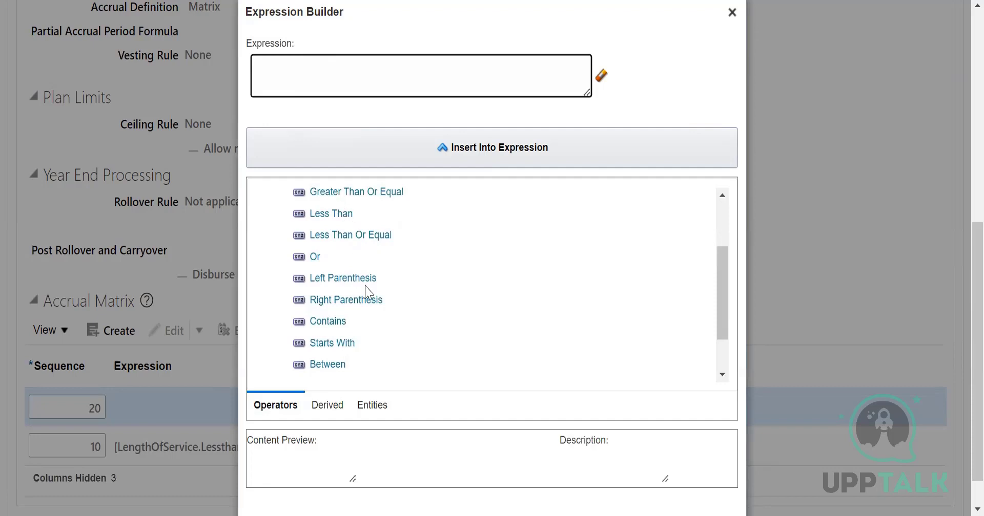
{"action": "scroll", "coordinate": [338, 333], "scroll_direction": "down", "scroll_amount": 2}
Insert the derived factor Age 35-39 - $.09 per $1000 into the expression and try to append the Less Than Or Equal operator.
{"action": "left_click", "coordinate": [326, 405]}
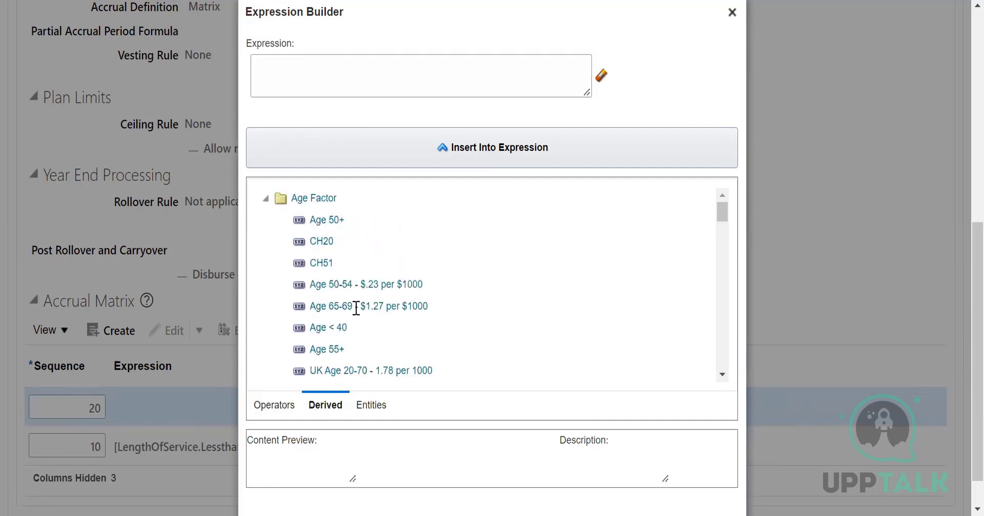
{"action": "scroll", "coordinate": [358, 328], "scroll_direction": "down", "scroll_amount": 4}
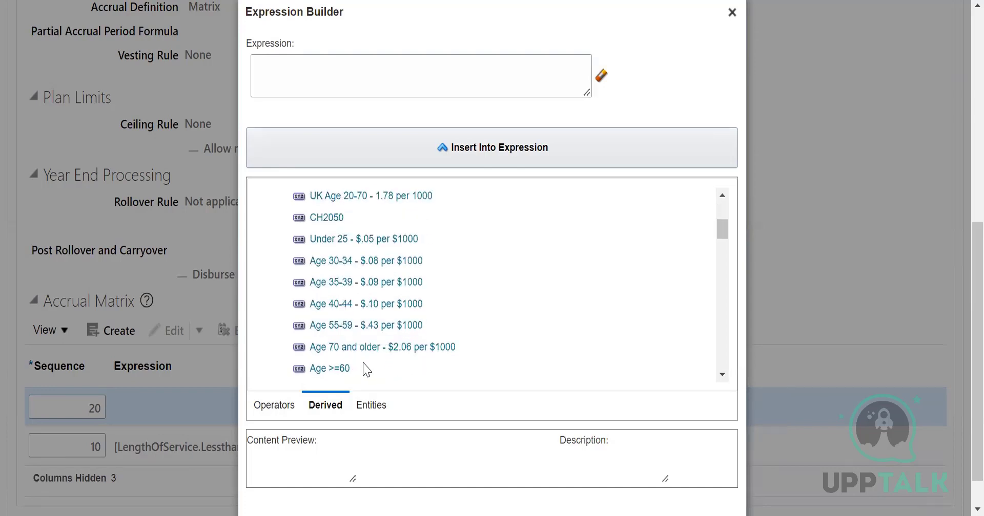
{"action": "left_click", "coordinate": [346, 239]}
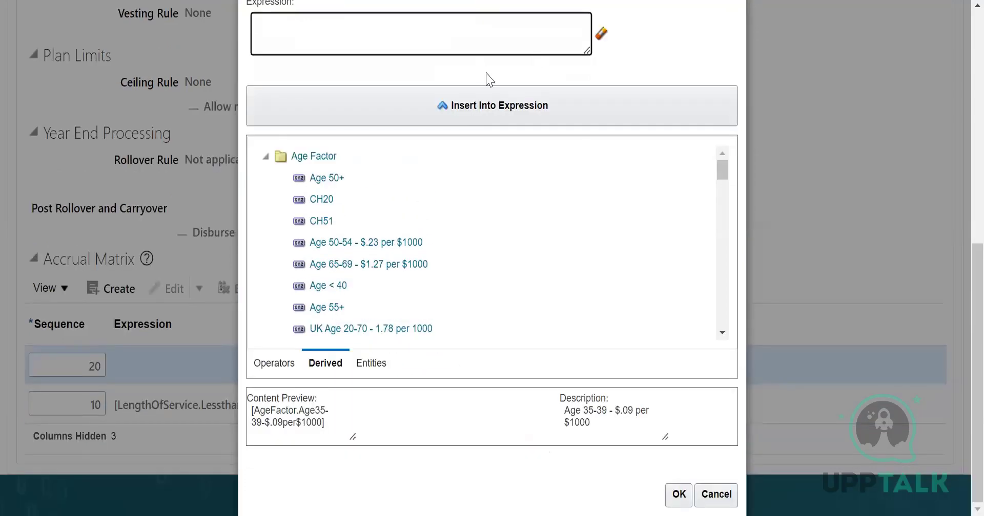
{"action": "left_click", "coordinate": [487, 118]}
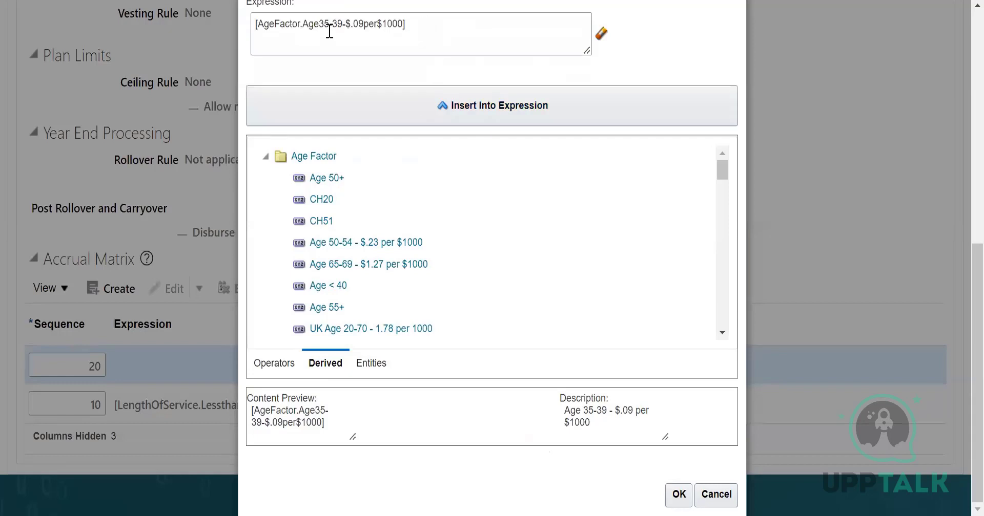
{"action": "left_click", "coordinate": [285, 363]}
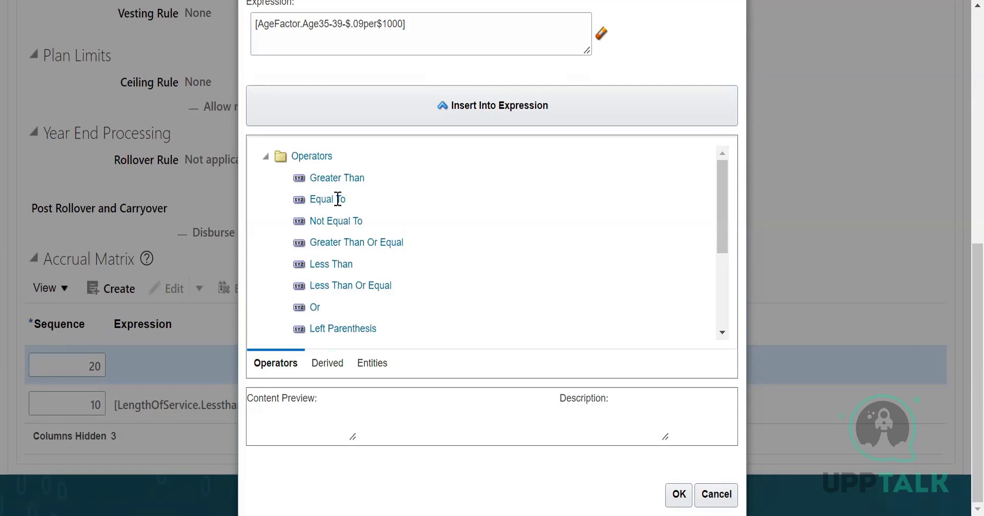
{"action": "left_click", "coordinate": [369, 284]}
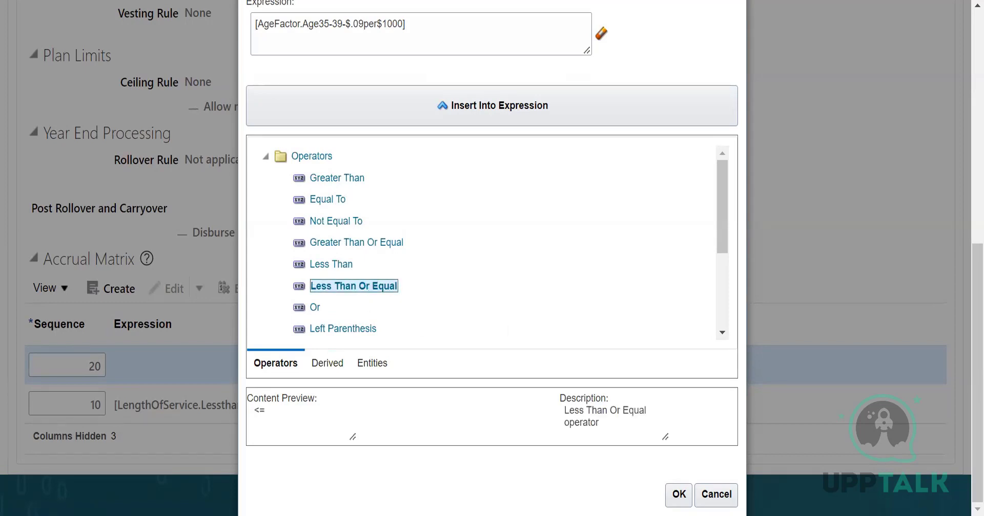
{"action": "left_click", "coordinate": [491, 107]}
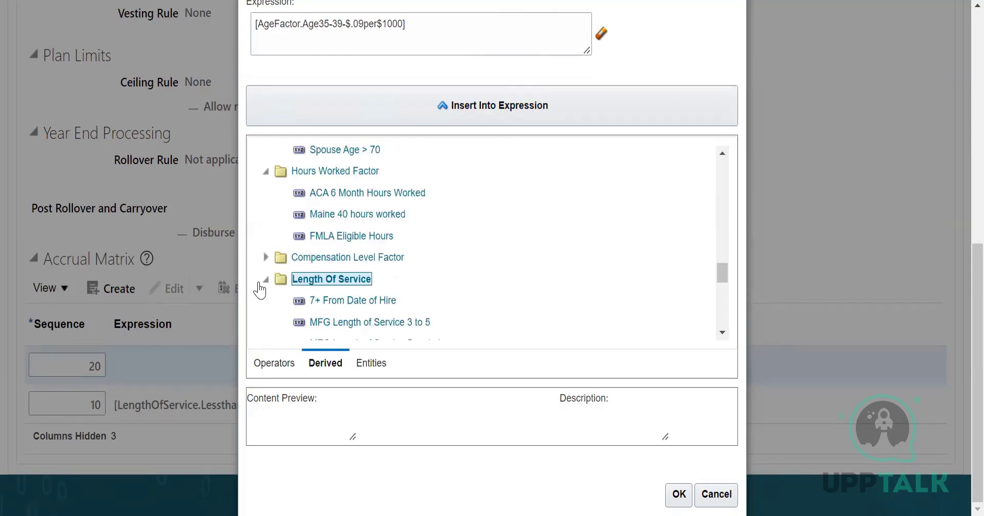
Replace the age factor in the expression with the derived Length Of Service factor Years of Service.
{"action": "left_click", "coordinate": [266, 280]}
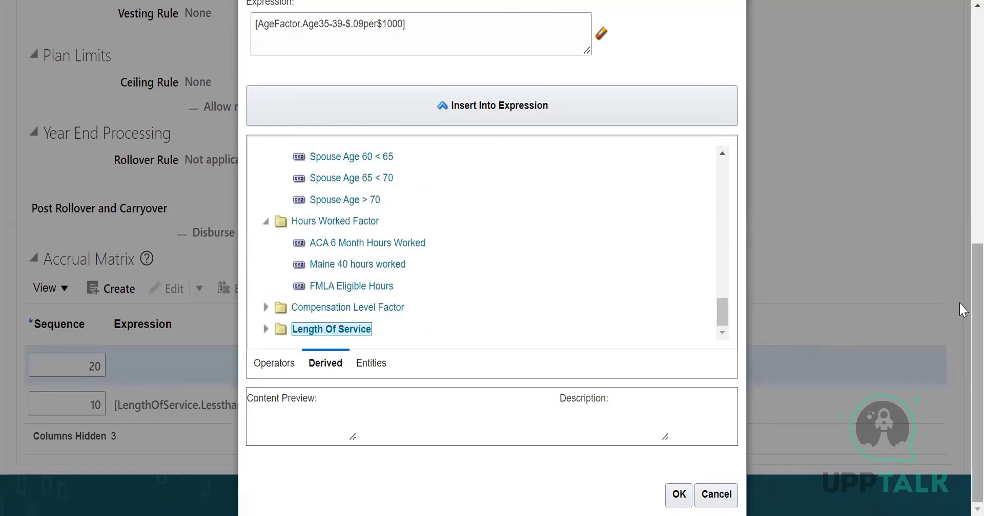
{"action": "left_click", "coordinate": [266, 329]}
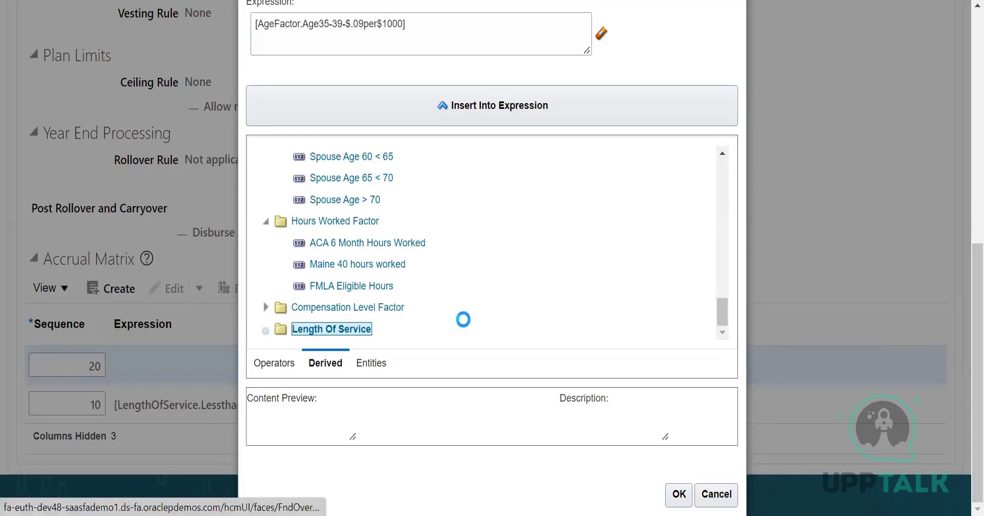
{"action": "scroll", "coordinate": [468, 326], "scroll_direction": "down", "scroll_amount": 3}
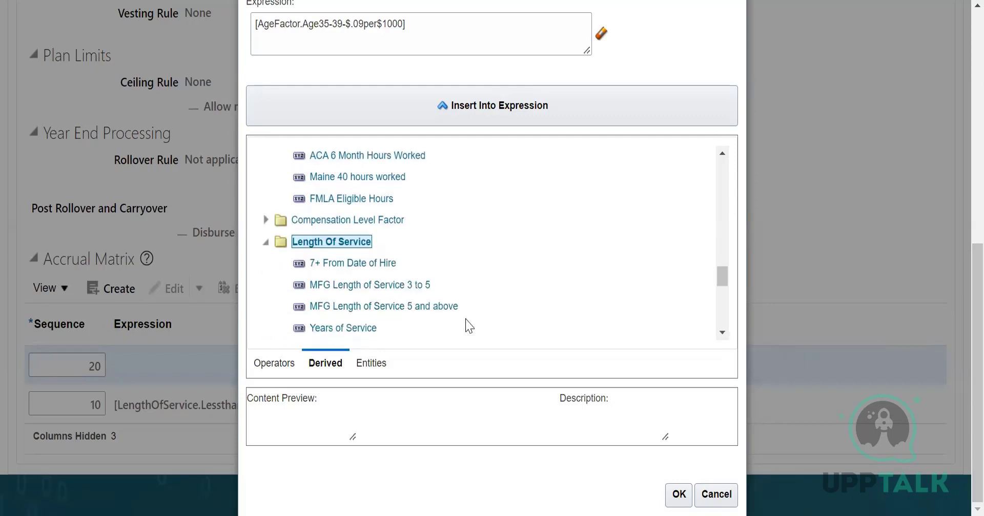
{"action": "left_click", "coordinate": [354, 267]}
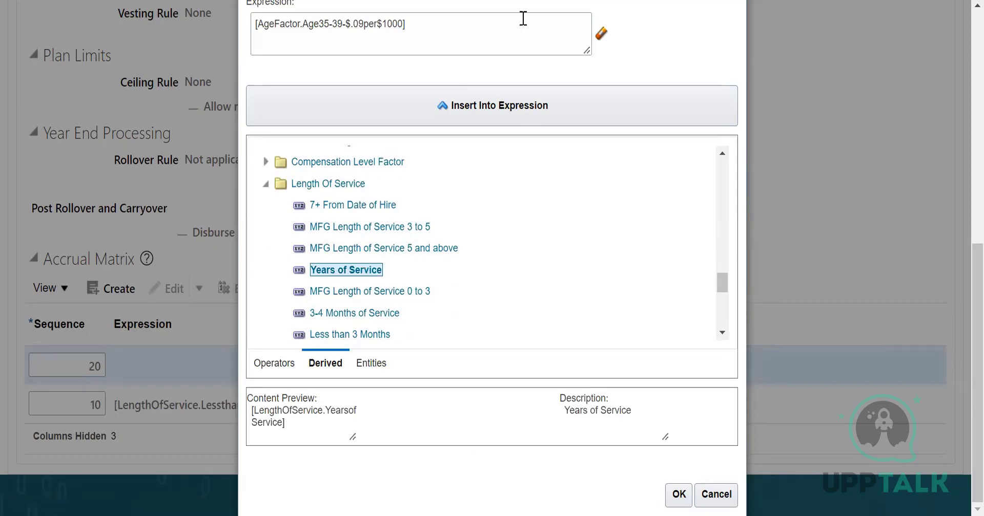
{"action": "left_click", "coordinate": [554, 24]}
{"action": "key", "text": "BackSpace"}
{"action": "key", "text": "BackSpace"}
{"action": "key", "text": "BackSpace"}
{"action": "key", "text": "BackSpace"}
{"action": "key", "text": "BackSpace"}
{"action": "key", "text": "BackSpace"}
{"action": "key", "text": "BackSpace"}
{"action": "key", "text": "BackSpace"}
{"action": "key", "text": "BackSpace"}
{"action": "key", "text": "BackSpace"}
{"action": "key", "text": "BackSpace"}
{"action": "key", "text": "BackSpace"}
{"action": "key", "text": "BackSpace"}
{"action": "key", "text": "BackSpace"}
{"action": "key", "text": "BackSpace"}
{"action": "key", "text": "BackSpace"}
{"action": "key", "text": "BackSpace"}
{"action": "key", "text": "BackSpace"}
{"action": "key", "text": "BackSpace"}
{"action": "key", "text": "BackSpace"}
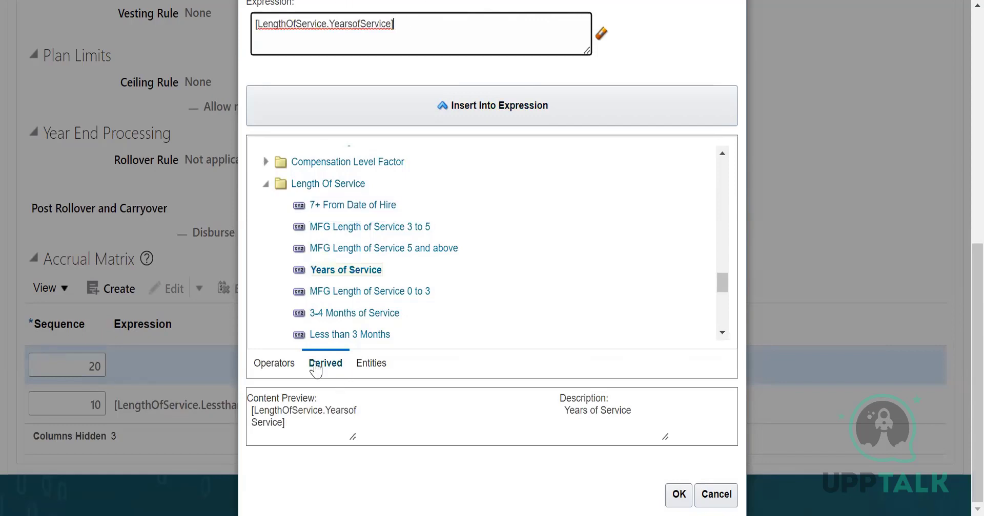
Append the Greater Than operator and the value 10 to the Years of Service expression, and accept it.
{"action": "left_click", "coordinate": [279, 364]}
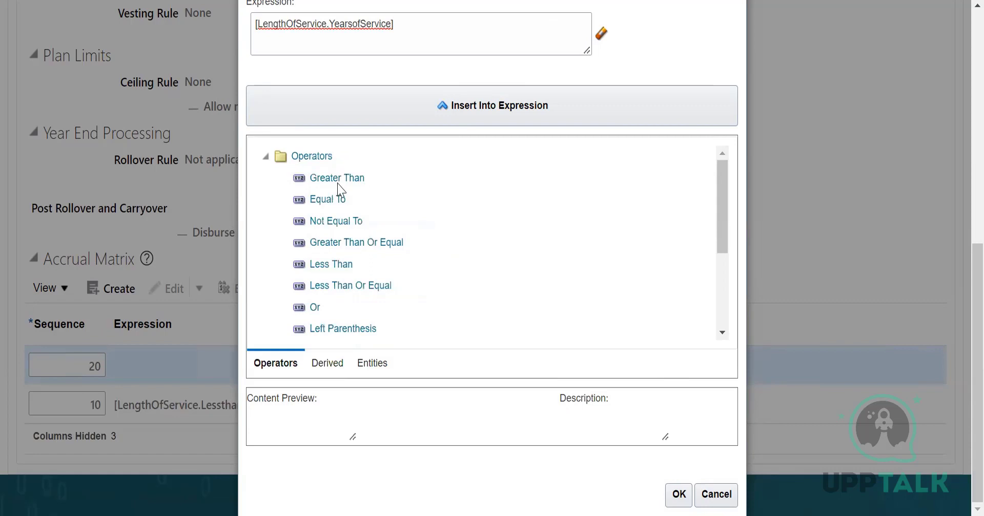
{"action": "left_click", "coordinate": [337, 184]}
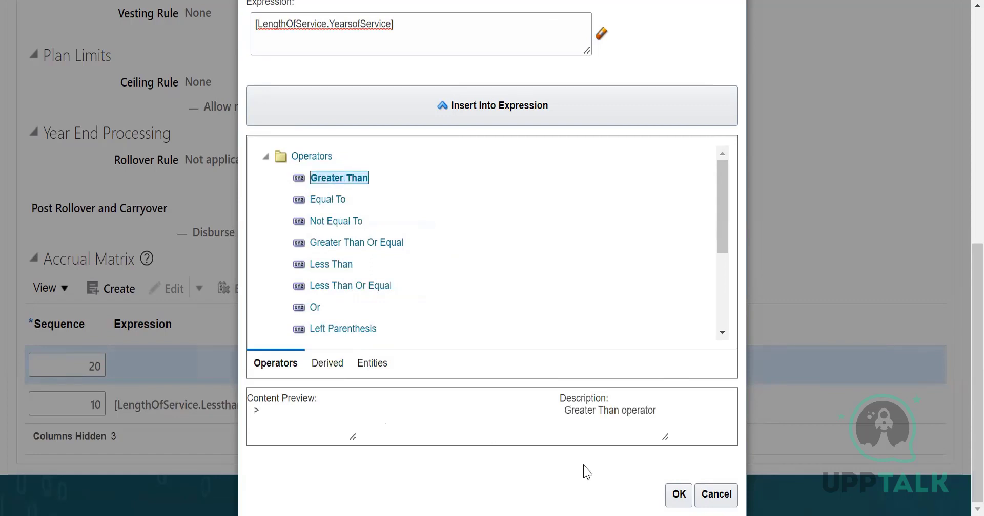
{"action": "left_click", "coordinate": [524, 115]}
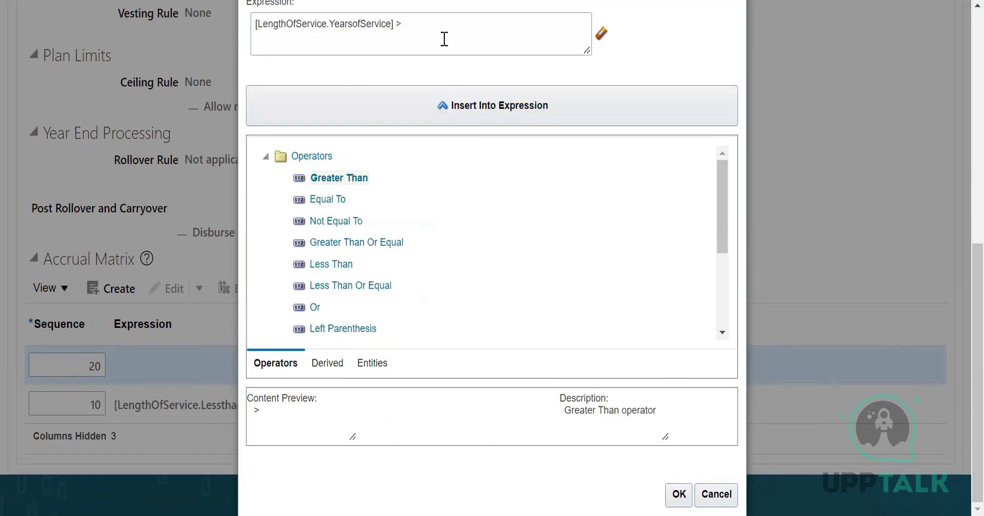
{"action": "left_click", "coordinate": [417, 20]}
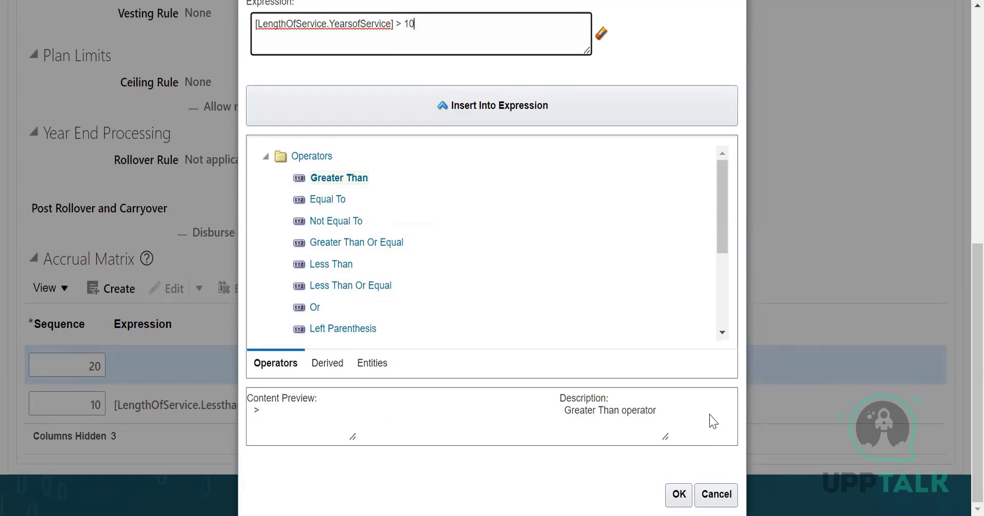
{"action": "left_click", "coordinate": [679, 493]}
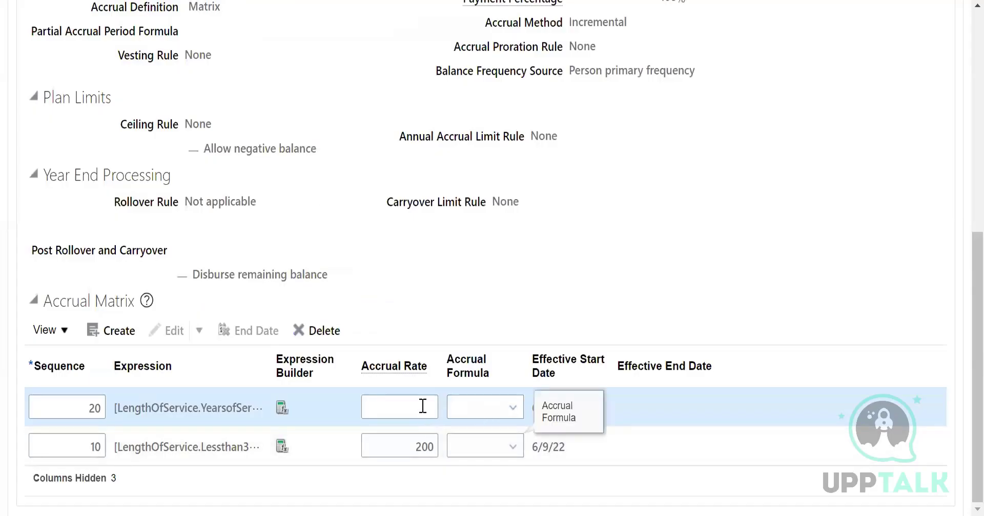
Set the accrual rate of the sequence 20 row to 100.
{"action": "left_click", "coordinate": [423, 406]}
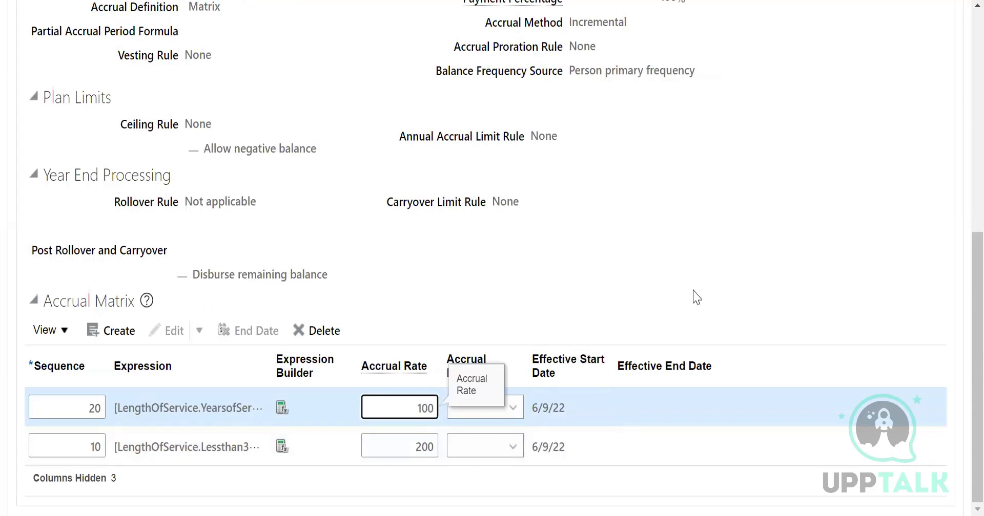
{"action": "scroll", "coordinate": [248, 261], "scroll_direction": "up", "scroll_amount": 8}
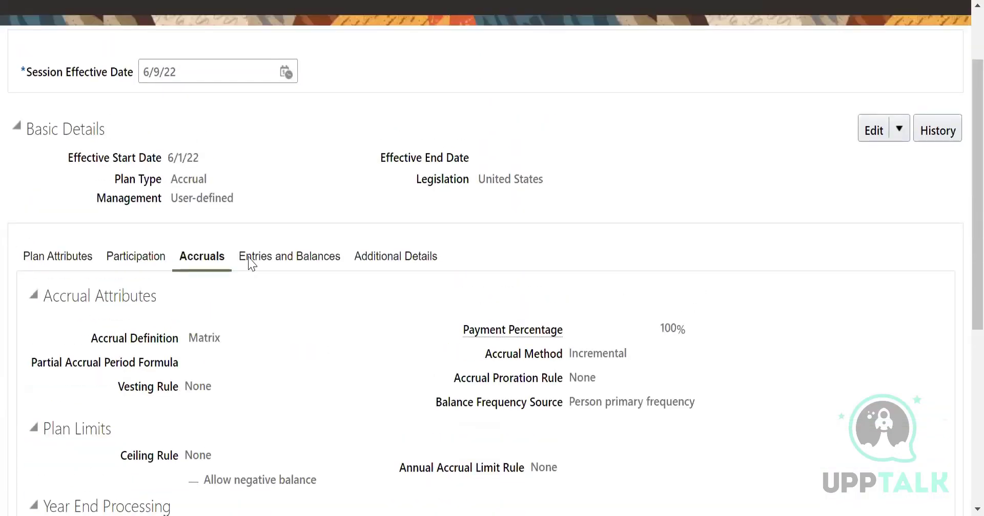
{"action": "scroll", "coordinate": [285, 369], "scroll_direction": "down", "scroll_amount": 1}
{"action": "scroll", "coordinate": [285, 369], "scroll_direction": "down", "scroll_amount": 7}
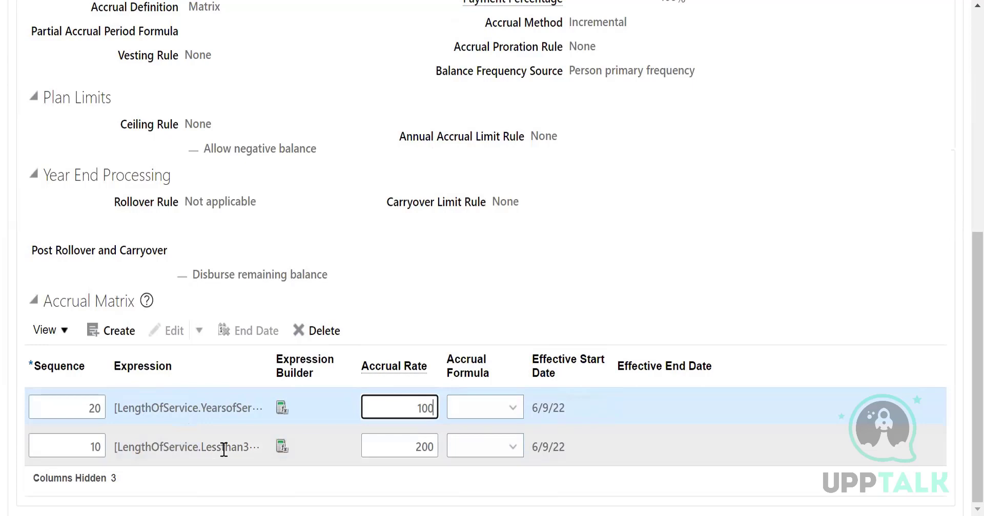
Review the full expression of the sequence 10 row in the Expression Builder and close it without changes.
{"action": "left_click", "coordinate": [239, 449]}
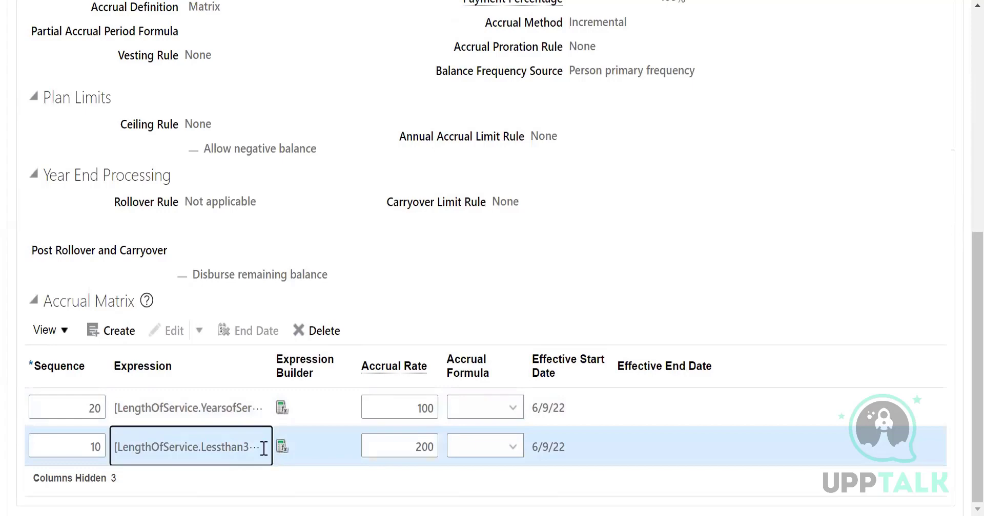
{"action": "triple_click", "coordinate": [209, 451]}
{"action": "left_click", "coordinate": [281, 450]}
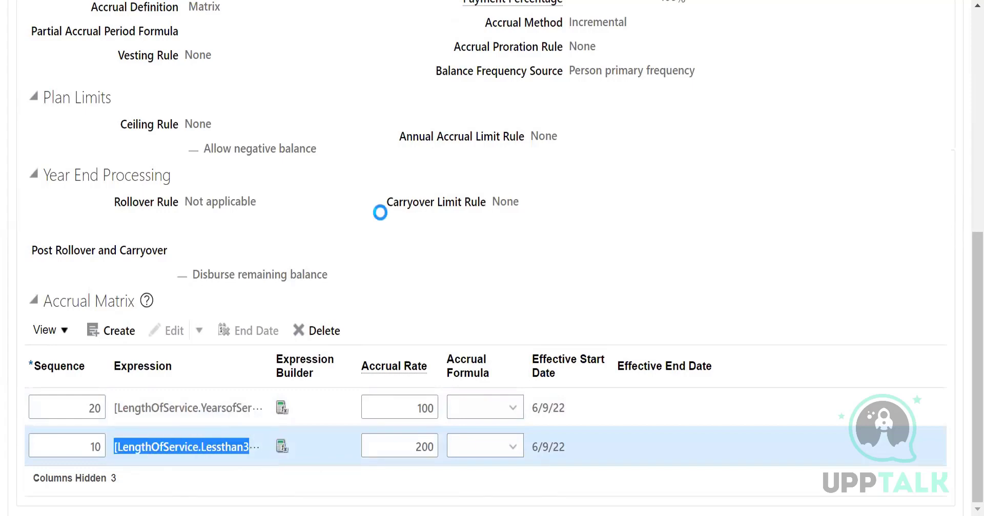
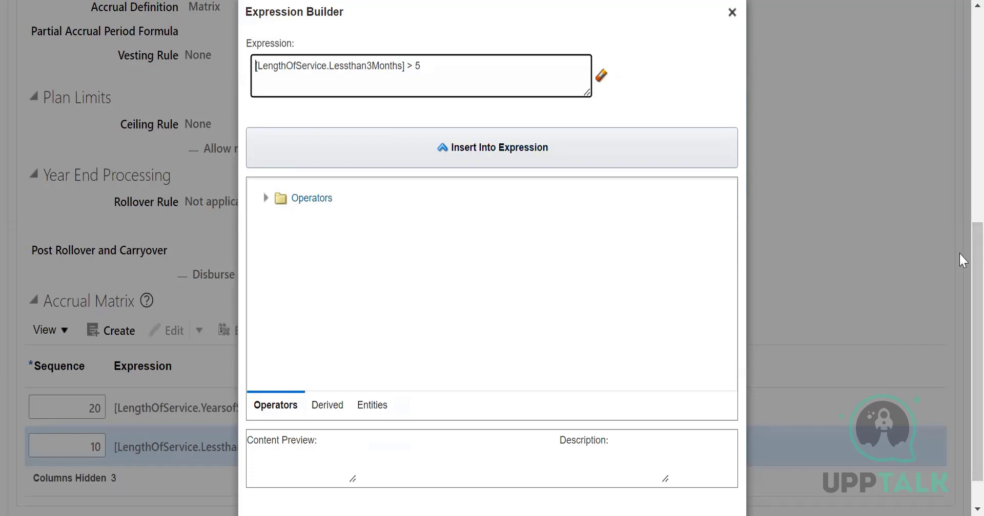
{"action": "left_click_drag", "start_coordinate": [976, 272], "coordinate": [977, 112]}
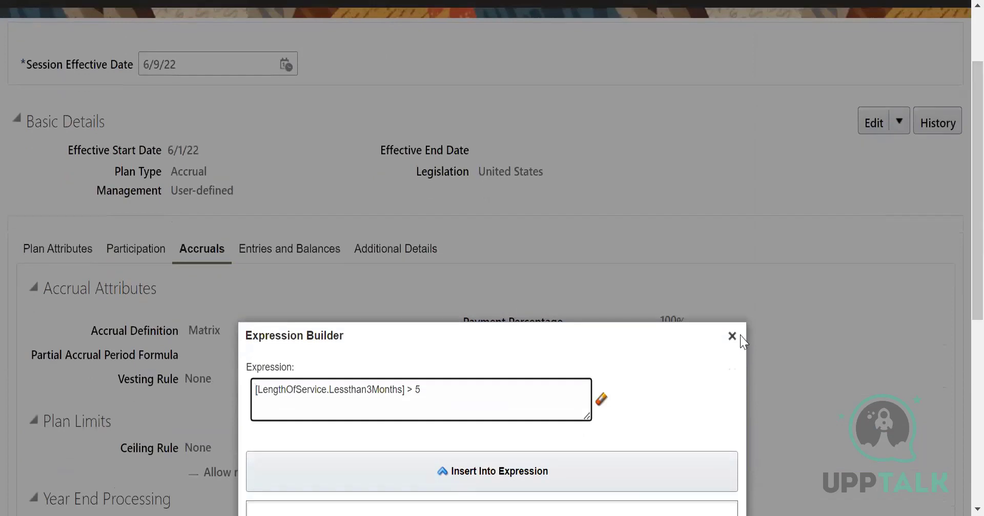
{"action": "left_click", "coordinate": [731, 336]}
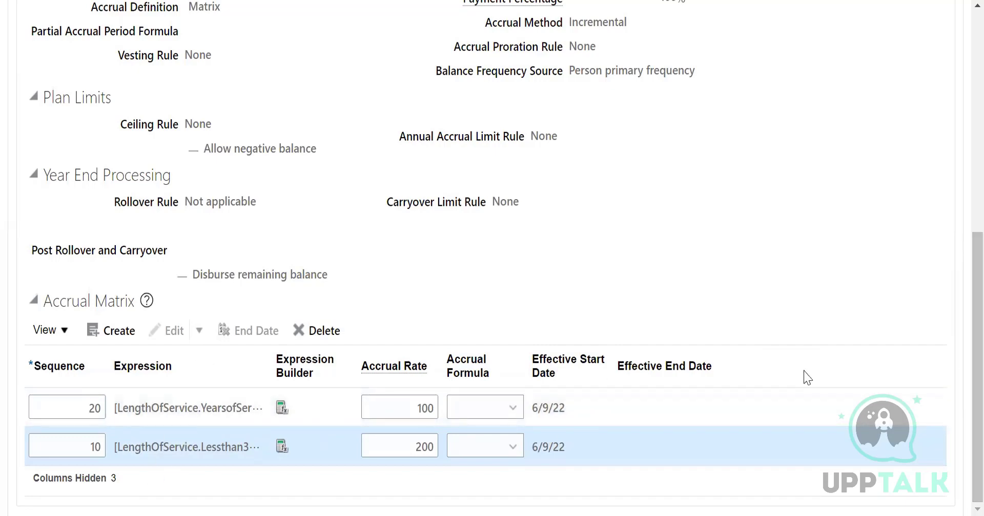
Examine the plan's Entries and Balances settings, from Adjustments and Transfers through Disbursements, Donation and Rates.
{"action": "scroll", "coordinate": [962, 360], "scroll_direction": "up", "scroll_amount": 7}
{"action": "left_click", "coordinate": [288, 254]}
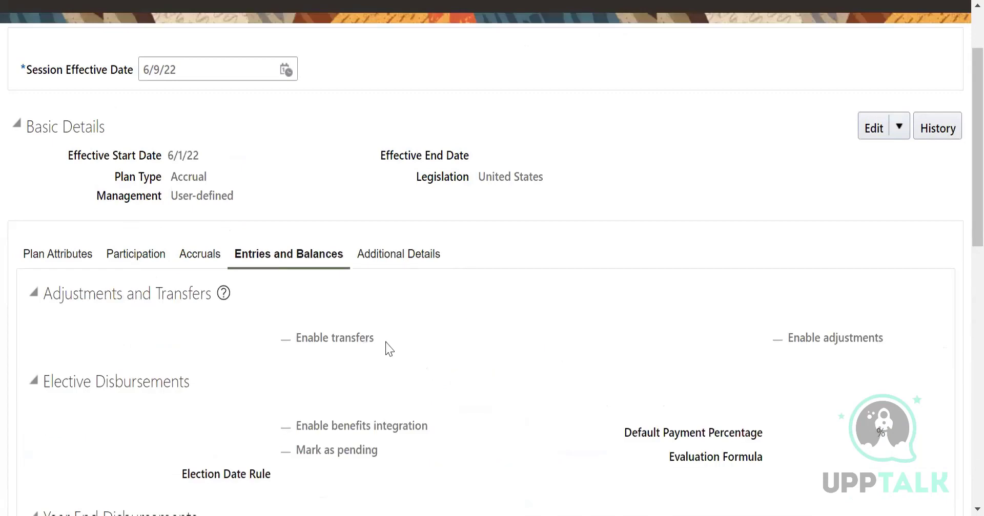
{"action": "scroll", "coordinate": [666, 308], "scroll_direction": "down", "scroll_amount": 3}
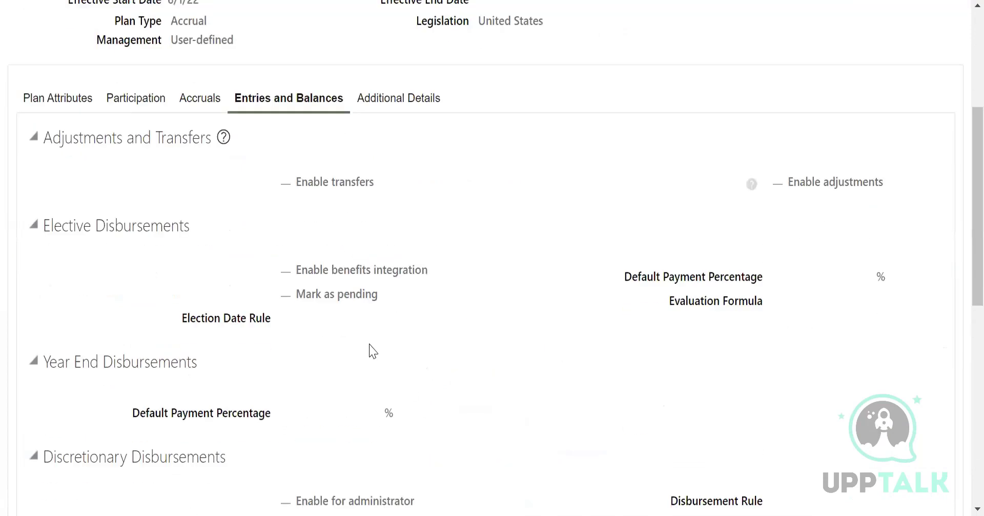
{"action": "scroll", "coordinate": [371, 350], "scroll_direction": "down", "scroll_amount": 6}
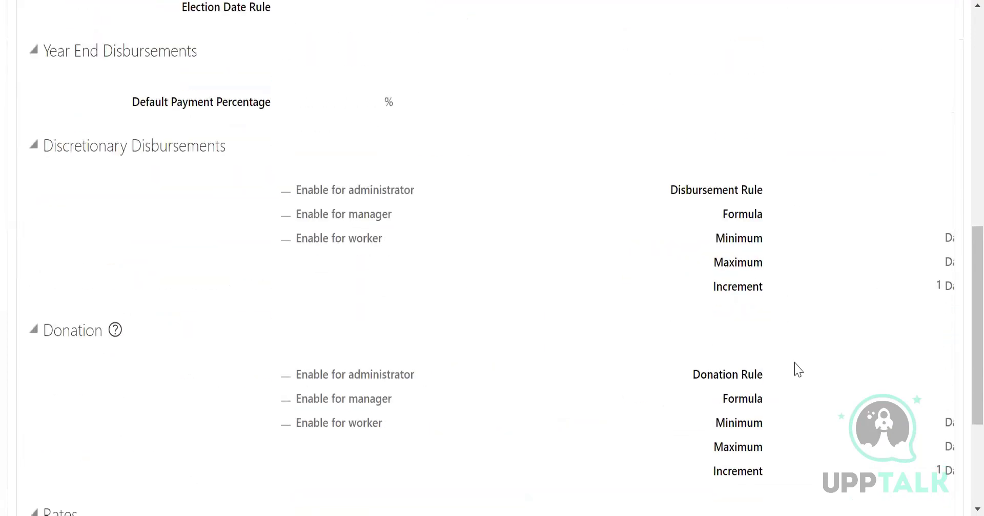
{"action": "scroll", "coordinate": [795, 369], "scroll_direction": "down", "scroll_amount": 4}
{"action": "scroll", "coordinate": [737, 279], "scroll_direction": "up", "scroll_amount": 6}
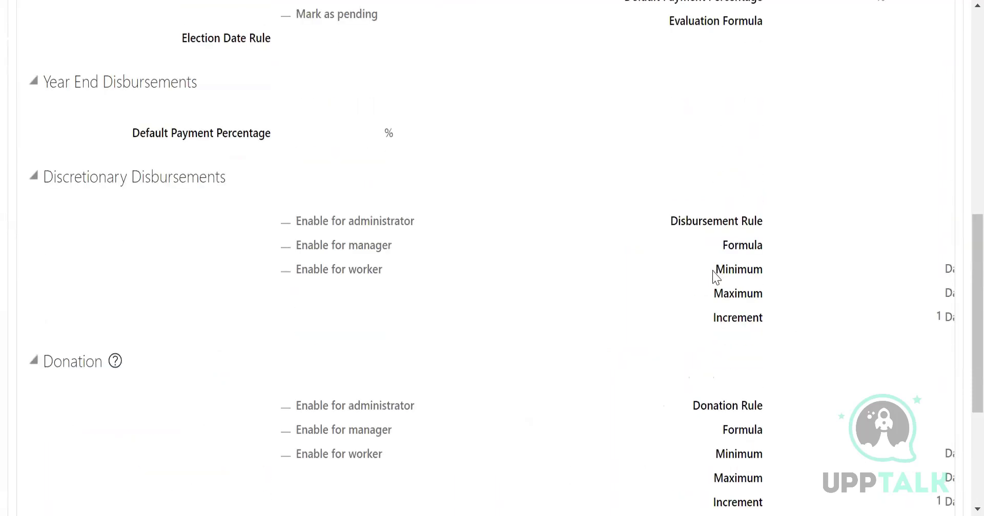
{"action": "scroll", "coordinate": [374, 142], "scroll_direction": "up", "scroll_amount": 3}
{"action": "left_click_drag", "start_coordinate": [83, 92], "coordinate": [182, 94]}
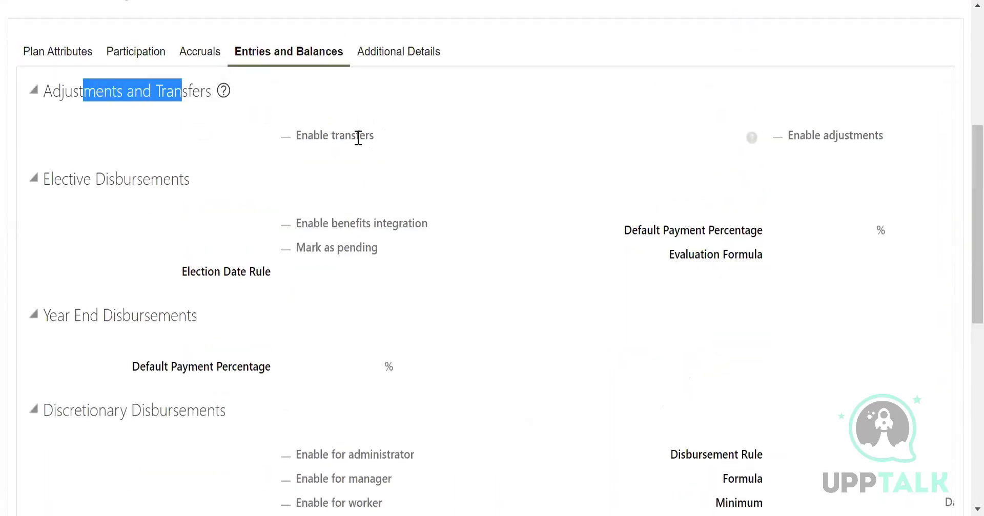
Open the plan for editing with Update, and enable transfers and adjustments with all adjustment reasons.
{"action": "scroll", "coordinate": [905, 144], "scroll_direction": "up", "scroll_amount": 2}
{"action": "left_click", "coordinate": [900, 5]}
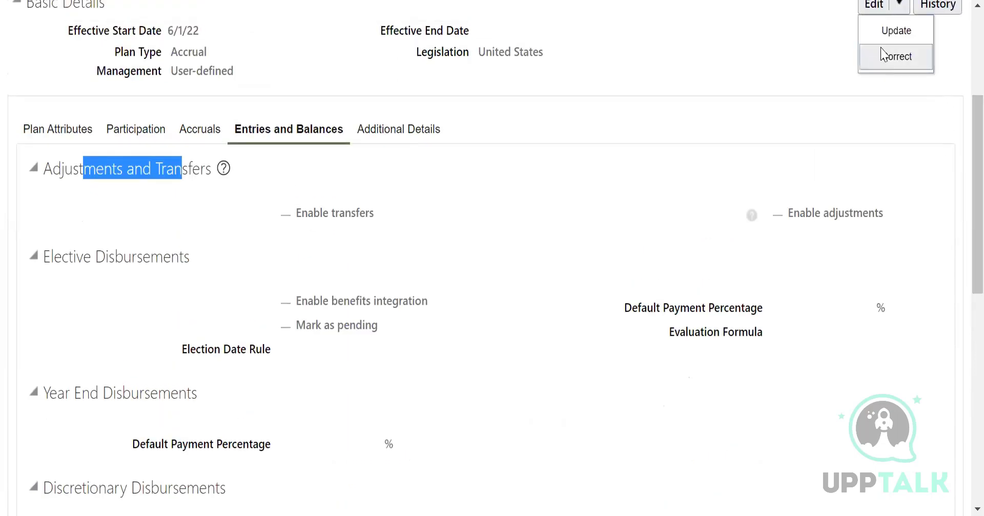
{"action": "left_click", "coordinate": [890, 32]}
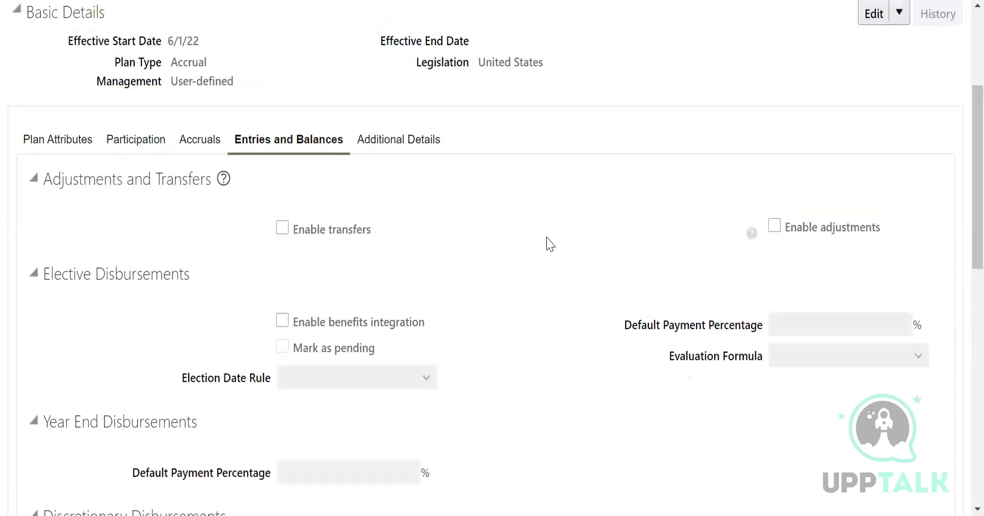
{"action": "left_click", "coordinate": [284, 229]}
{"action": "left_click", "coordinate": [774, 225]}
{"action": "scroll", "coordinate": [513, 325], "scroll_direction": "down", "scroll_amount": 3}
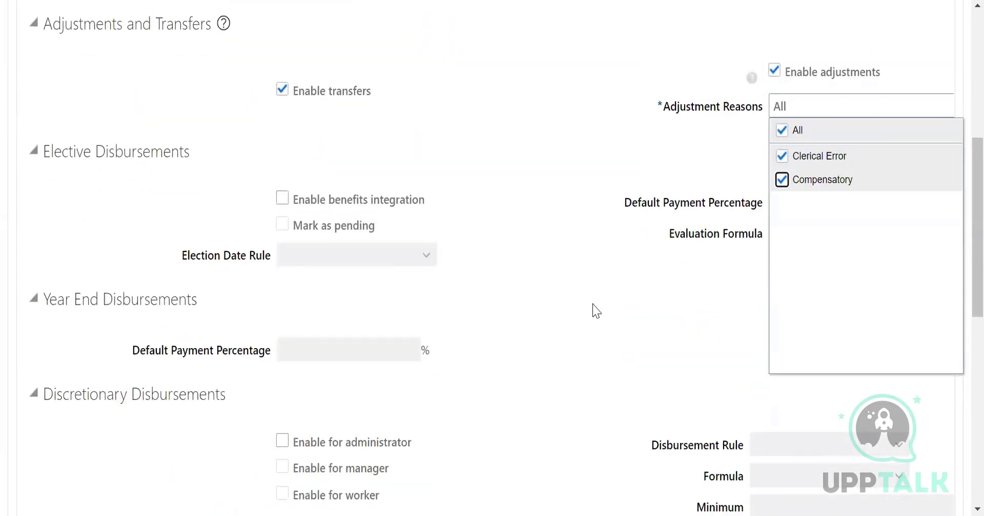
{"action": "left_click", "coordinate": [594, 310]}
Enable discretionary disbursements for administrator, manager and worker.
{"action": "scroll", "coordinate": [502, 359], "scroll_direction": "down", "scroll_amount": 3}
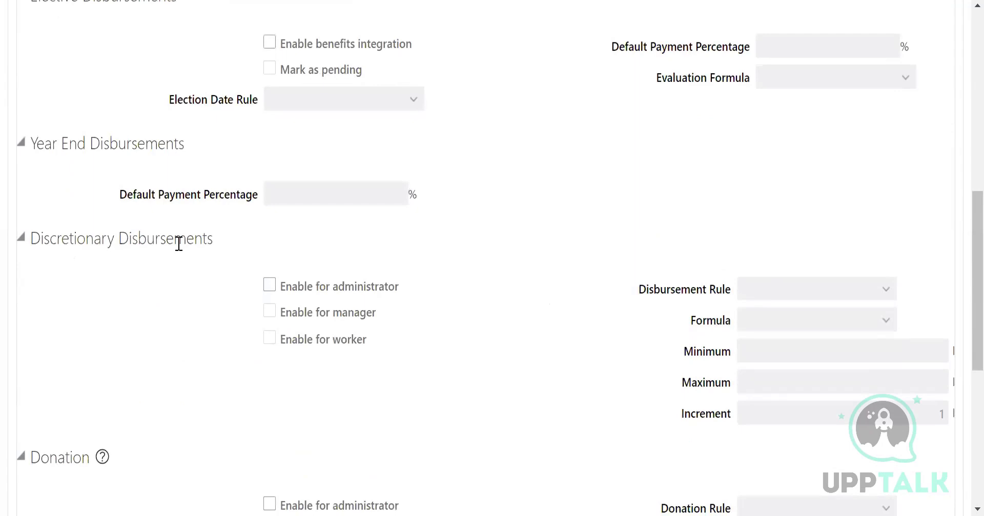
{"action": "left_click", "coordinate": [271, 287]}
{"action": "left_click", "coordinate": [270, 312]}
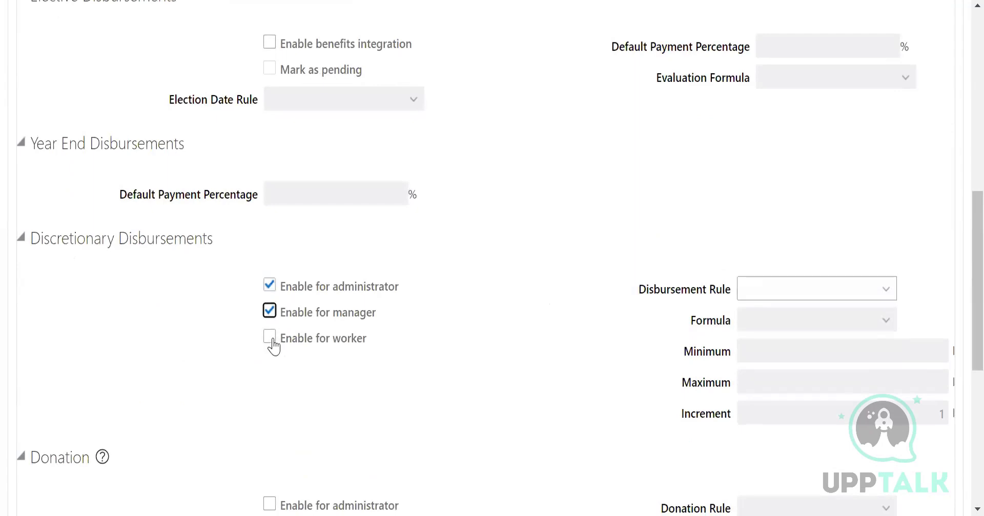
{"action": "left_click", "coordinate": [270, 338]}
Set the Disbursement Rule to Flat amount with a minimum of 10000 and a maximum of 20000.
{"action": "left_click", "coordinate": [812, 298]}
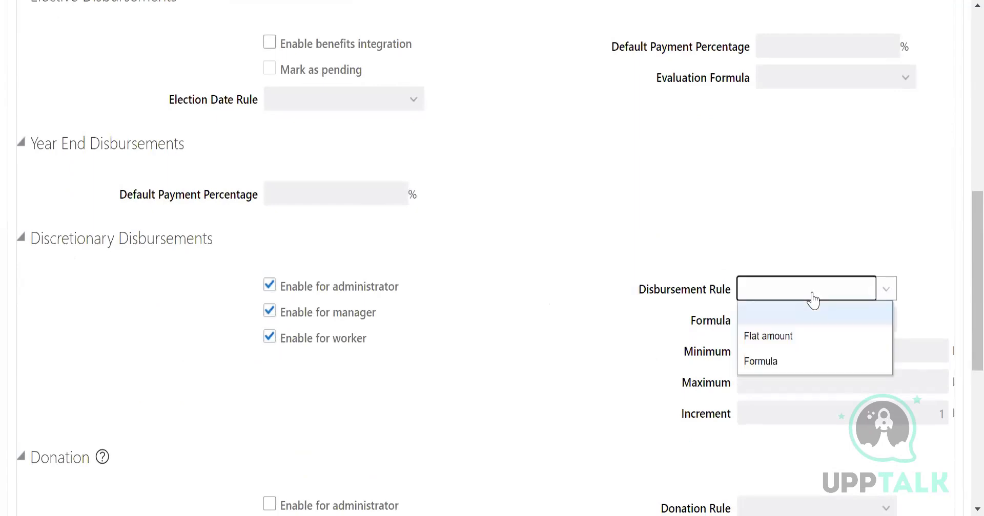
{"action": "left_click", "coordinate": [857, 331]}
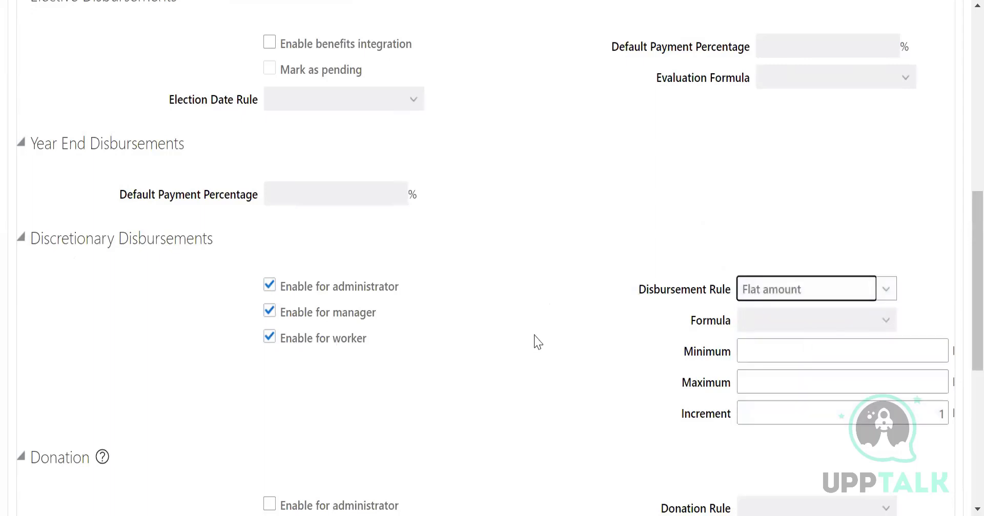
{"action": "left_click", "coordinate": [786, 354]}
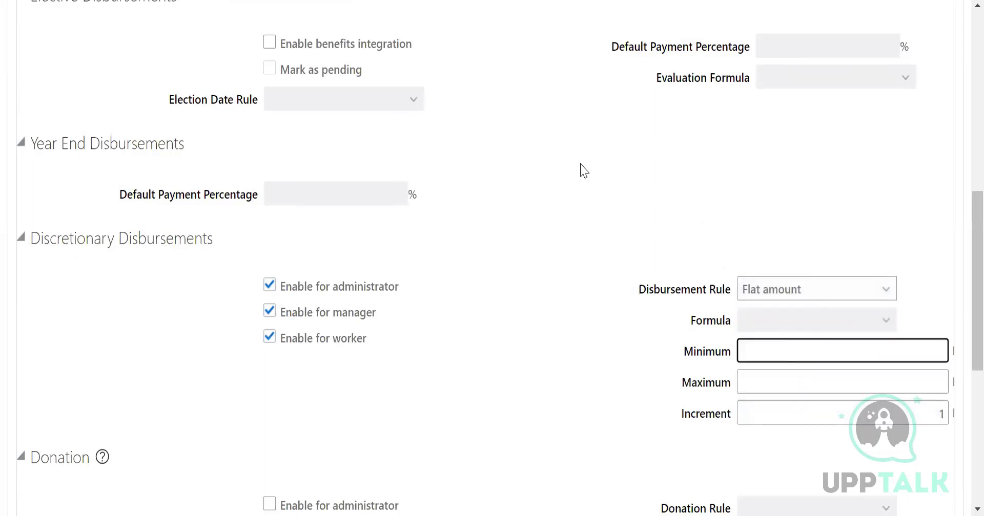
{"action": "type", "text": "1"}
{"action": "left_click", "coordinate": [880, 383]}
{"action": "type", "text": "200000"}
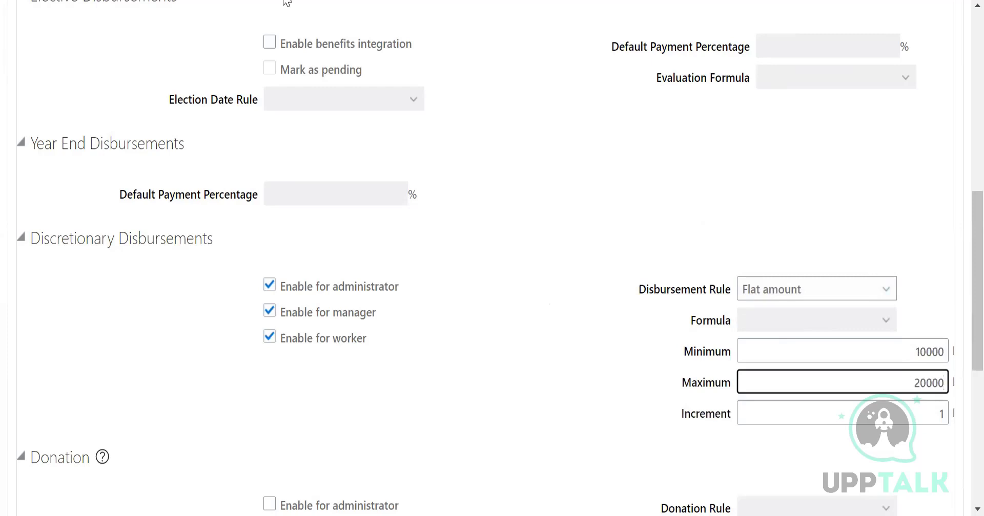
{"action": "left_click", "coordinate": [345, 270]}
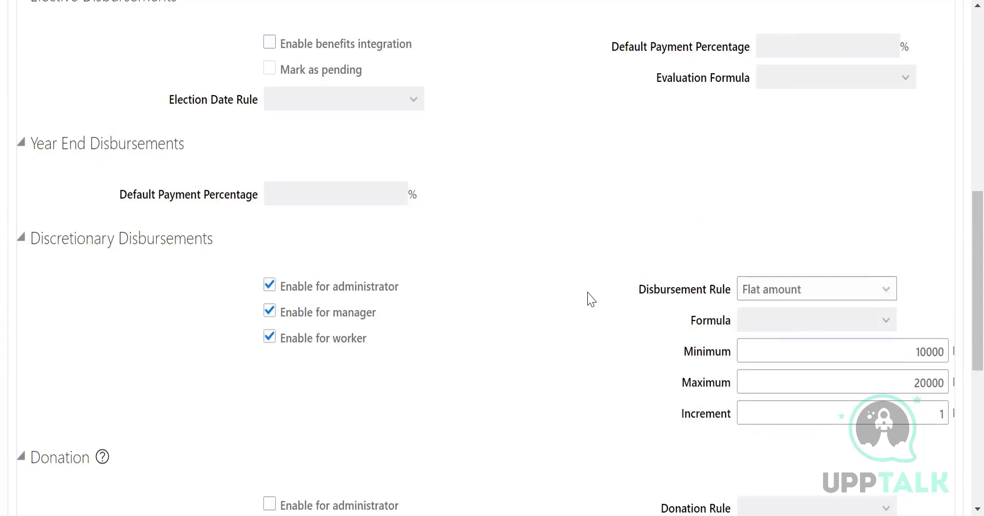
Check the available adjustment reasons and the discretionary disbursement settings.
{"action": "scroll", "coordinate": [590, 300], "scroll_direction": "up", "scroll_amount": 5}
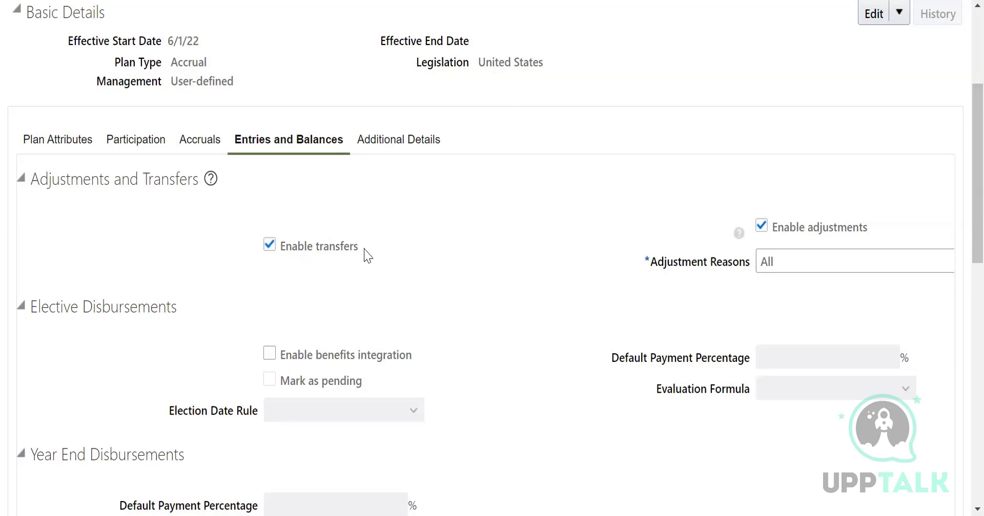
{"action": "left_click", "coordinate": [834, 251]}
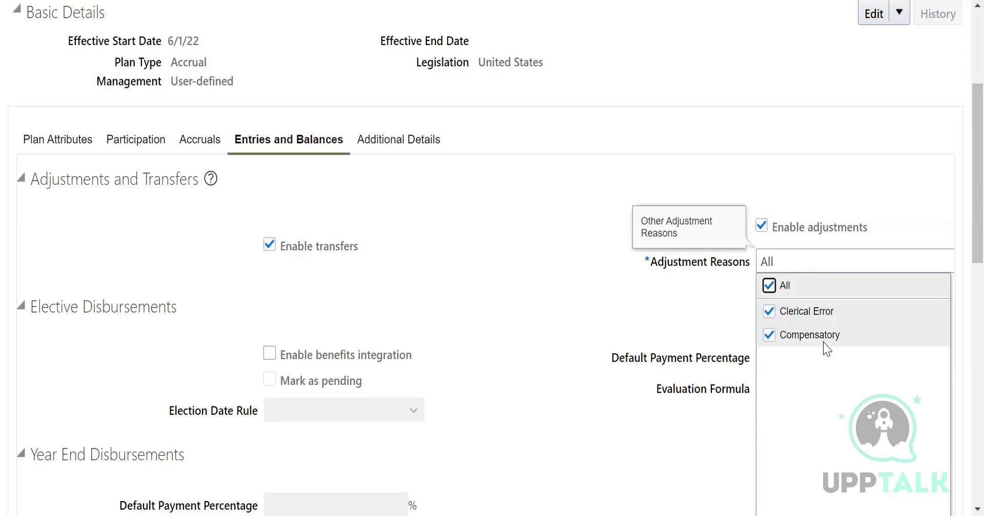
{"action": "scroll", "coordinate": [826, 349], "scroll_direction": "down", "scroll_amount": 5}
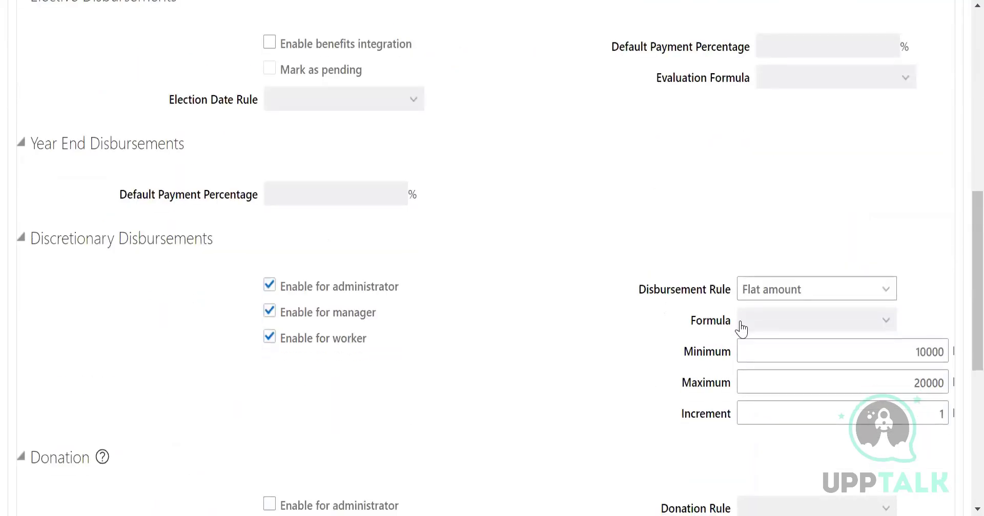
{"action": "scroll", "coordinate": [742, 290], "scroll_direction": "up", "scroll_amount": 3}
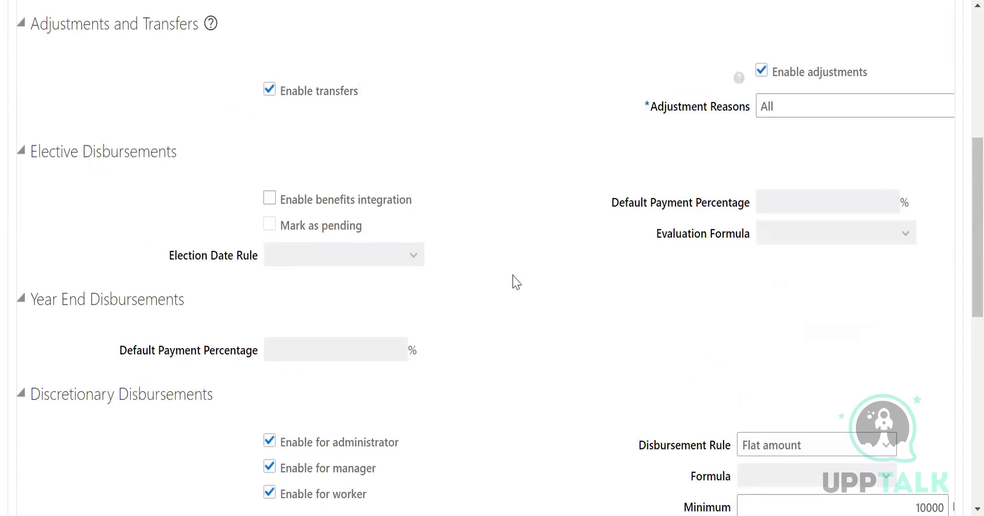
Enable donation for administrator, manager and worker.
{"action": "scroll", "coordinate": [542, 297], "scroll_direction": "down", "scroll_amount": 4}
{"action": "scroll", "coordinate": [542, 297], "scroll_direction": "down", "scroll_amount": 4}
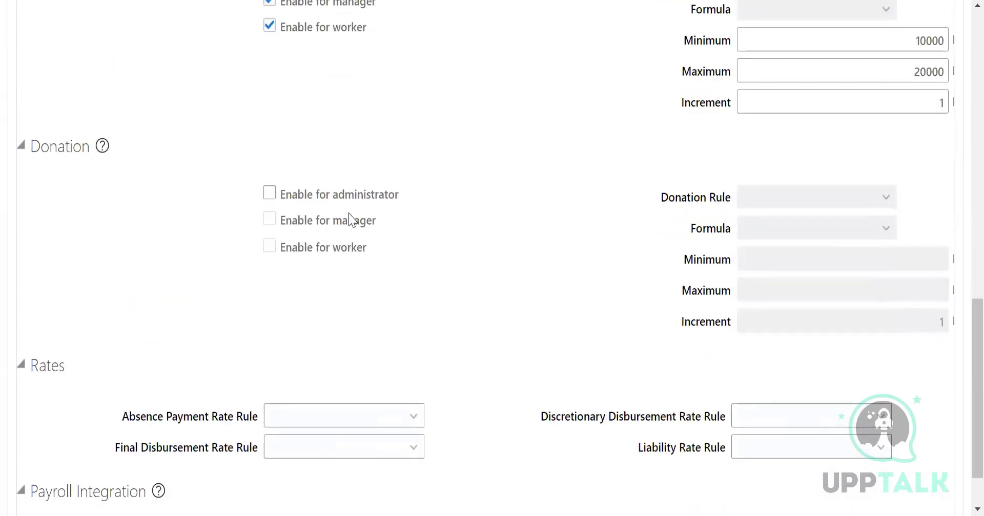
{"action": "left_click", "coordinate": [269, 194]}
{"action": "left_click", "coordinate": [270, 221]}
{"action": "left_click", "coordinate": [270, 247]}
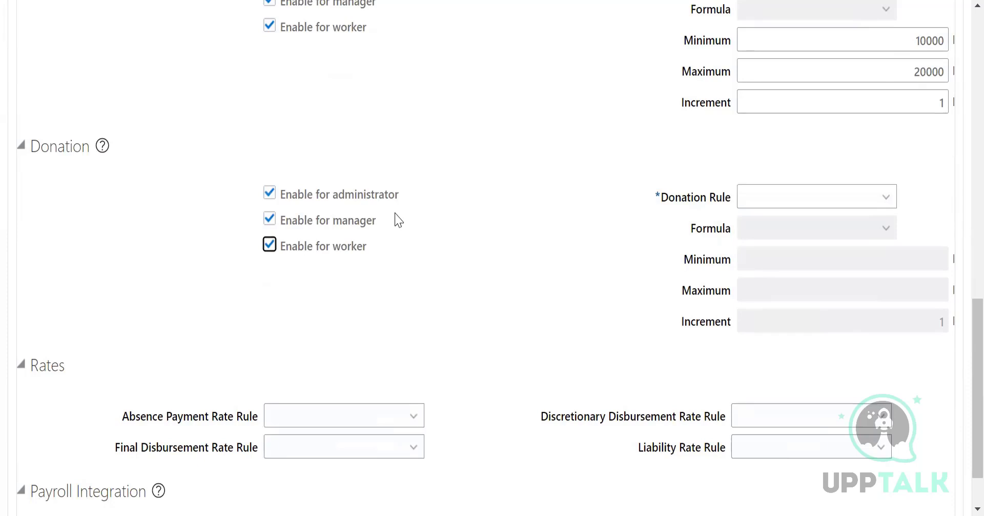
Set the Donation Rule to Flat amount with a minimum of 10,000 and a maximum of 20,000.
{"action": "left_click", "coordinate": [840, 207]}
{"action": "left_click", "coordinate": [817, 240]}
{"action": "left_click", "coordinate": [890, 257]}
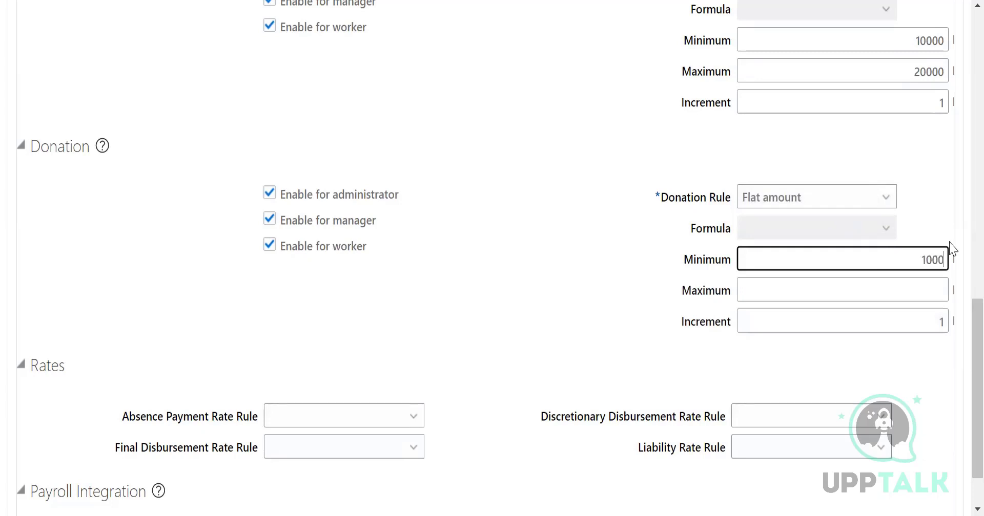
{"action": "left_click", "coordinate": [911, 290]}
{"action": "type", "text": "20000"}
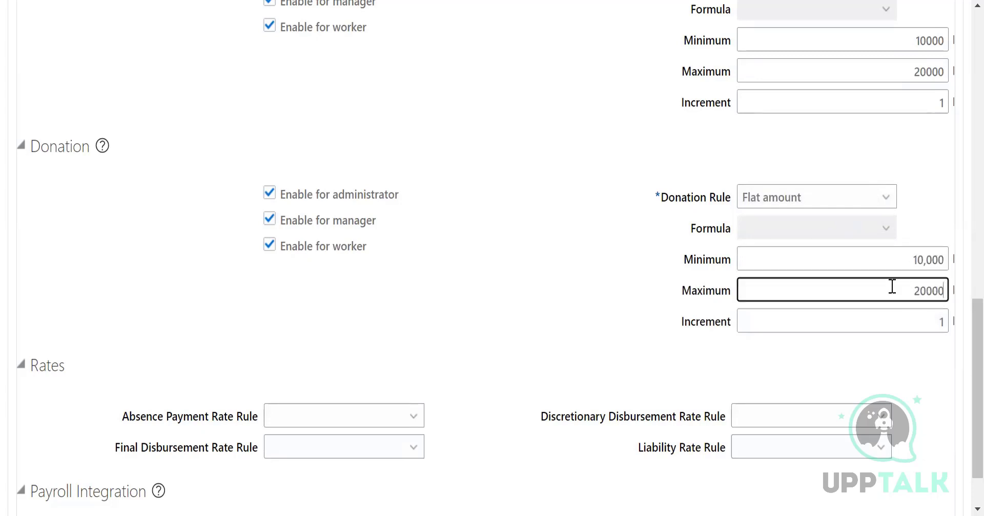
{"action": "left_click", "coordinate": [523, 300]}
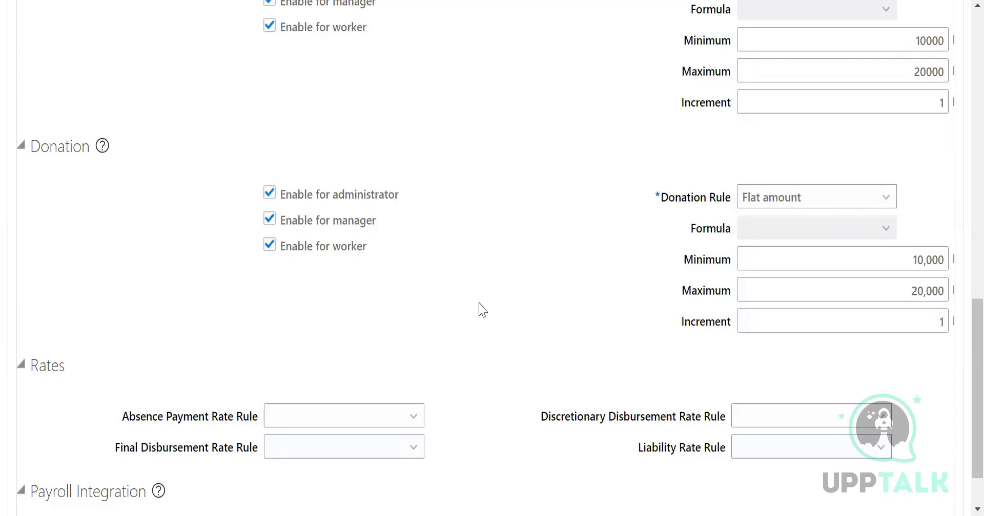
Set the Absence Payment Rate Rule to Rate definition with rate name Absence Rate, and the Final Disbursement Rate Rule to Rate definition.
{"action": "scroll", "coordinate": [482, 305], "scroll_direction": "down", "scroll_amount": 2}
{"action": "left_click", "coordinate": [333, 381]}
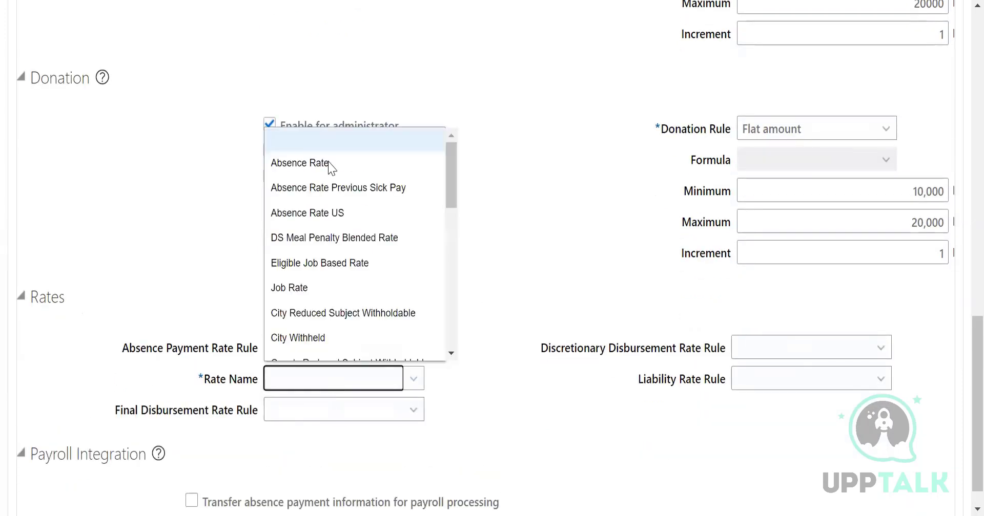
{"action": "left_click", "coordinate": [325, 165]}
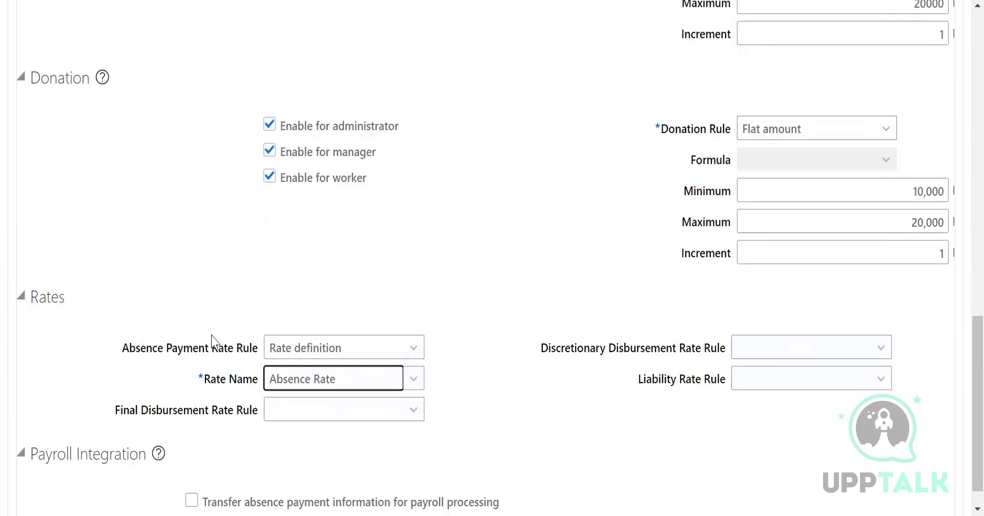
{"action": "left_click", "coordinate": [366, 419]}
{"action": "left_click", "coordinate": [312, 456]}
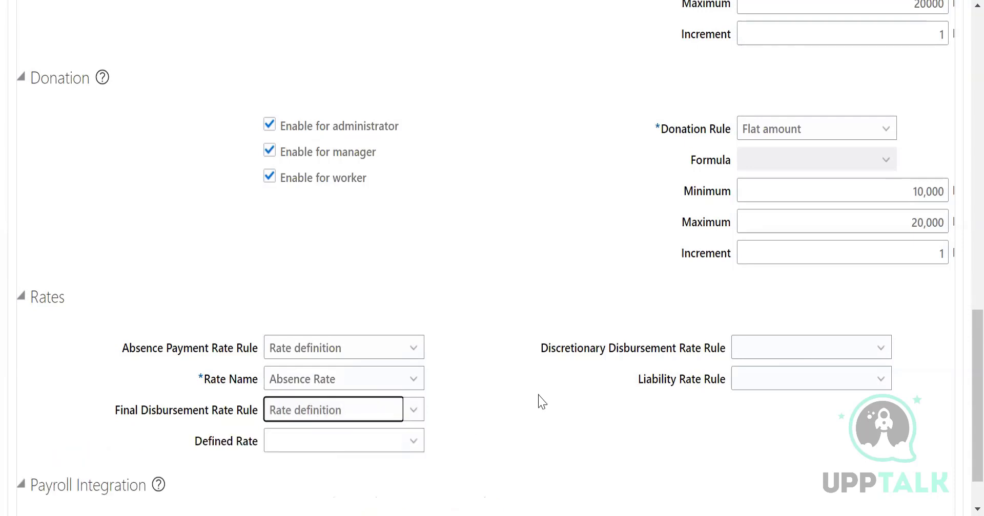
{"action": "scroll", "coordinate": [539, 402], "scroll_direction": "down", "scroll_amount": 1}
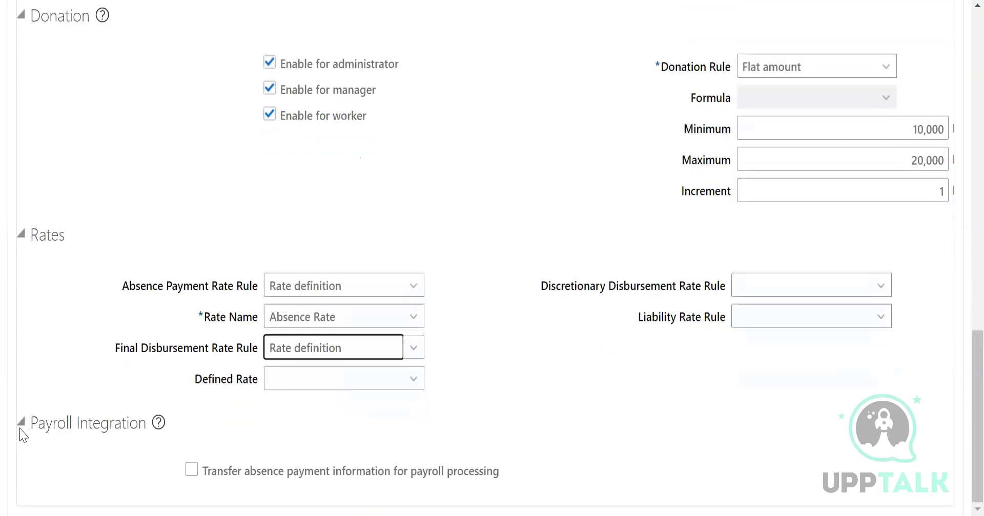
{"action": "left_click", "coordinate": [191, 470]}
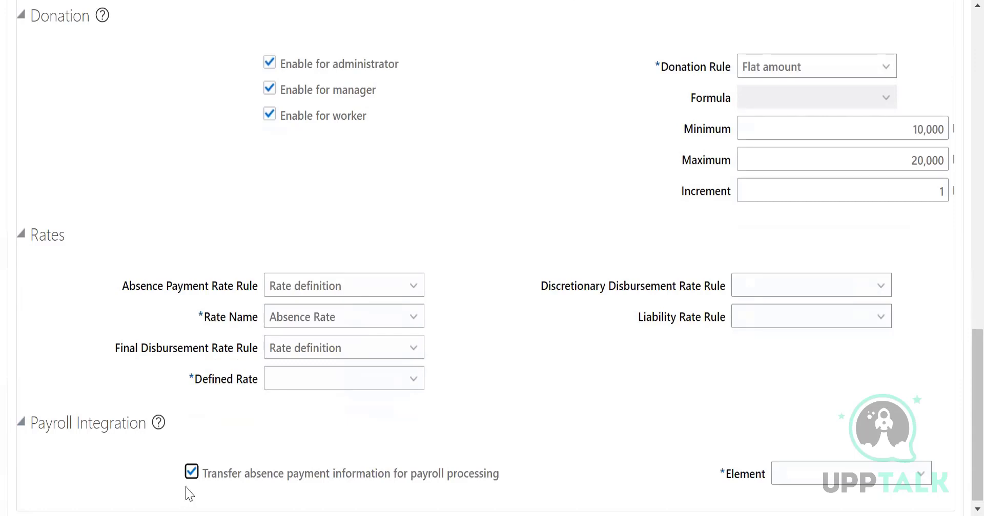
{"action": "left_click", "coordinate": [191, 471]}
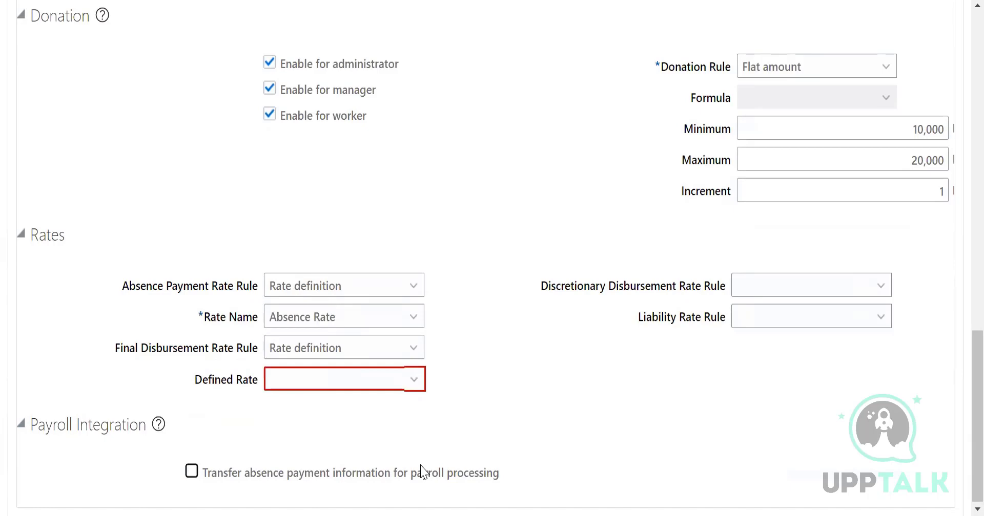
Set the Defined Rate for the final disbursement to Absence Rate.
{"action": "scroll", "coordinate": [959, 267], "scroll_direction": "up", "scroll_amount": 8}
{"action": "scroll", "coordinate": [960, 435], "scroll_direction": "down", "scroll_amount": 8}
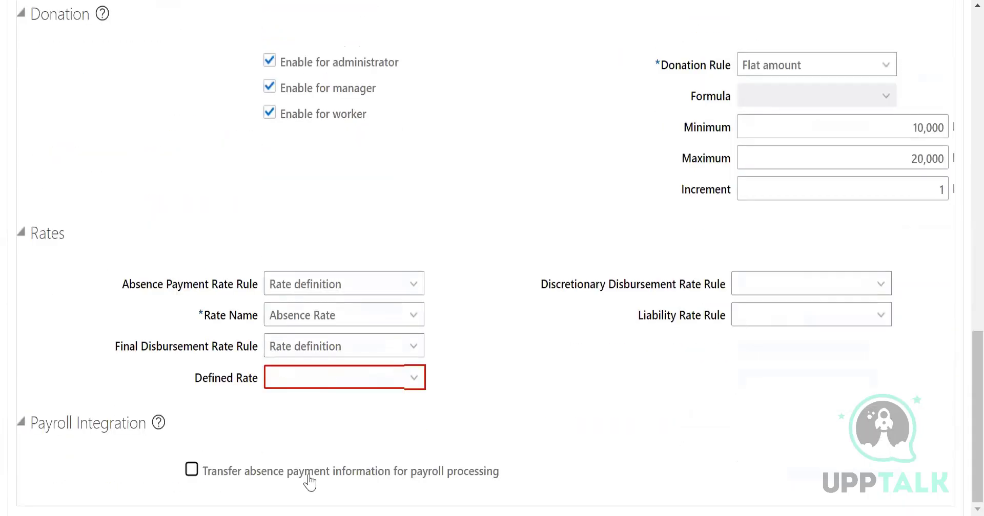
{"action": "left_click", "coordinate": [406, 377]}
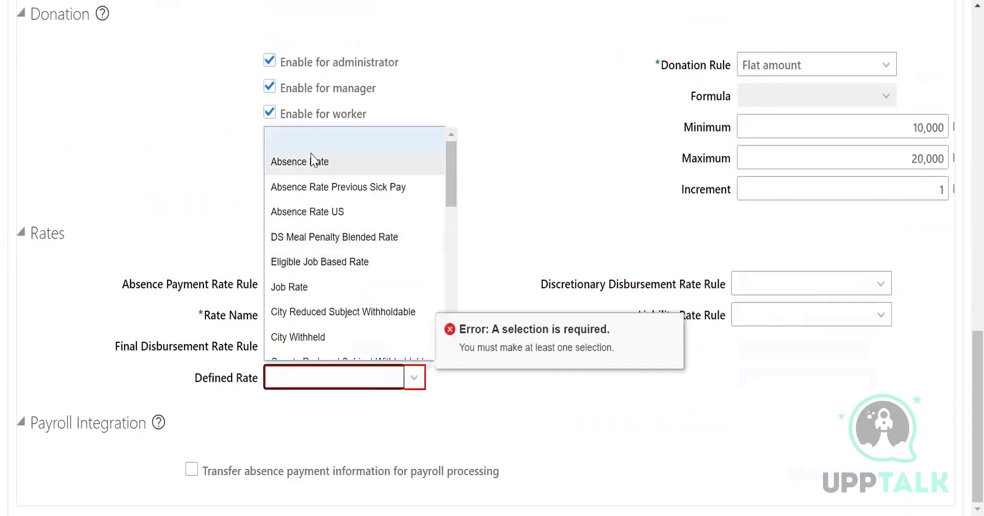
{"action": "left_click", "coordinate": [313, 161]}
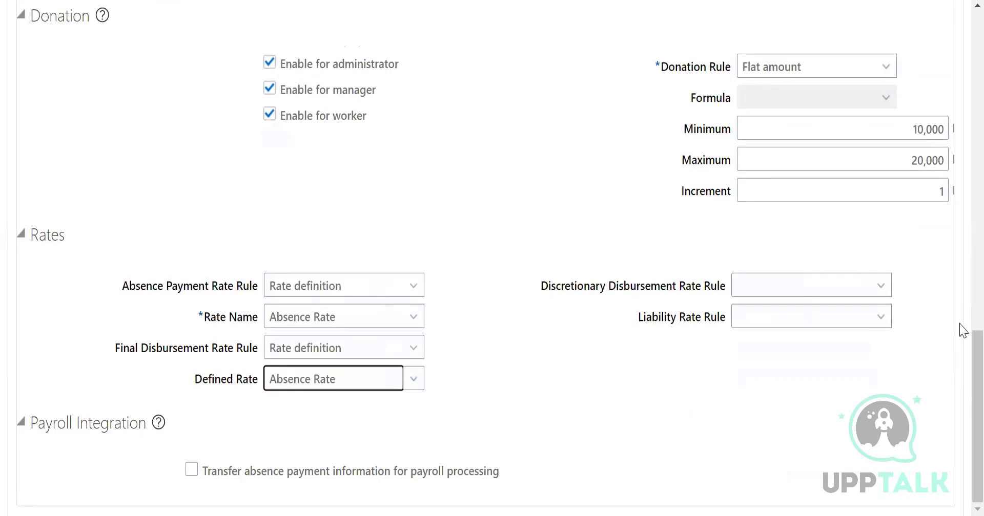